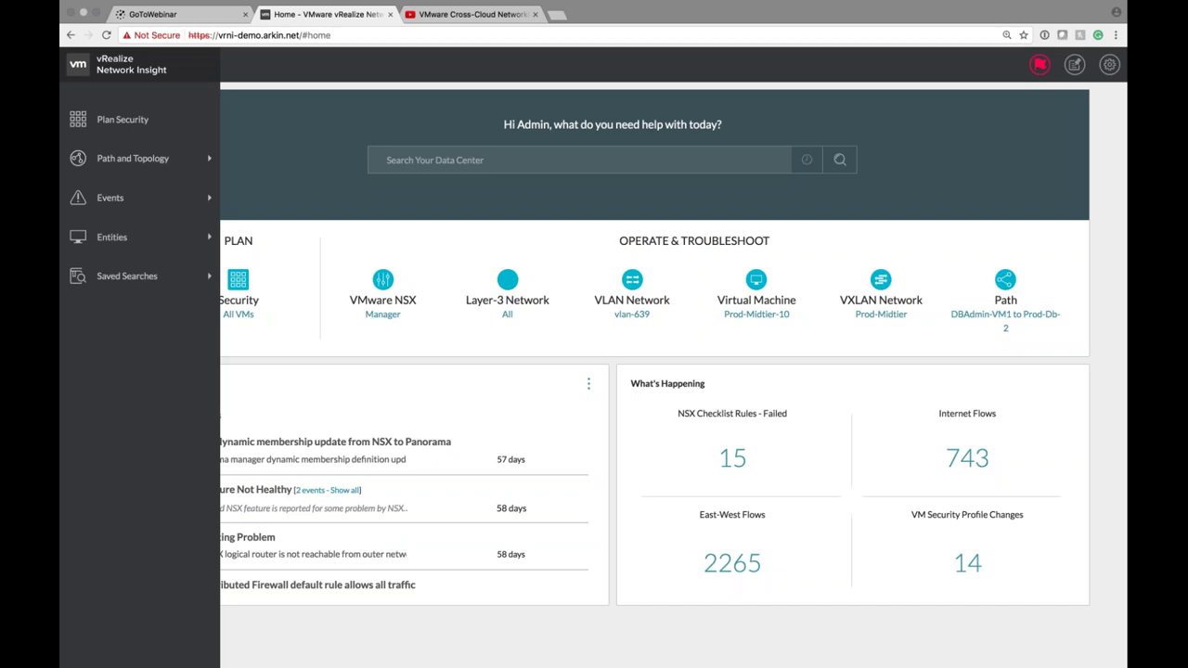
Search the data center for "vm".
mouse_move(107, 119)
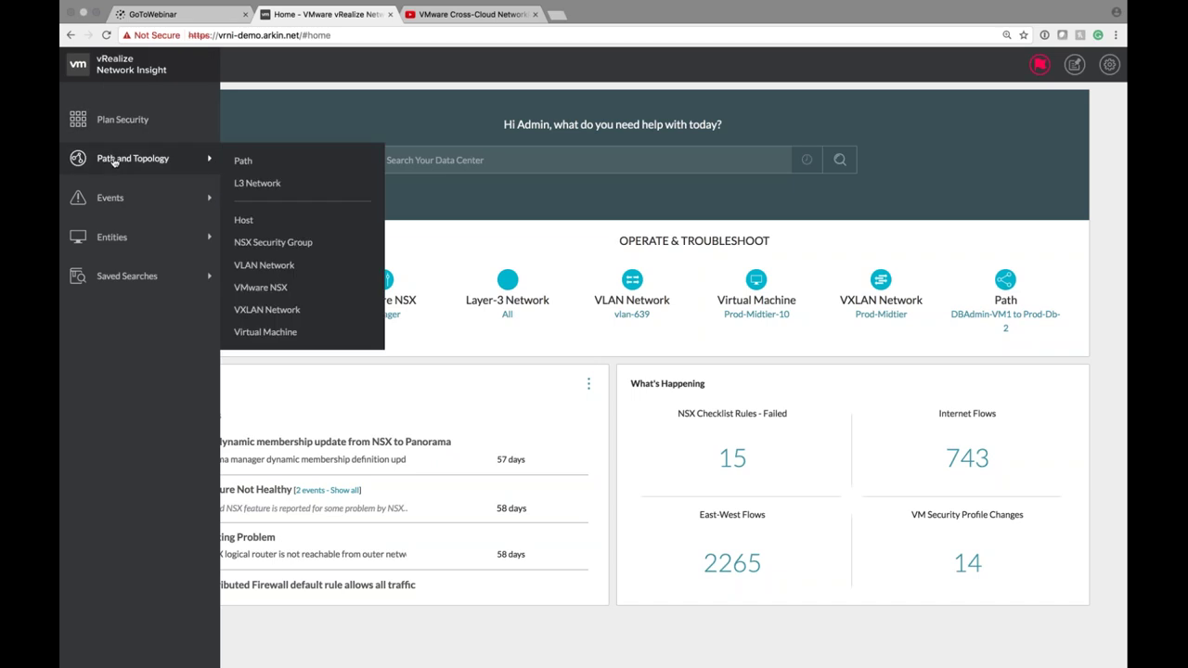
mouse_move(119, 205)
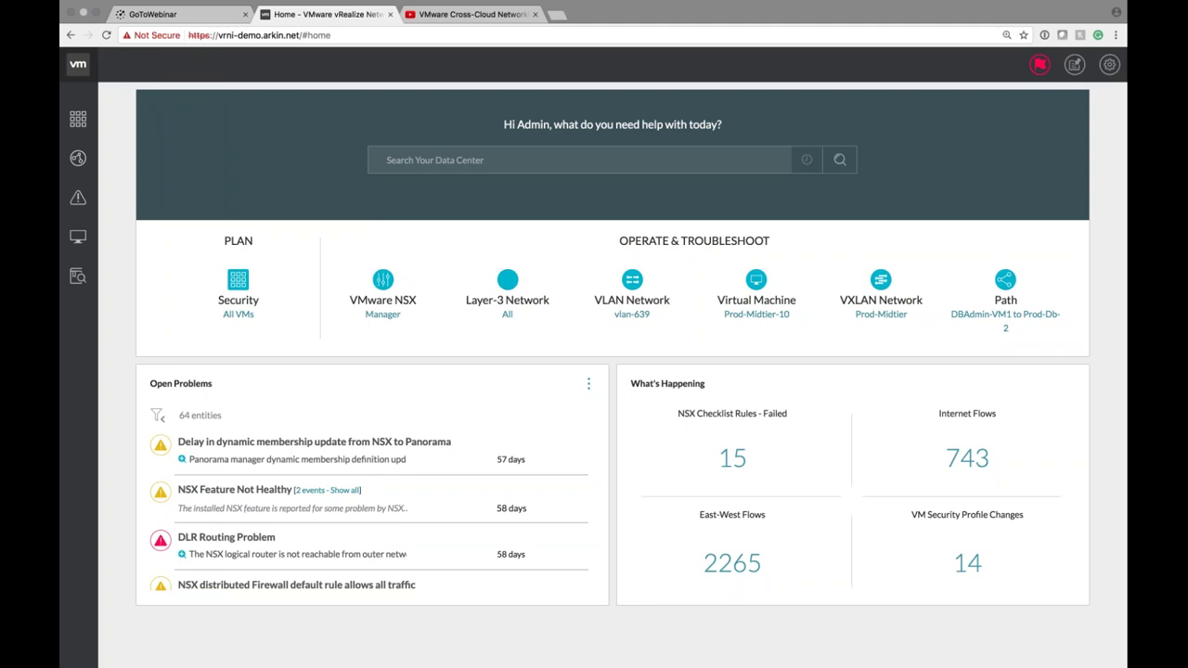
click(434, 160)
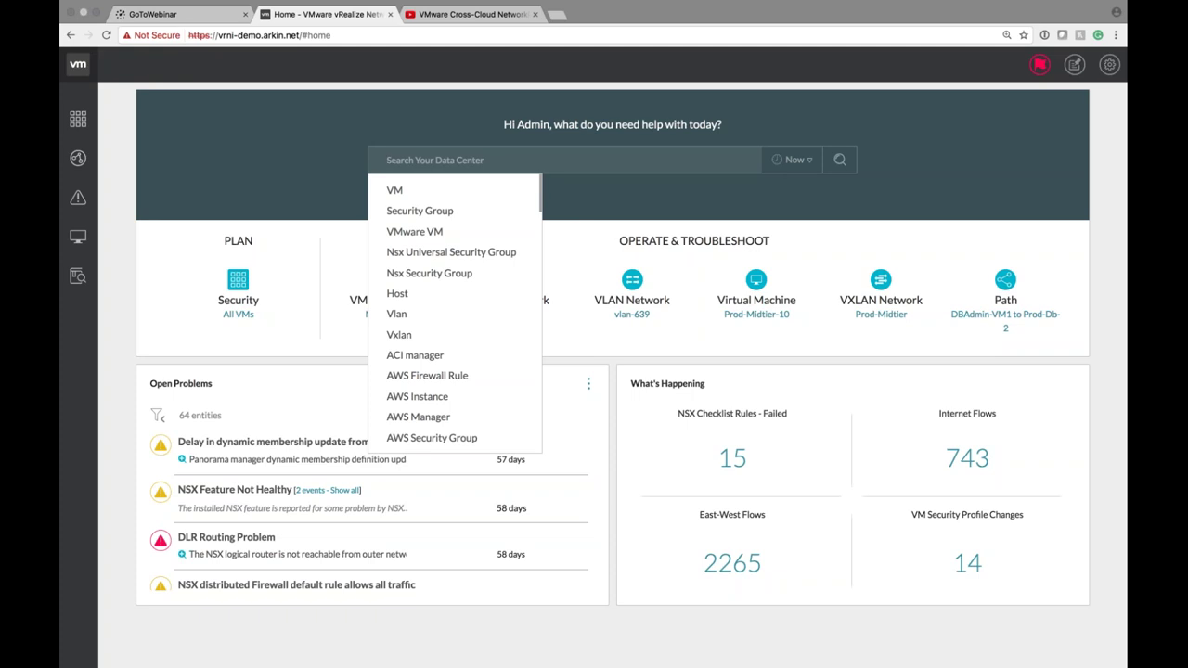
text(vm)
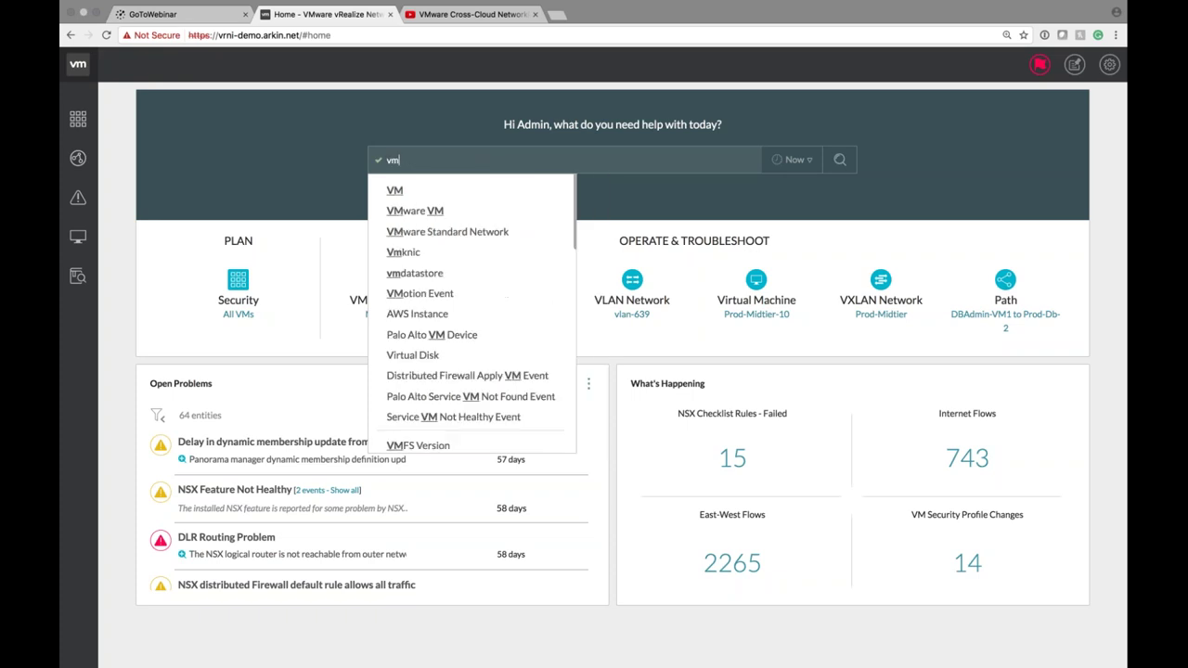
key(Return)
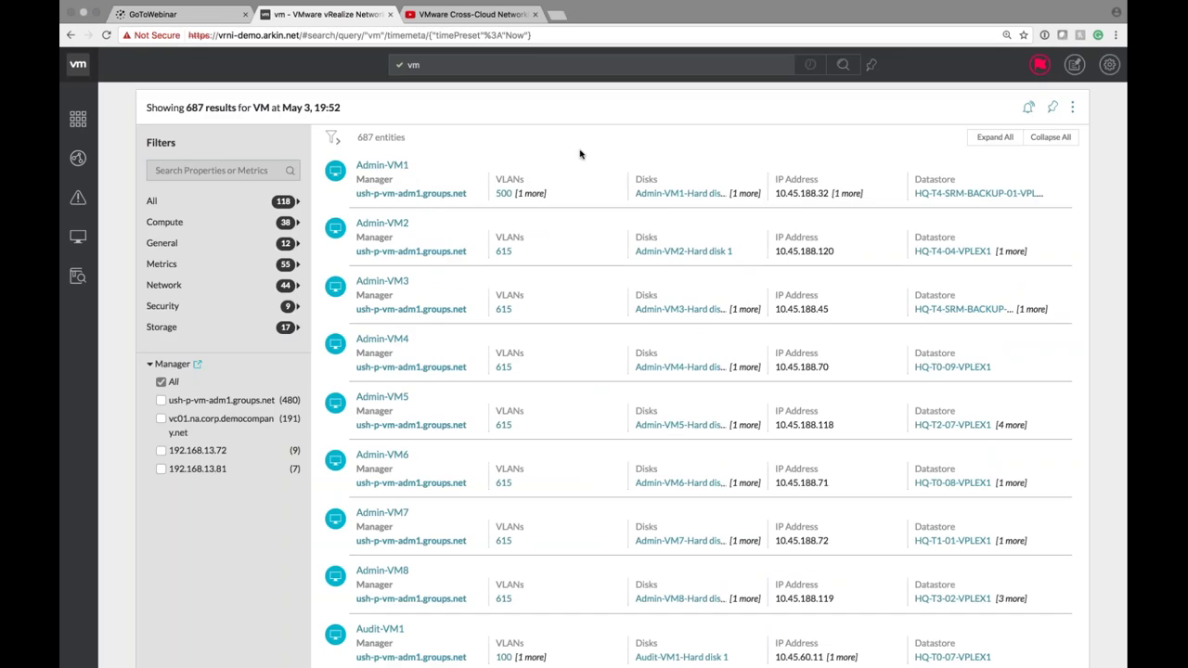
Examine the search's Presets, At and Between time options, then return to the Now preset and close them.
click(798, 65)
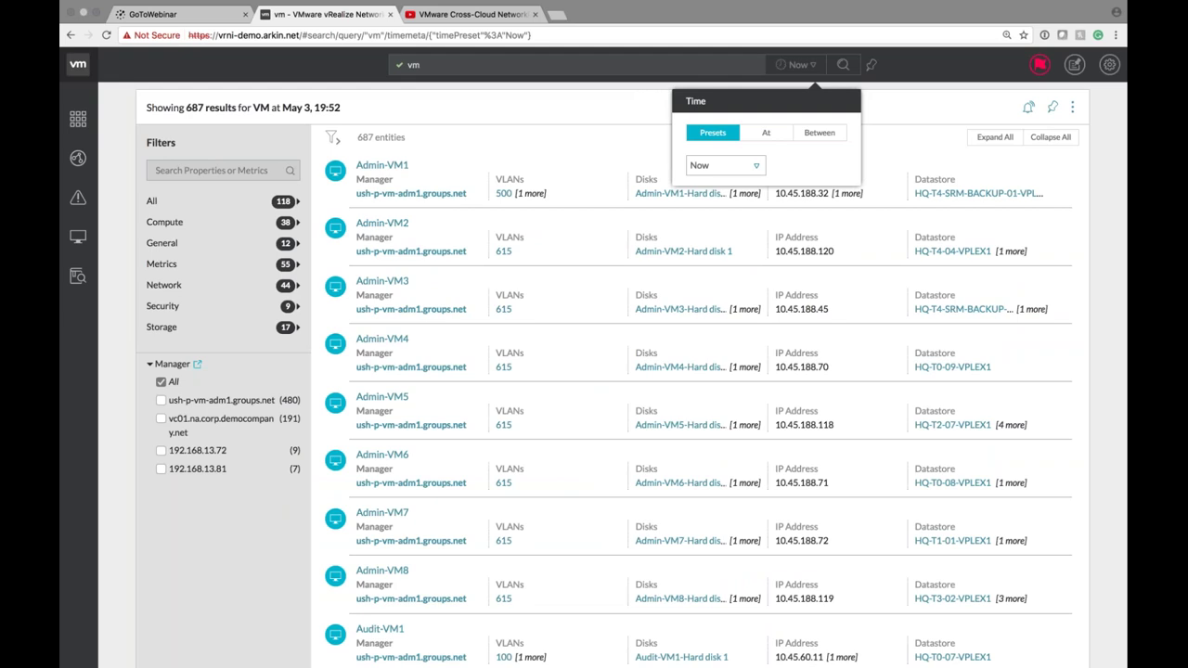
click(755, 169)
click(767, 134)
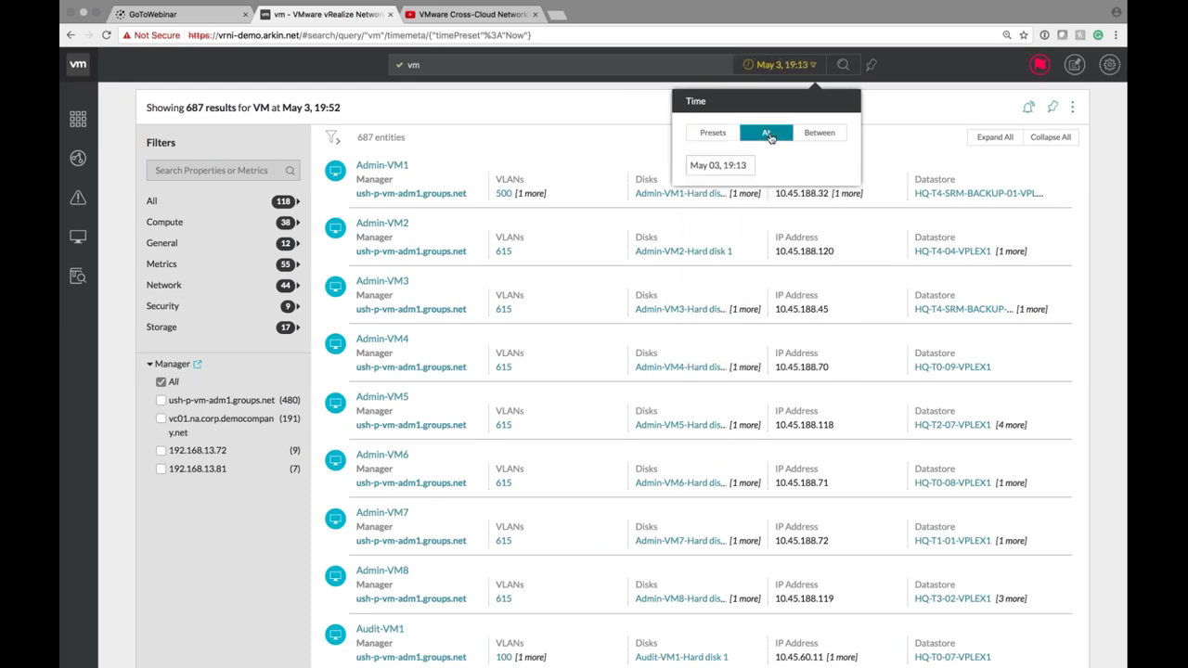
click(820, 133)
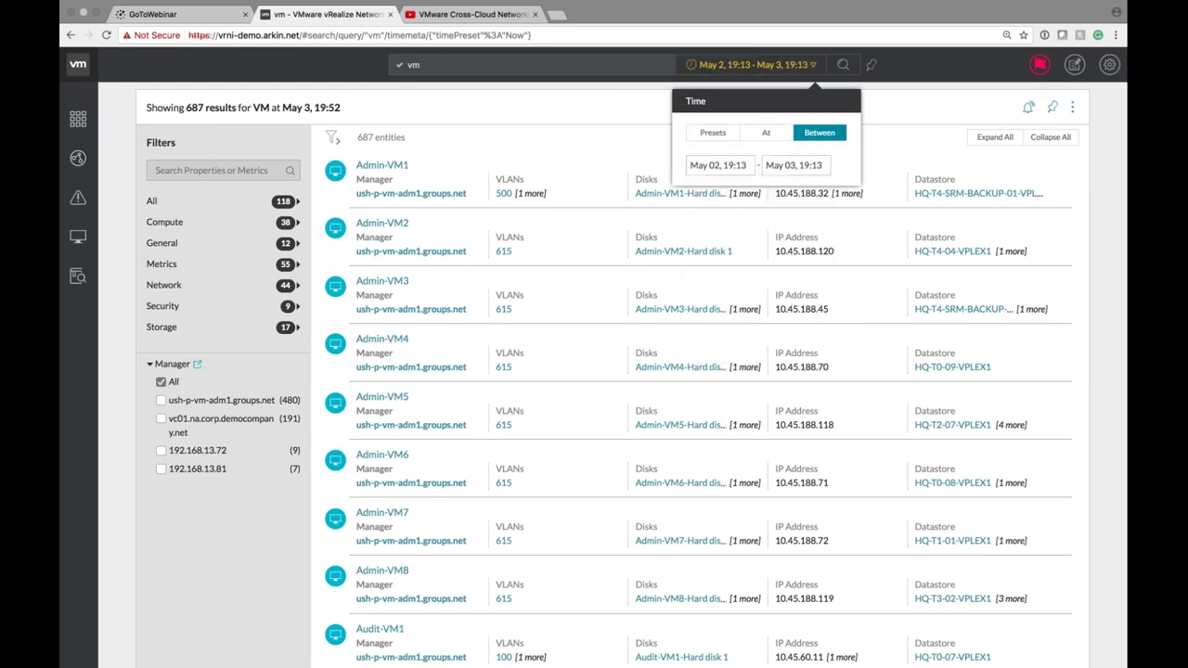
click(732, 134)
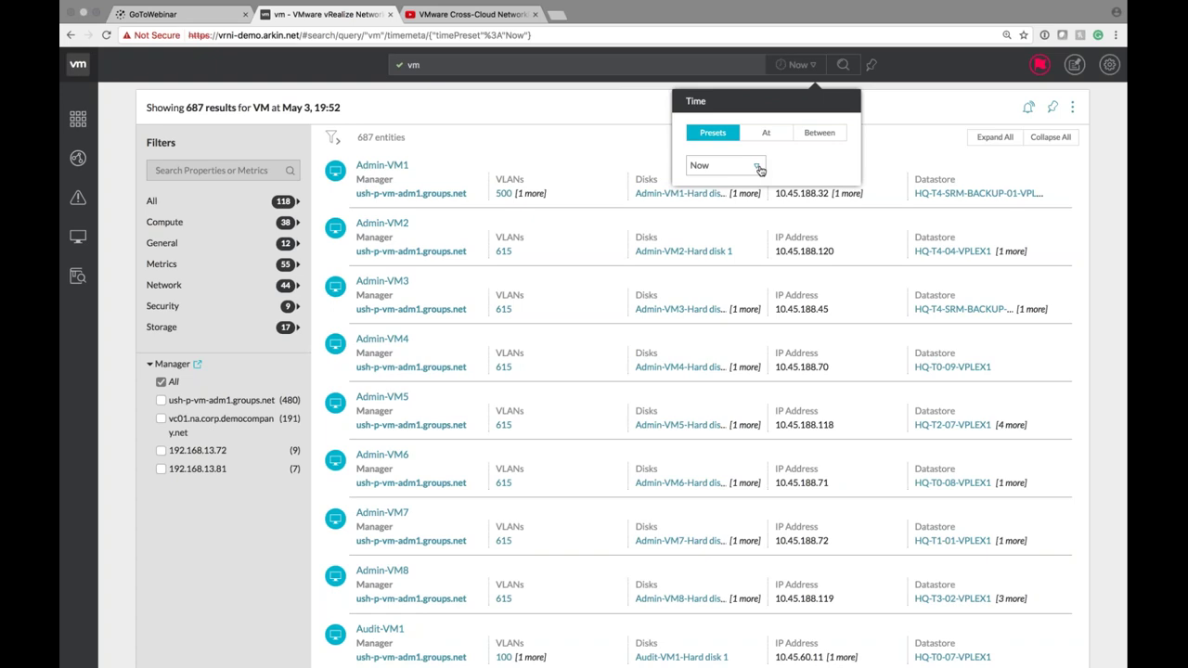
click(798, 65)
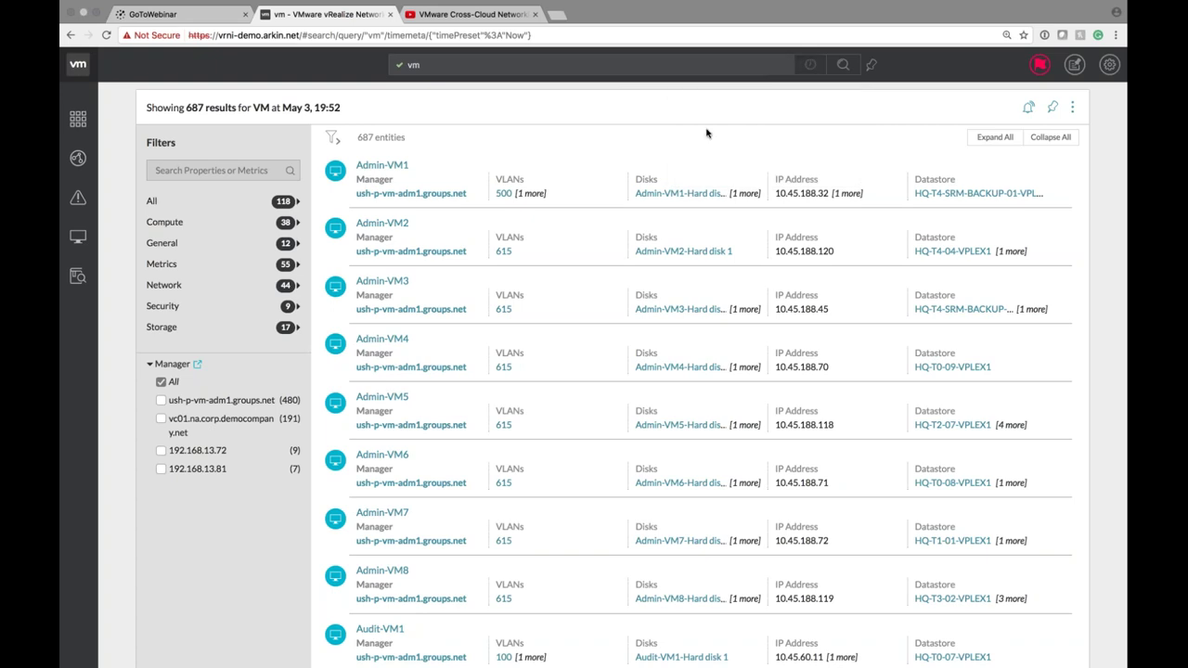
Examine the VM filter properties and metrics under Compute and All, including CPU Ready vCPU Rate and Network Max Rx Rate.
mouse_move(250, 224)
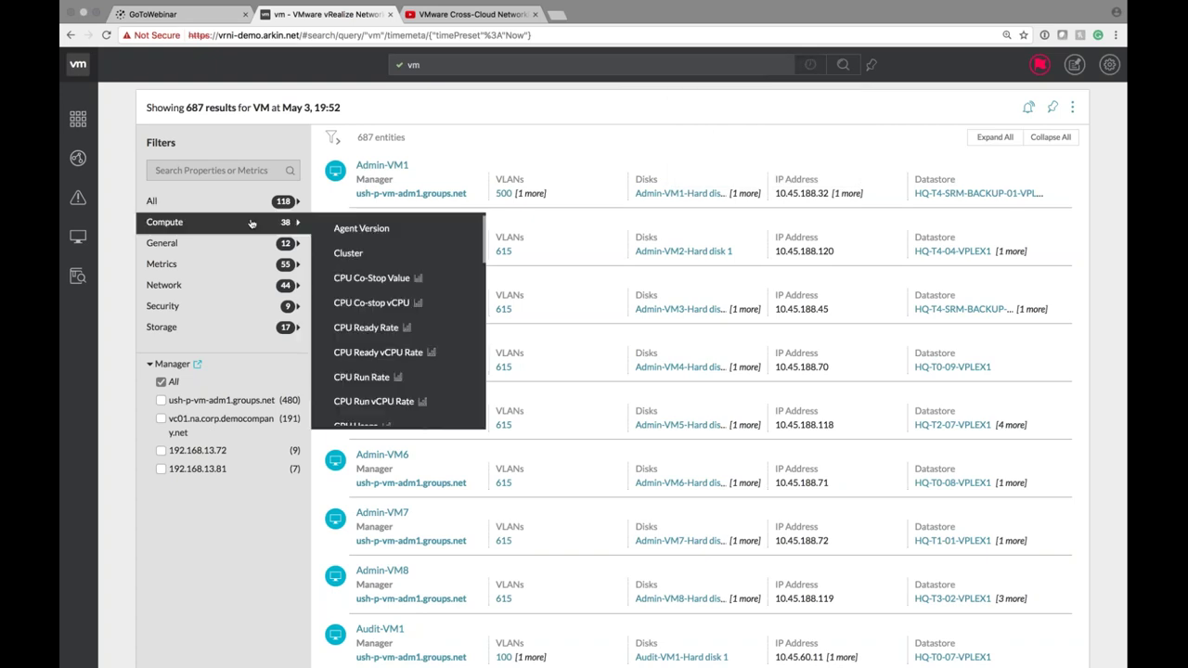
mouse_move(264, 201)
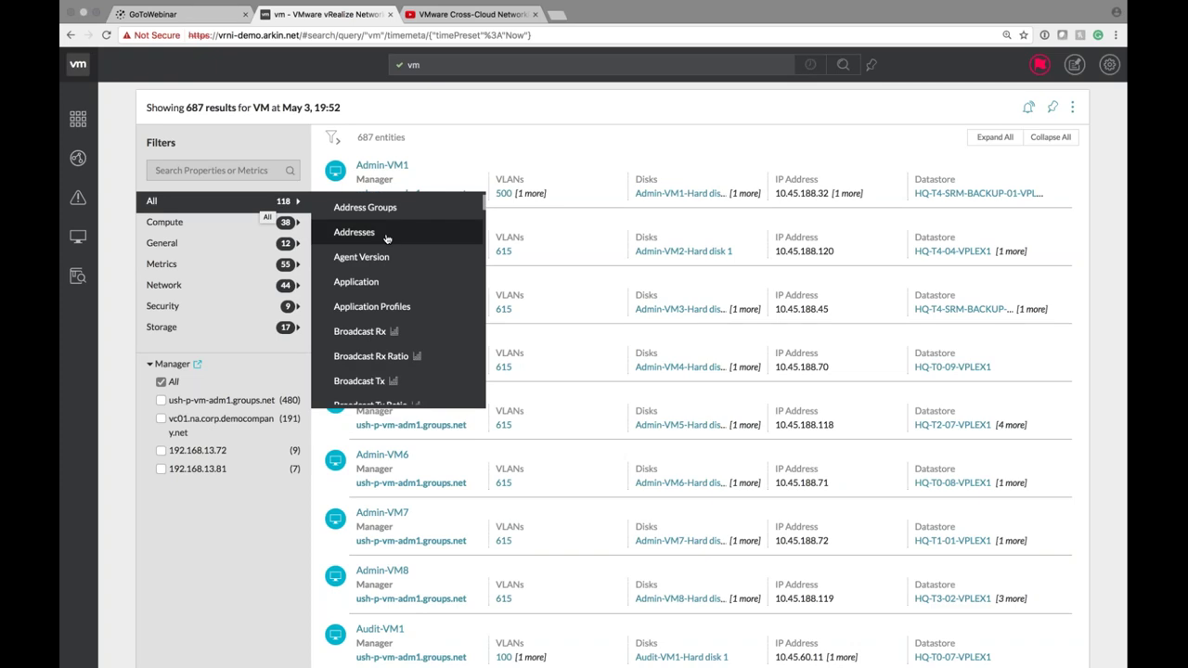
scroll(400, 297, down, 3)
scroll(400, 297, down, 2)
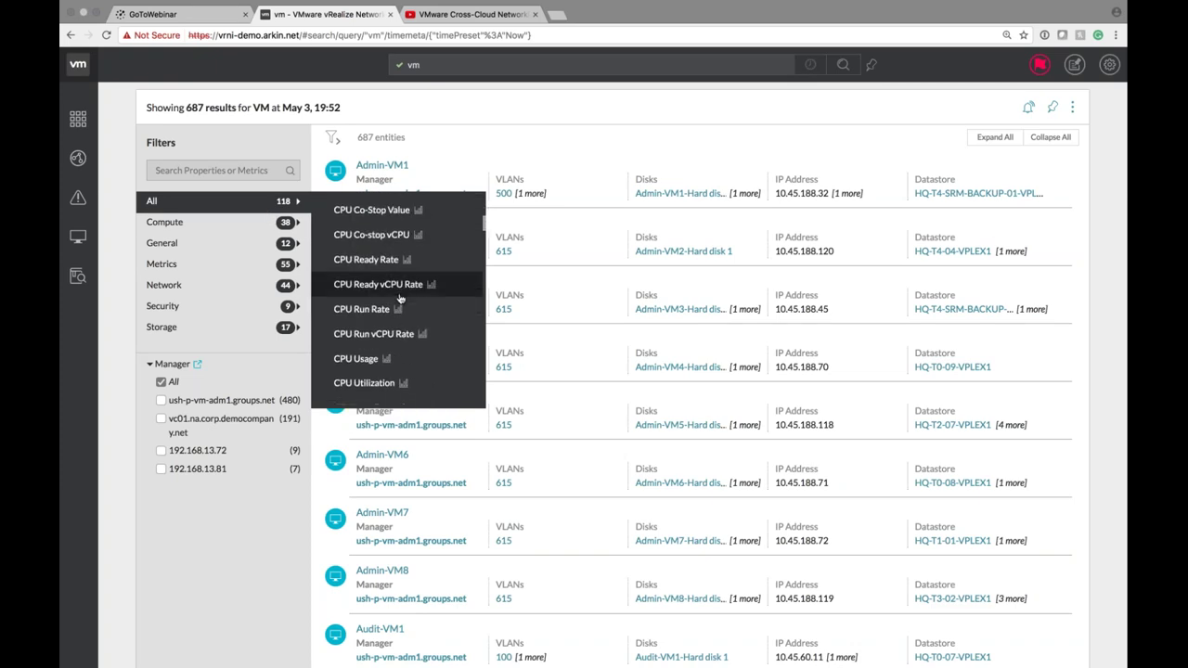
mouse_move(400, 298)
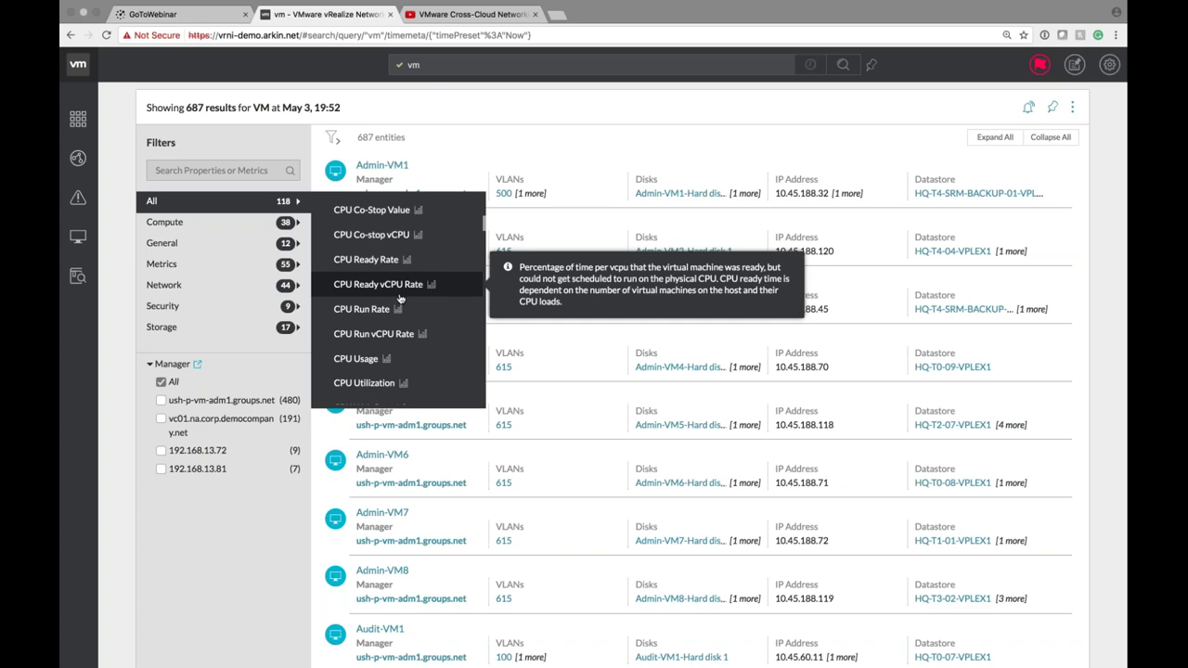
scroll(400, 371, down, 3)
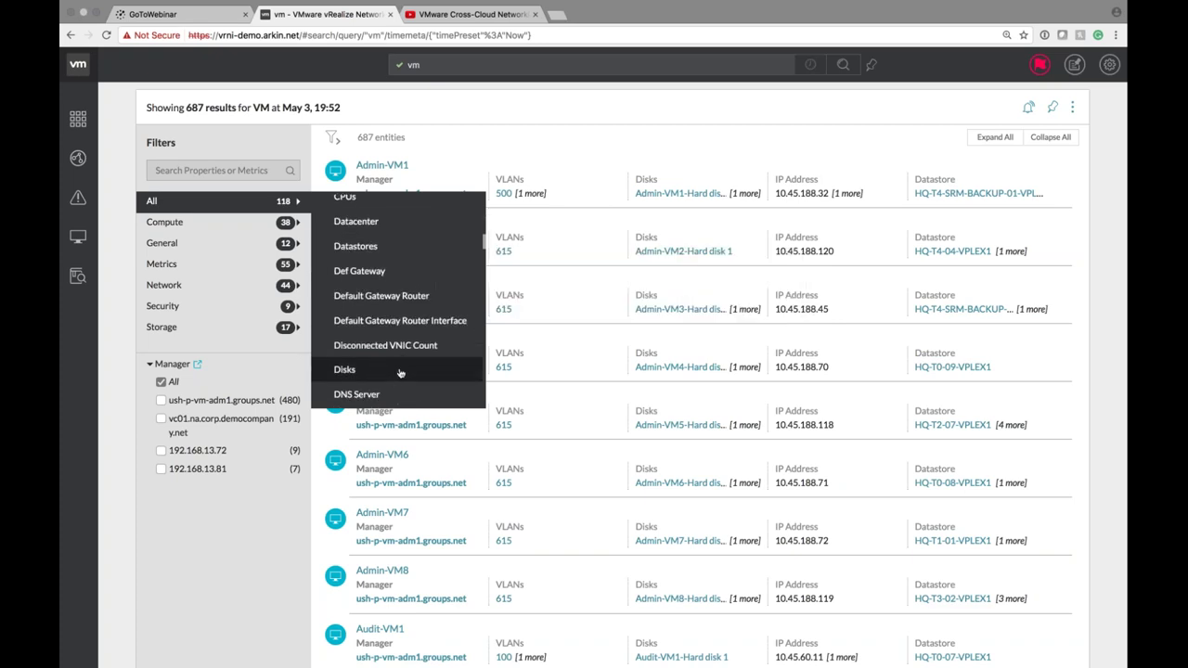
scroll(400, 374, down, 10)
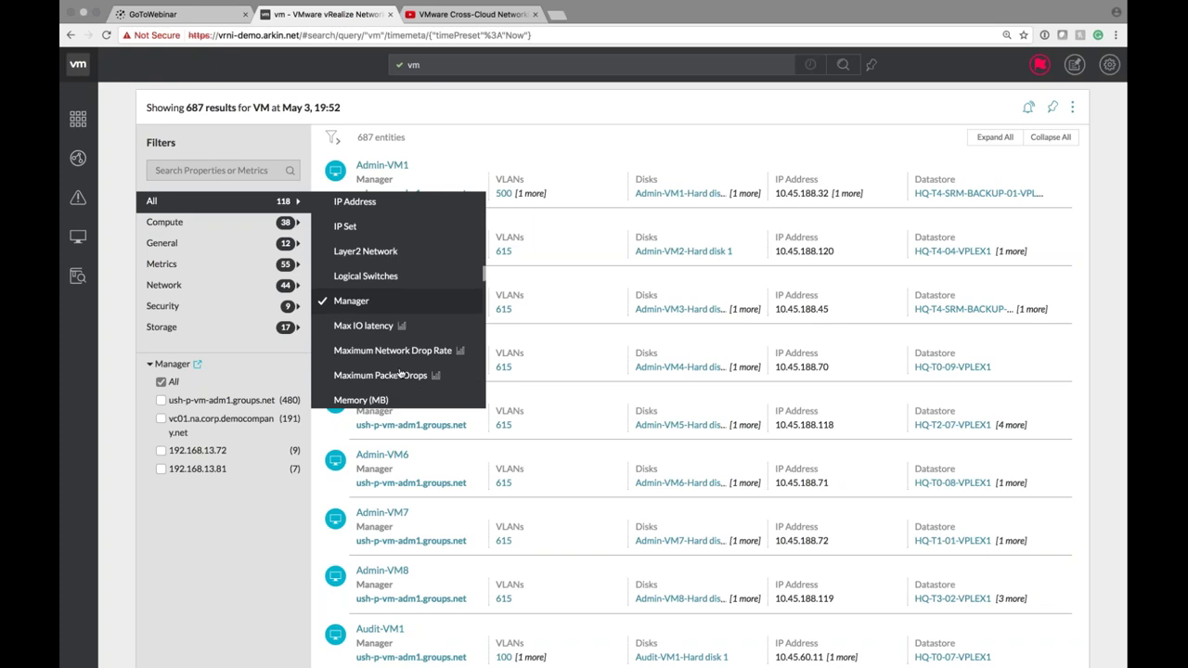
scroll(400, 374, down, 8)
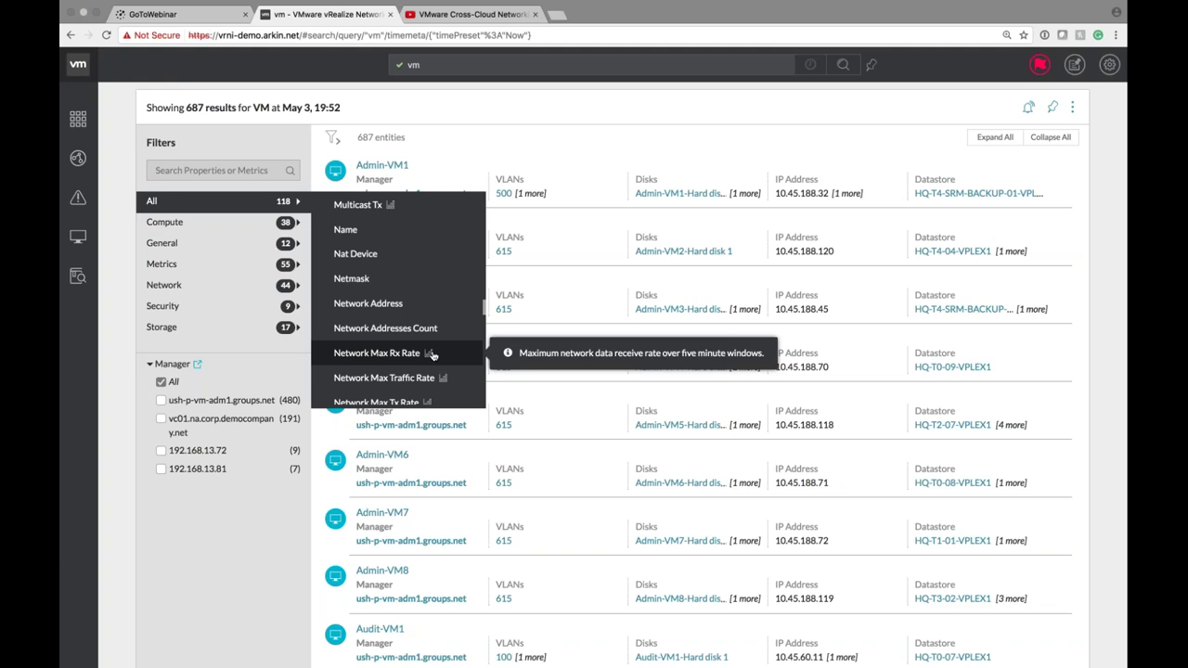
click(381, 354)
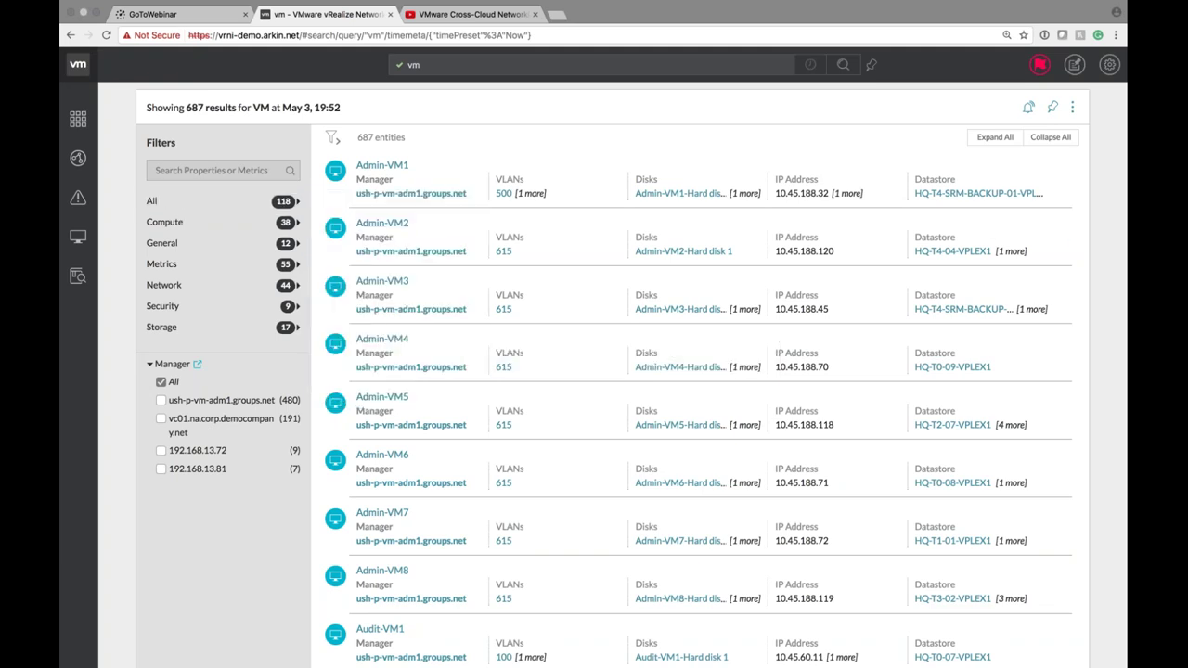
Refine the VM search with the query "vm where vlan = 615".
click(582, 67)
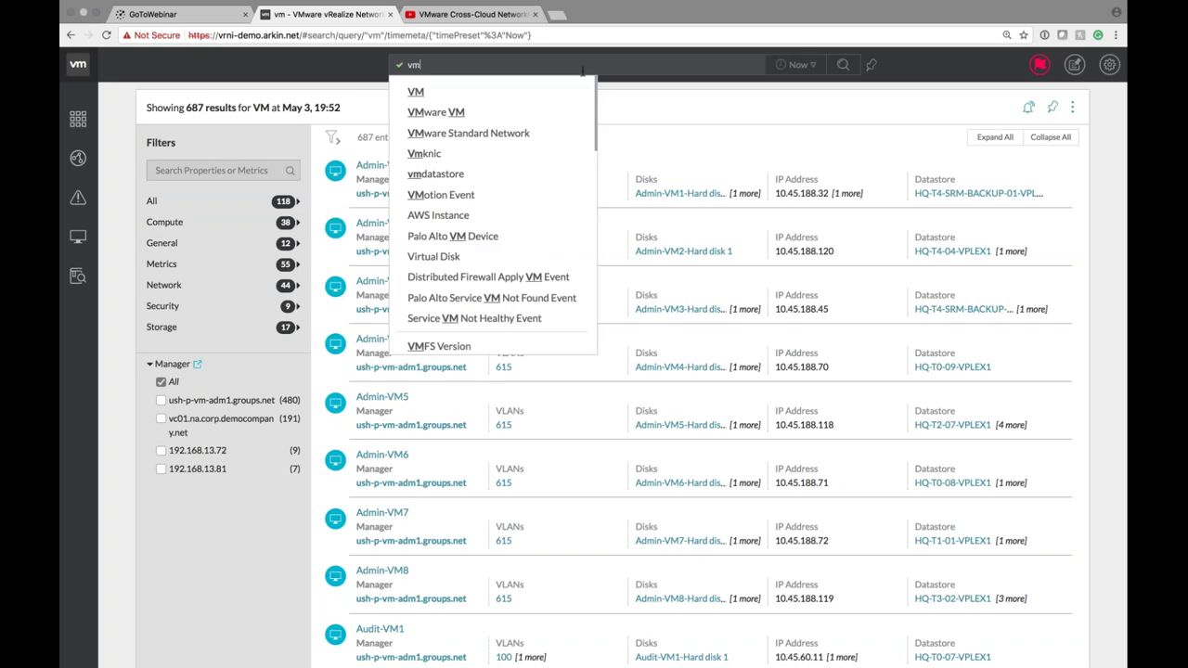
text(where )
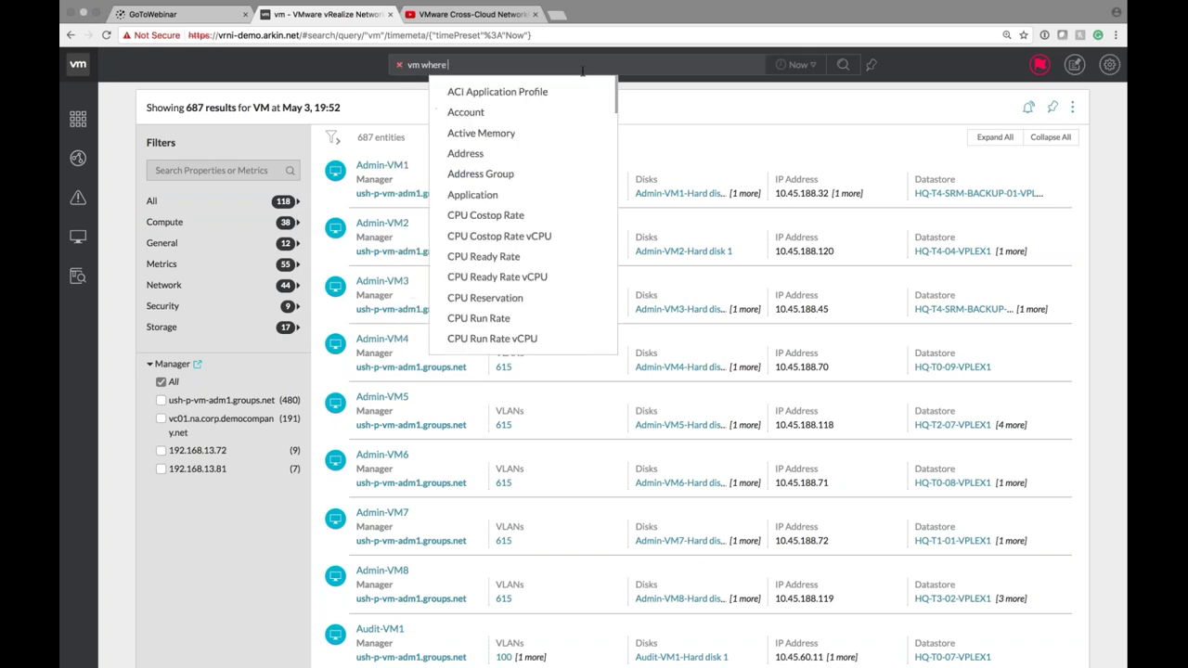
text(vlan = )
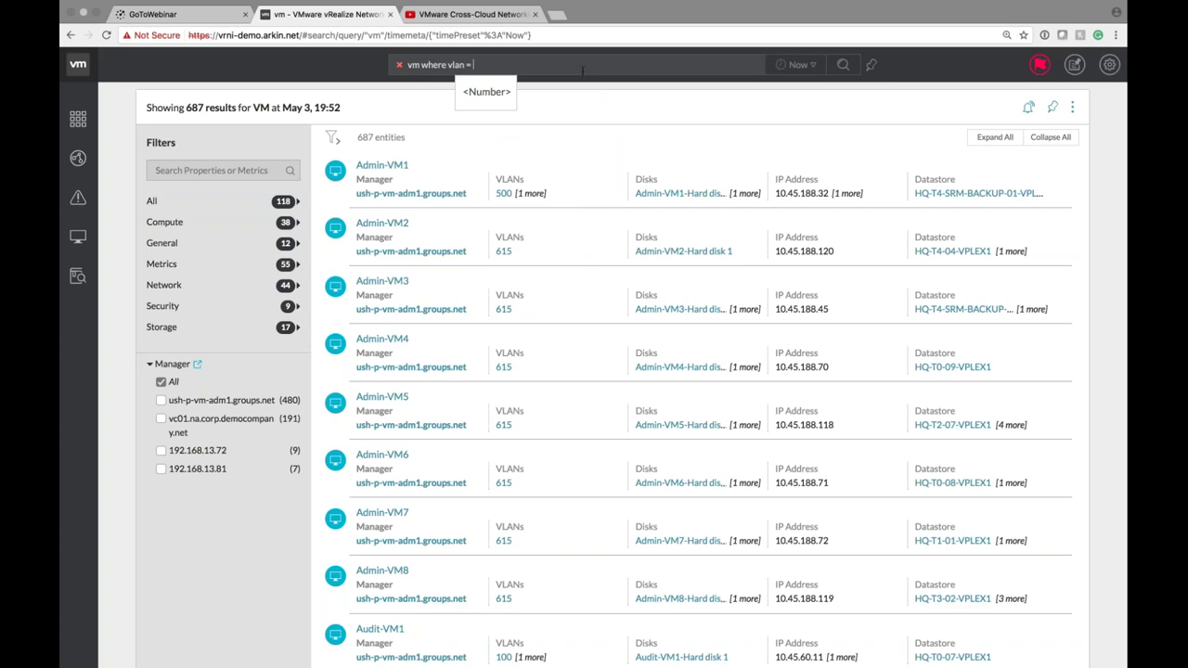
text(615)
key(Return)
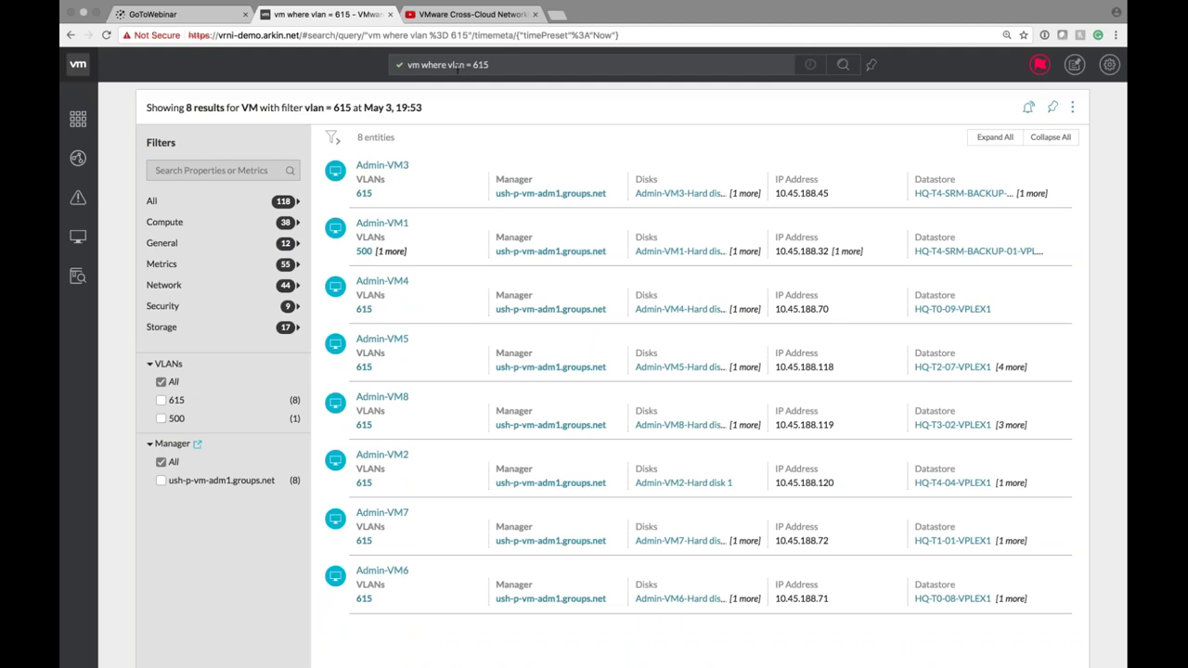
click(450, 65)
drag(492, 65, 446, 65)
key(BackSpace)
key(BackSpace)
key(BackSpace)
key(BackSpace)
key(BackSpace)
key(BackSpace)
key(BackSpace)
key(BackSpace)
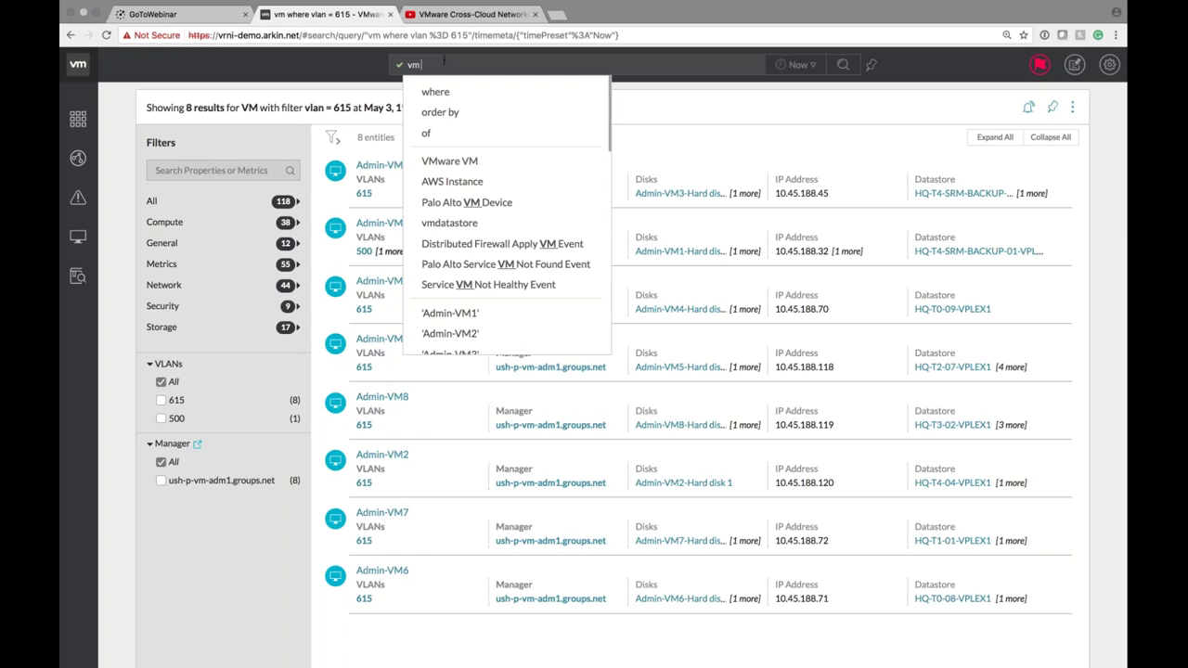
key(BackSpace)
key(BackSpace)
text(se)
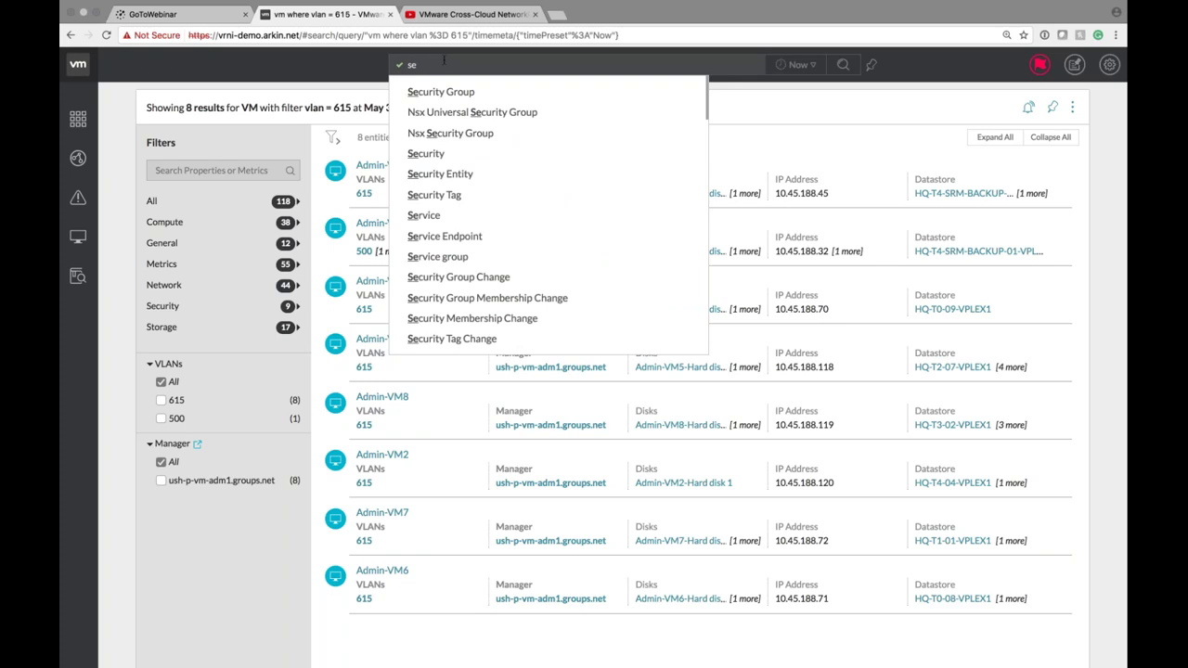
key(BackSpace)
key(BackSpace)
text(firewall a)
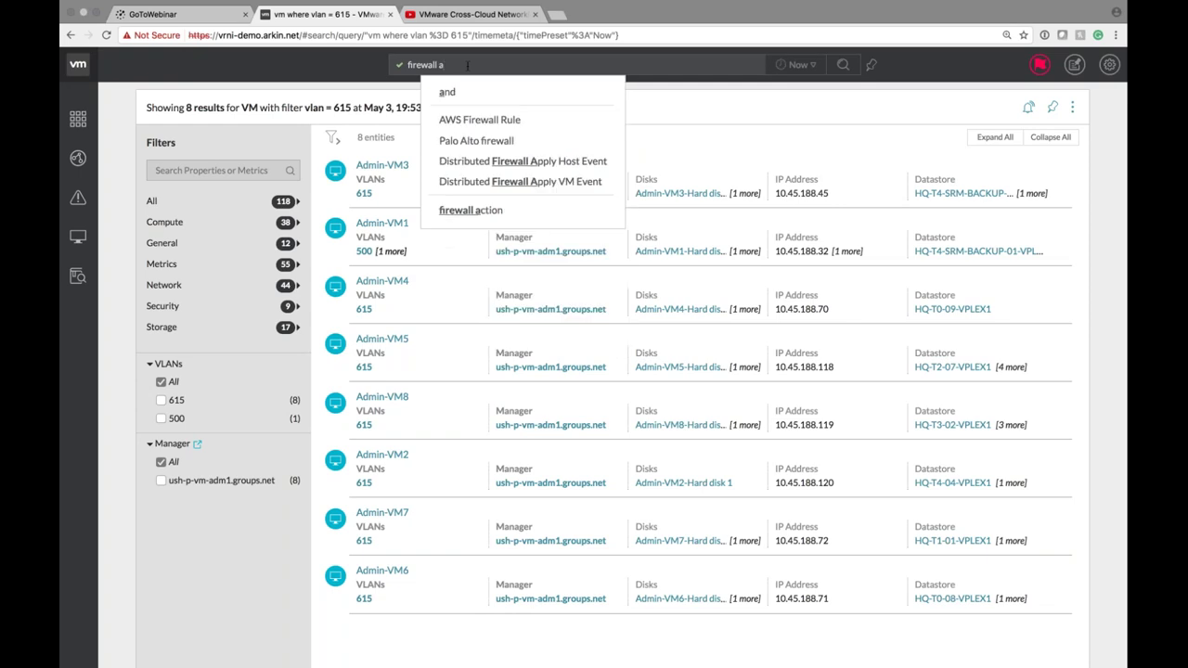
key(BackSpace)
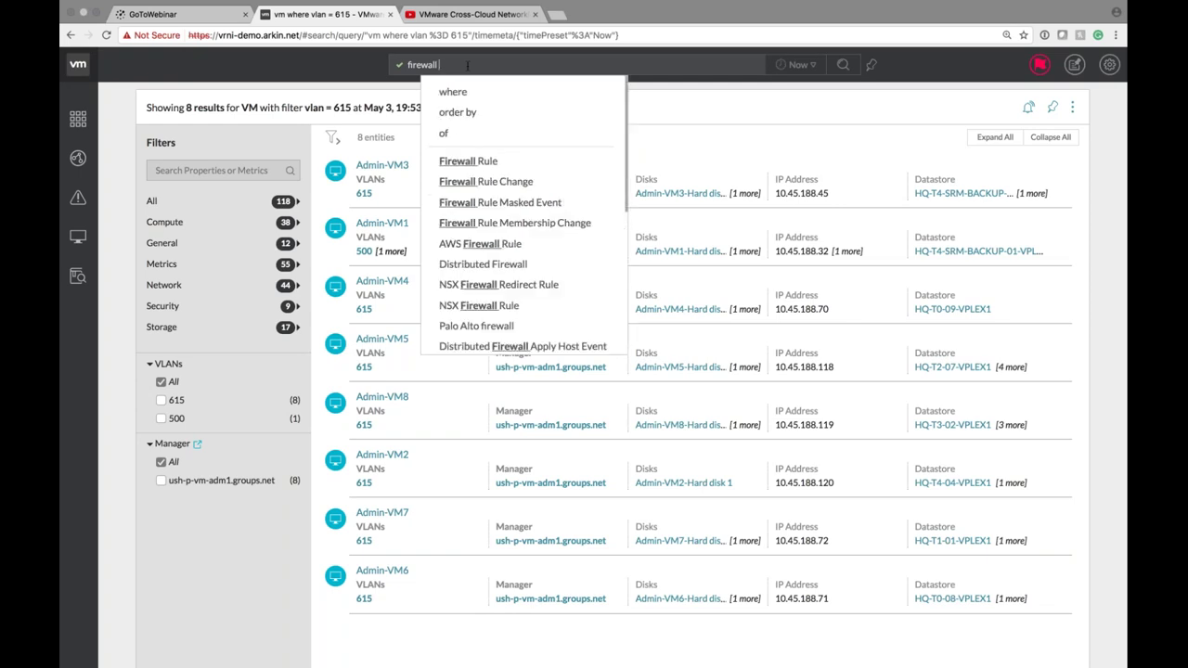
Search with the query "vm where Firewall Status = 'Protected'" and expand the details of Test-VM-6.
text(vm where )
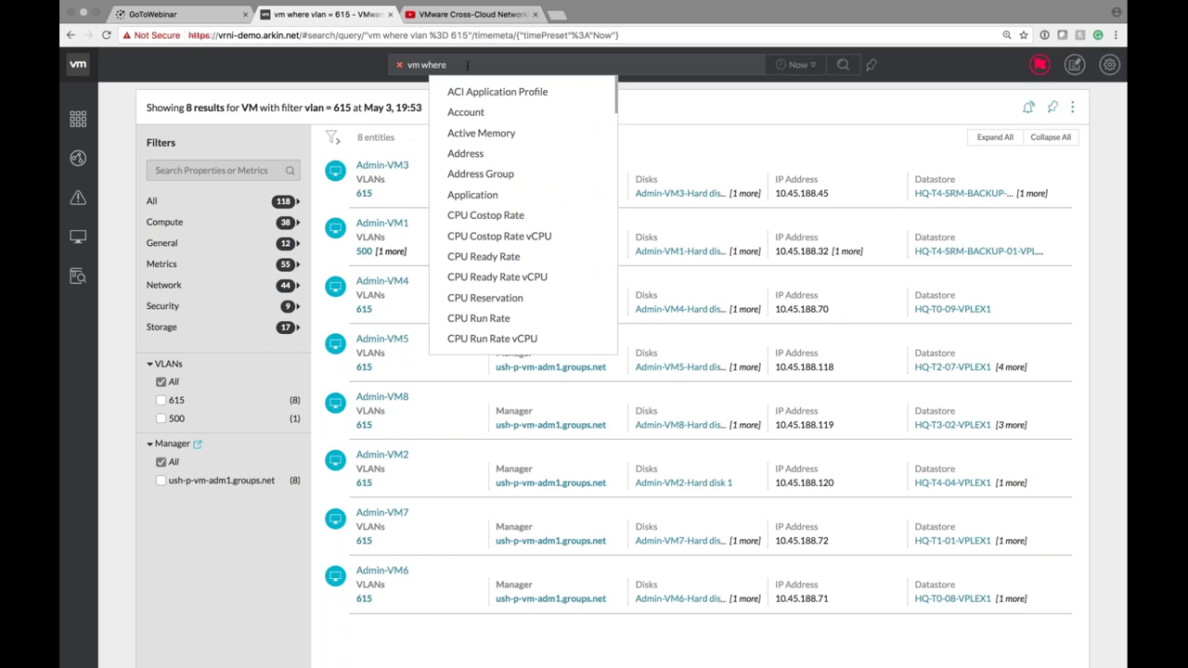
text(firewa)
key(Down)
key(Down)
text(=)
key(Down)
key(Down)
key(Down)
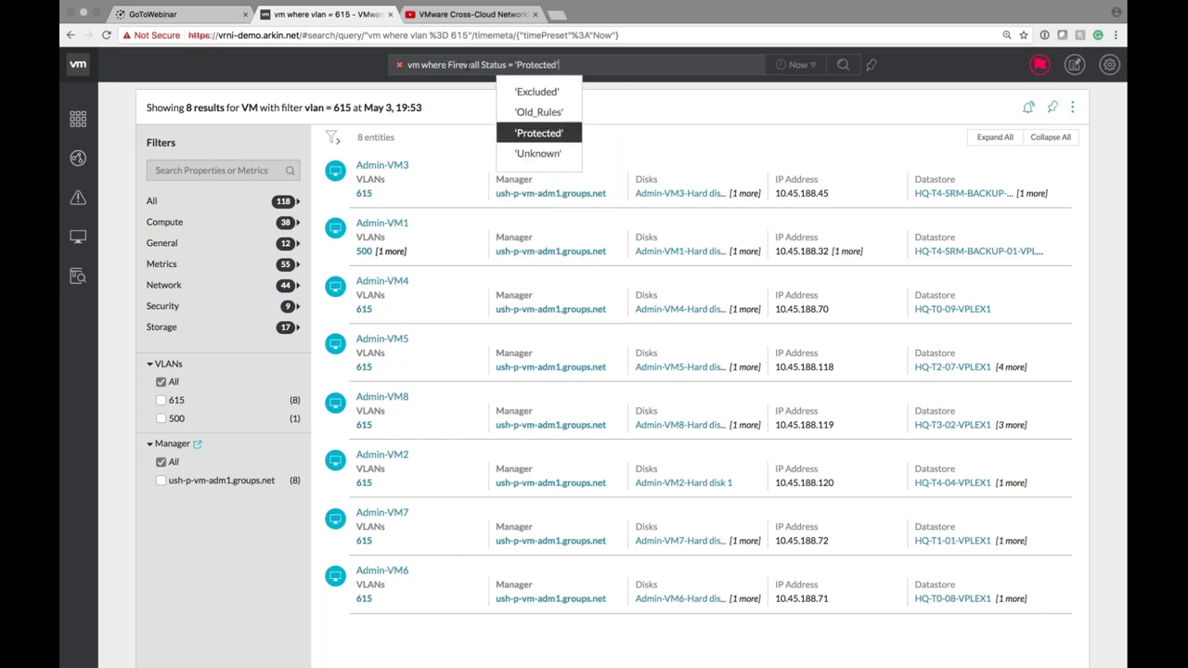
key(Return)
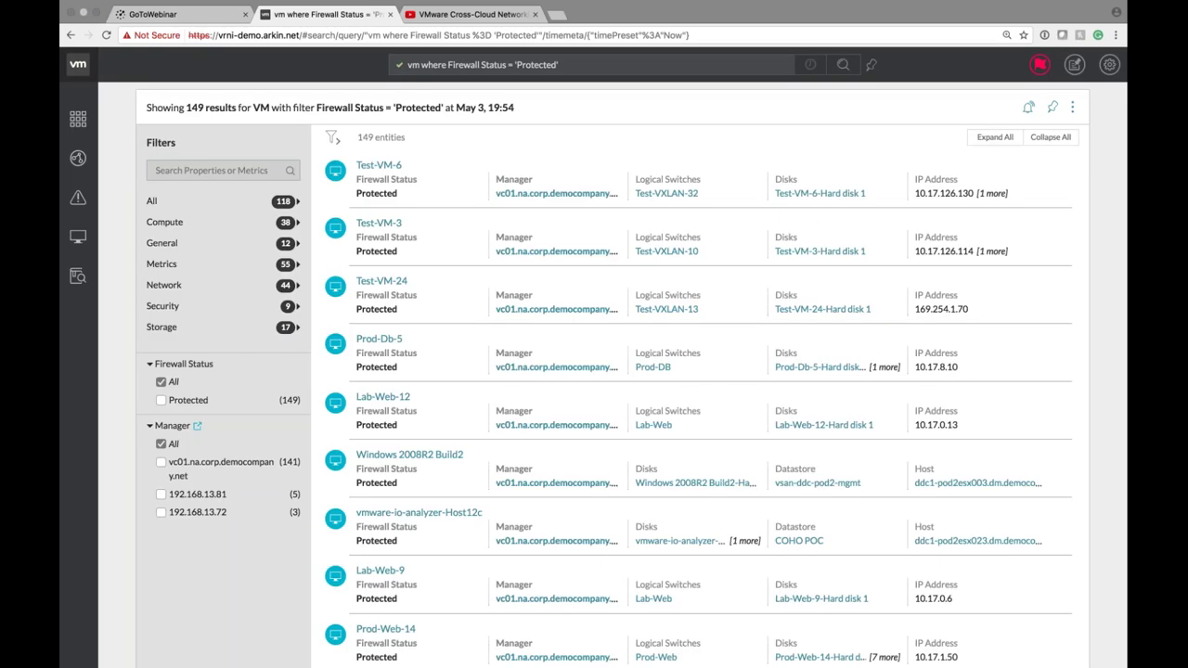
click(1059, 176)
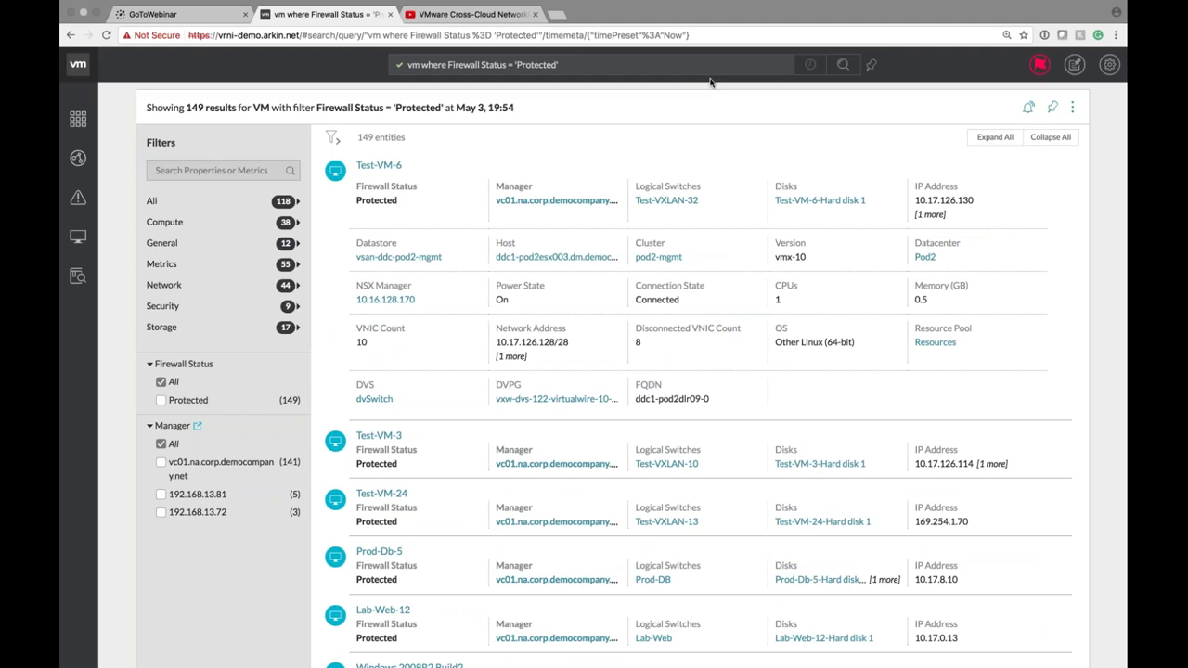
Search with the query "switches where vendor = 'Cisco Systems, Inc.'".
click(473, 65)
text(switches)
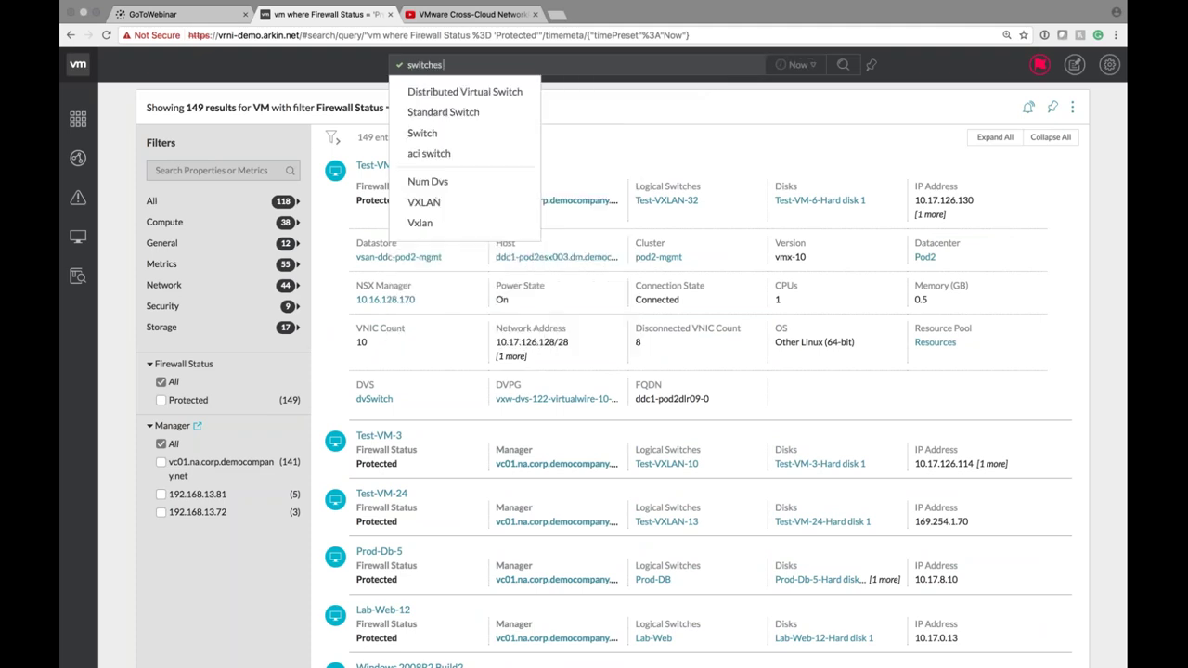
text( where)
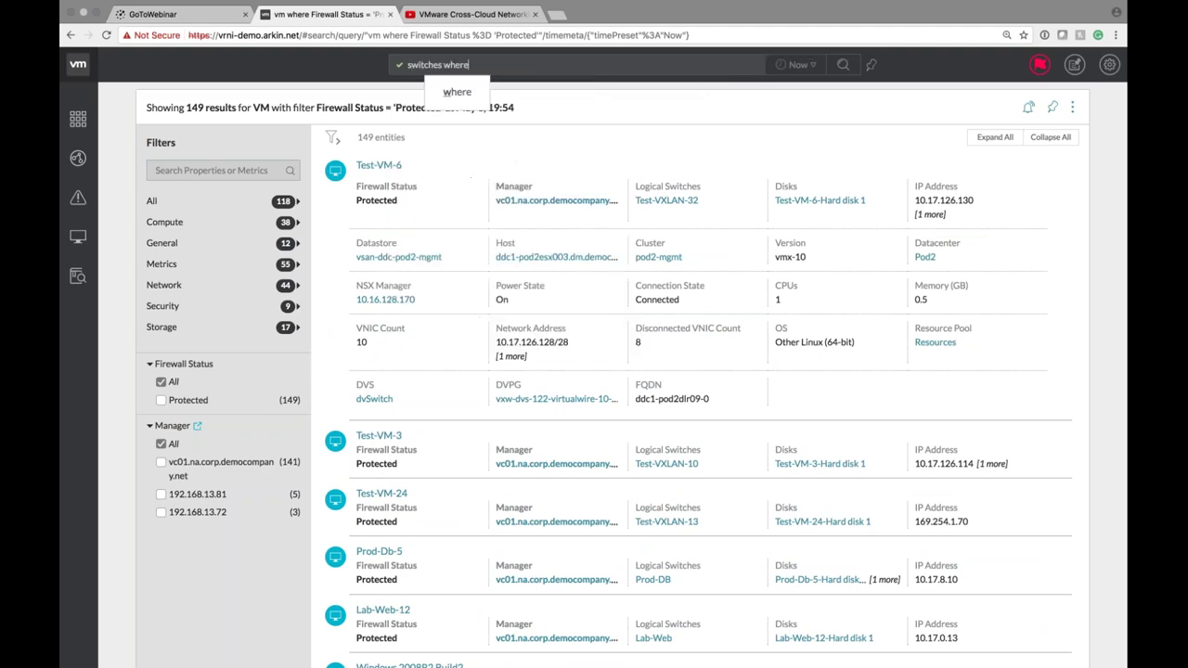
text( vendor =)
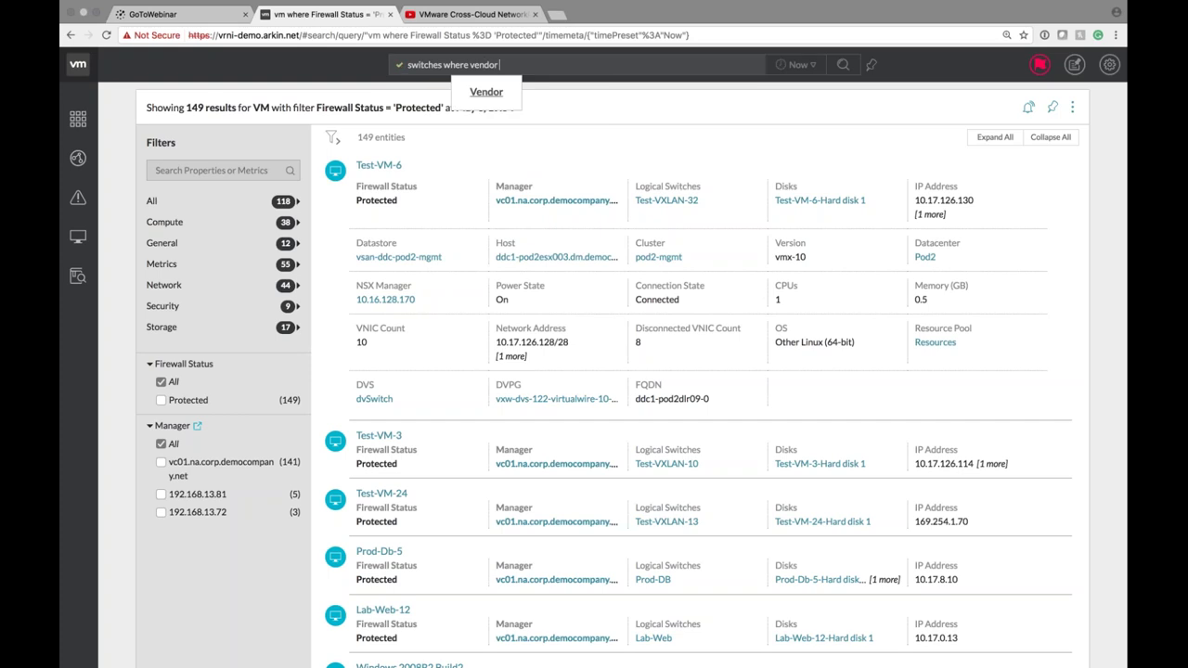
key(Down)
key(Down)
key(Return)
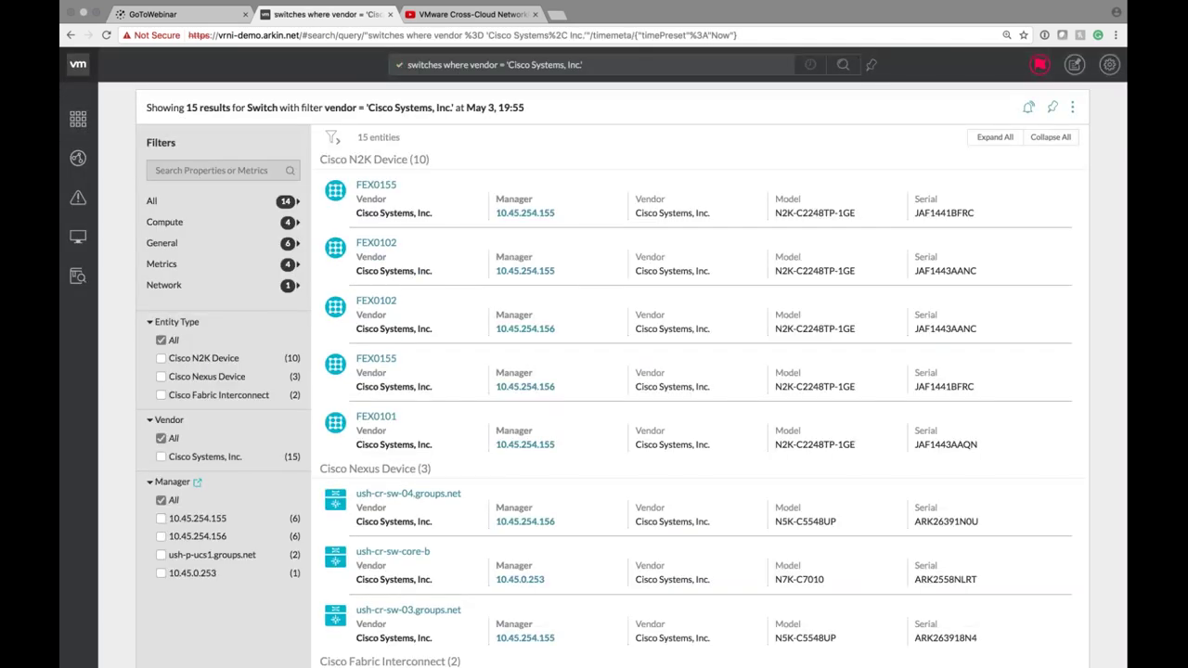
View the time options available for the switch search.
click(817, 65)
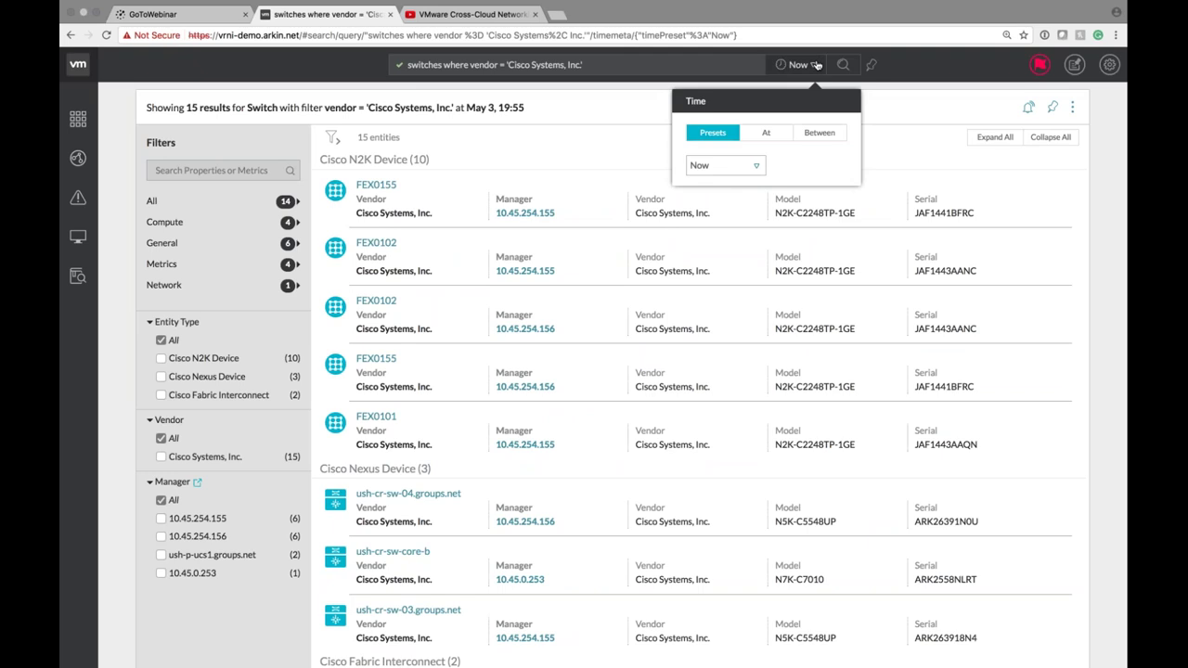
click(817, 65)
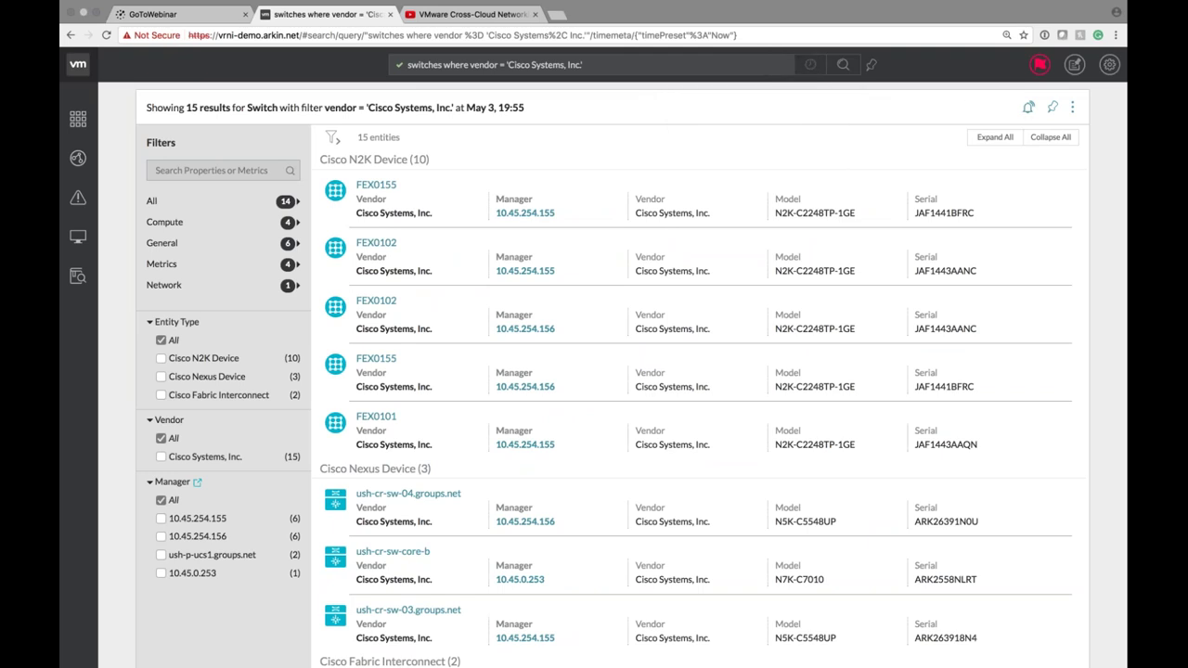
Examine the user-defined event settings for the Cisco switch search, trying problem marking and daily digest notifications, and close them without saving.
click(1029, 108)
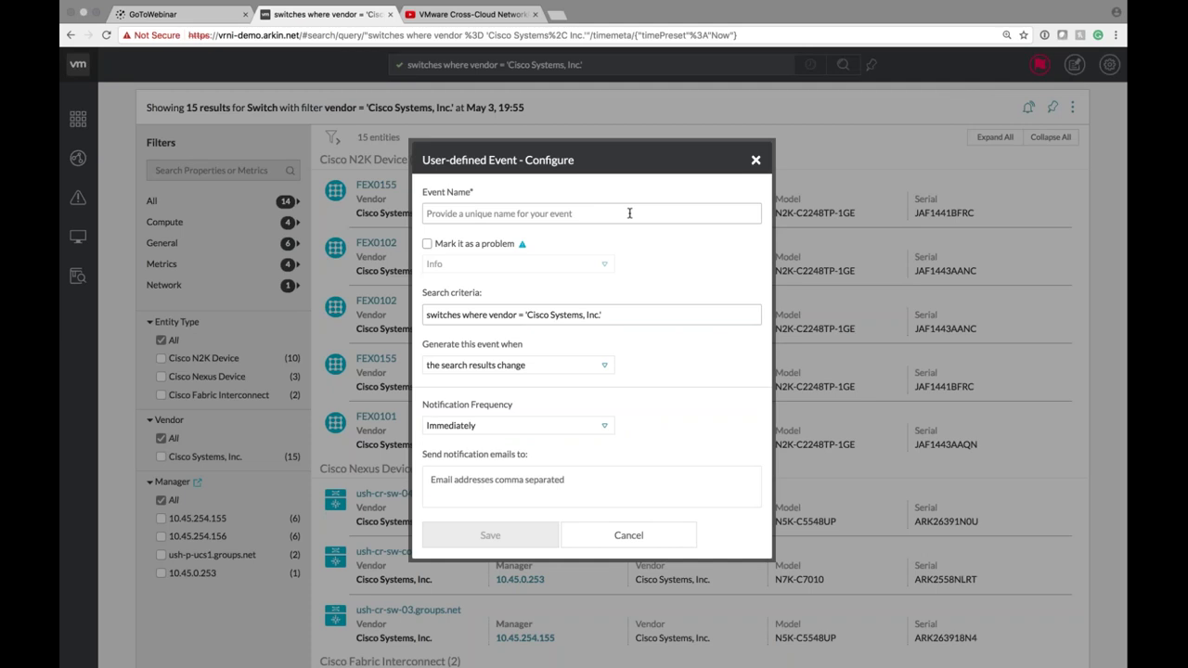
click(452, 246)
click(573, 266)
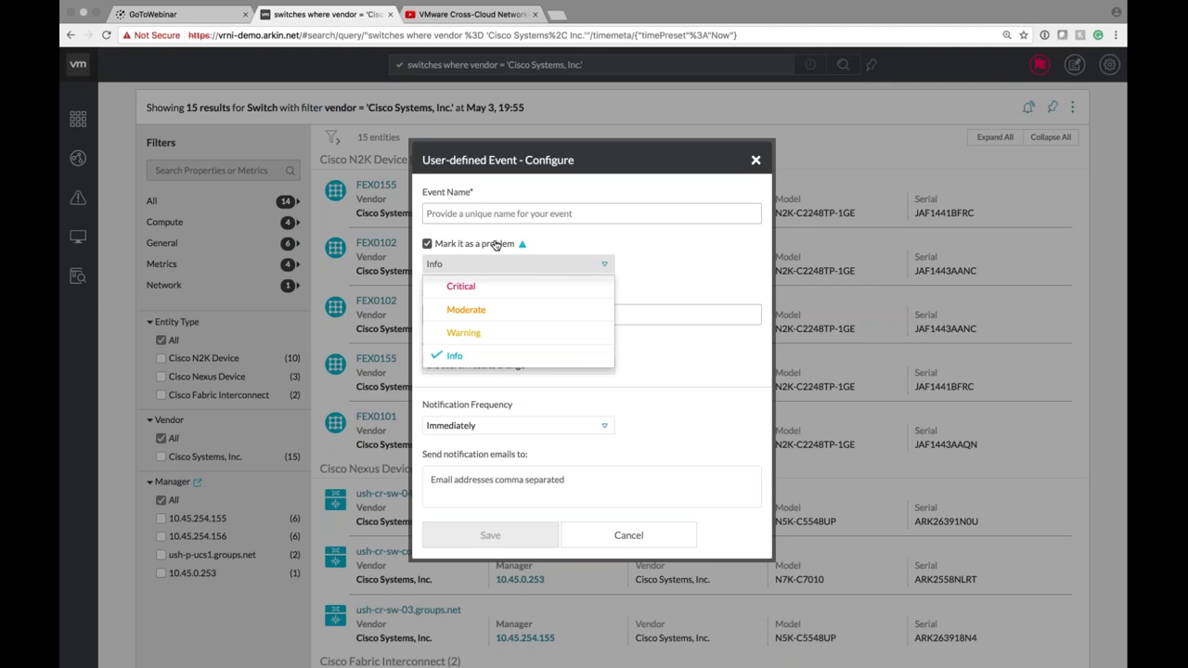
click(495, 245)
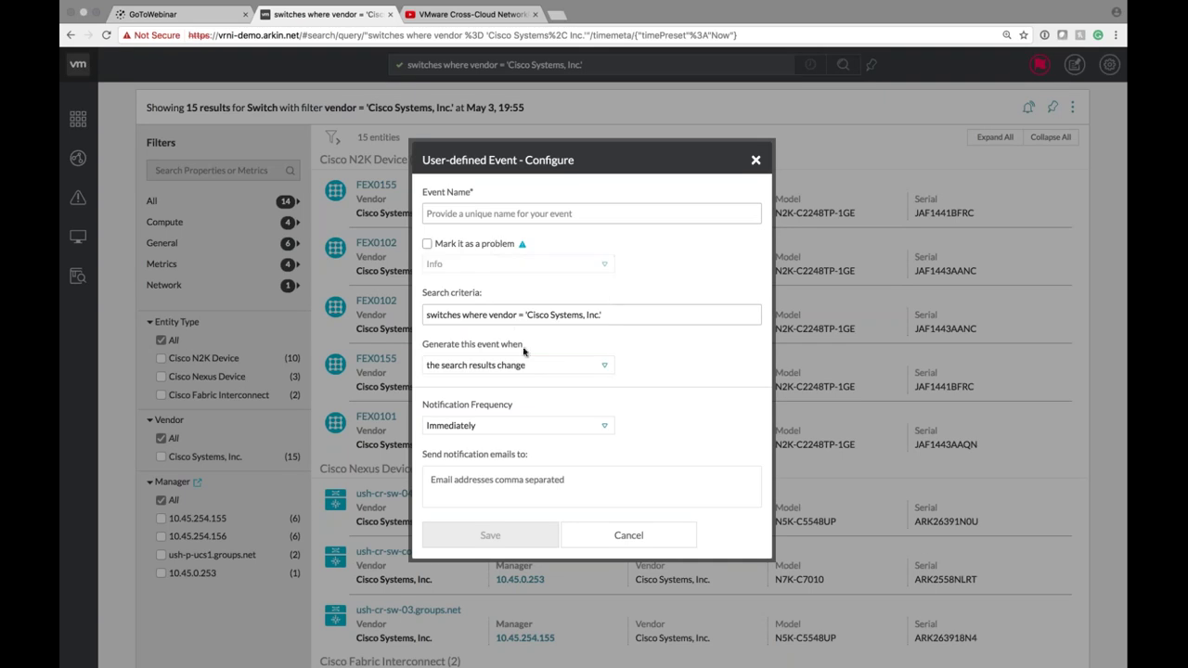
click(515, 424)
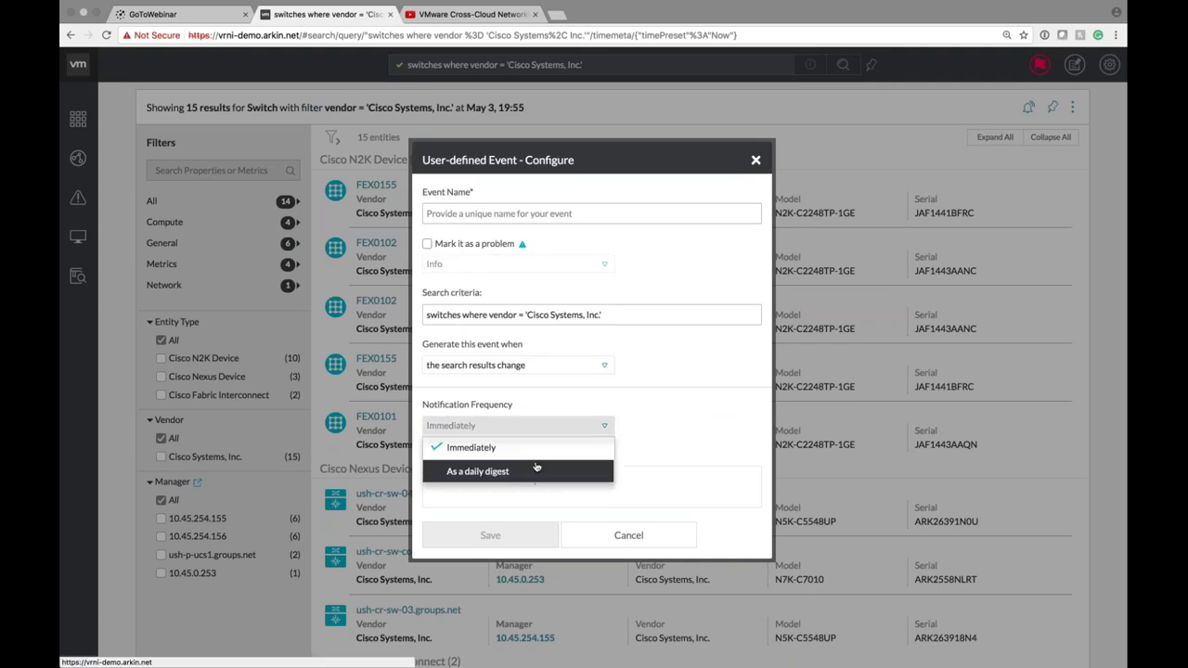
click(477, 471)
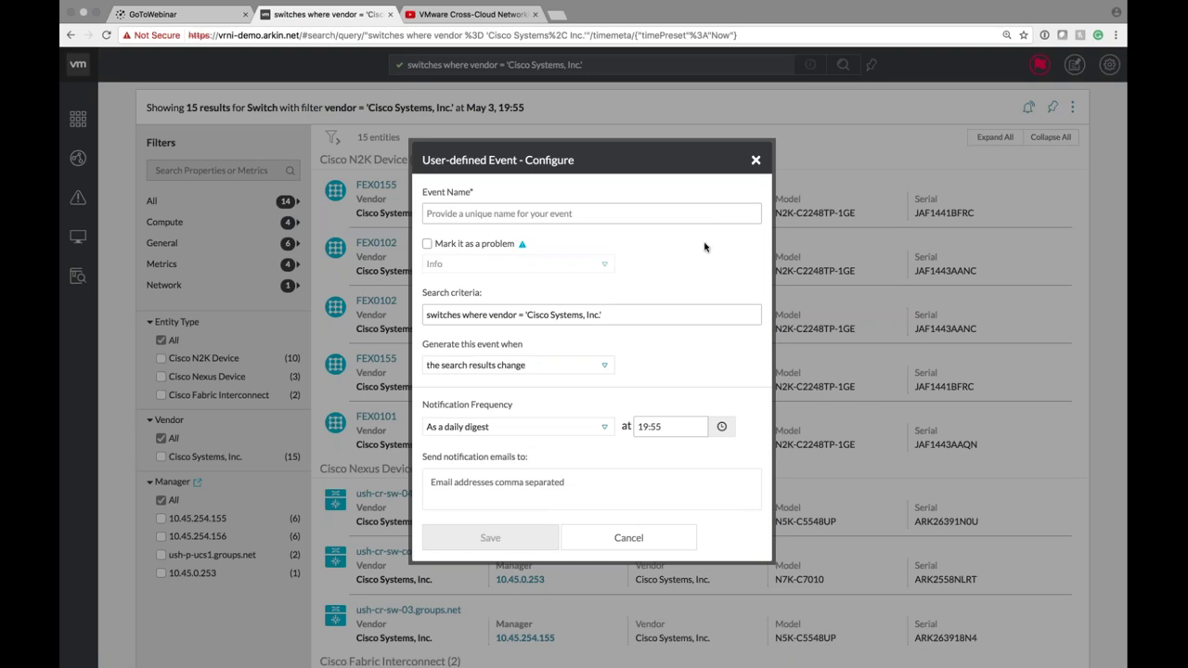
click(756, 163)
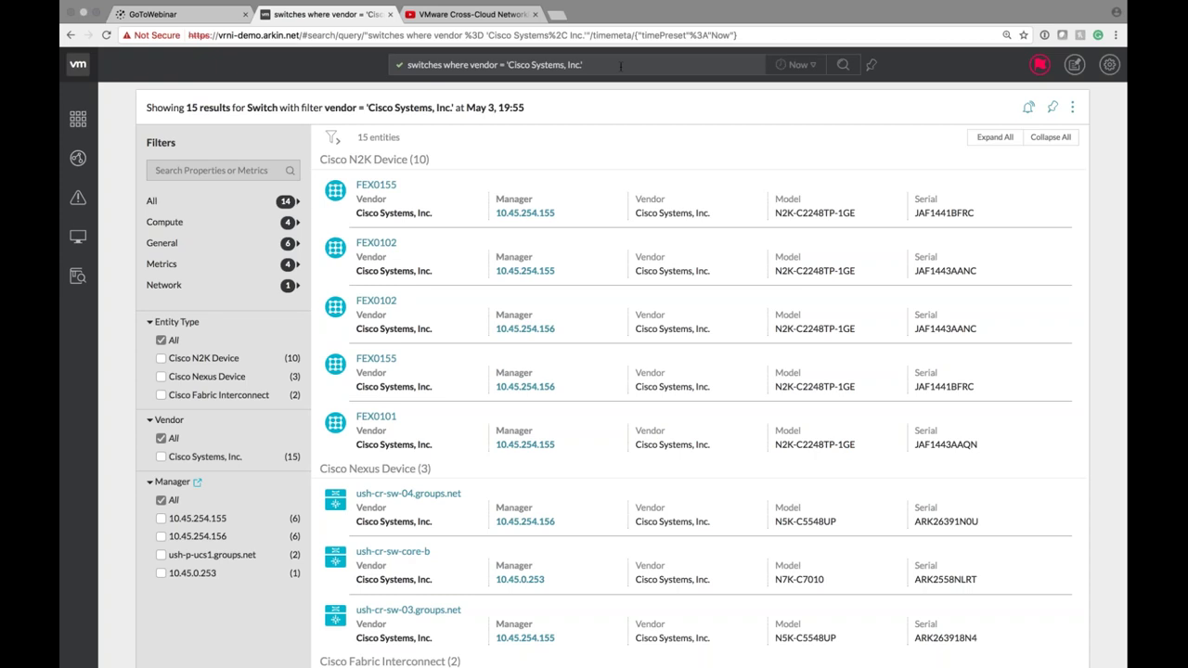
Search with the query "flow" and expand the details of the flow from Lab-Web-6 to Lab-Midtier-2 on port 8080.
click(620, 65)
key(BackSpace)
text(flow)
key(Return)
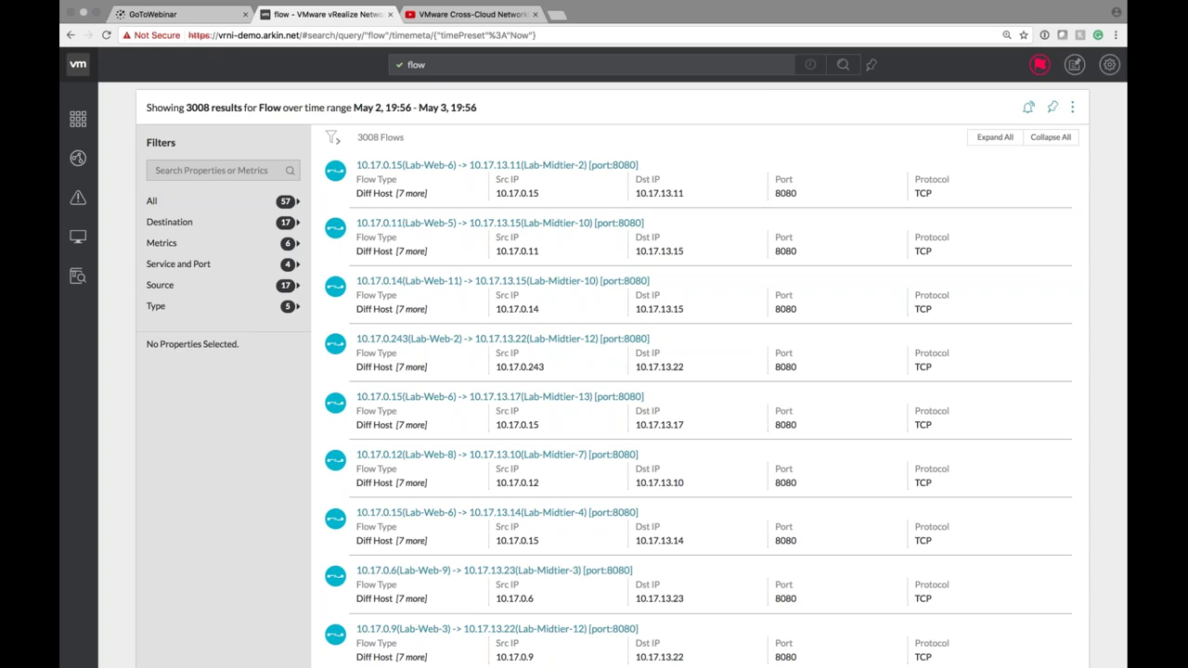
click(425, 65)
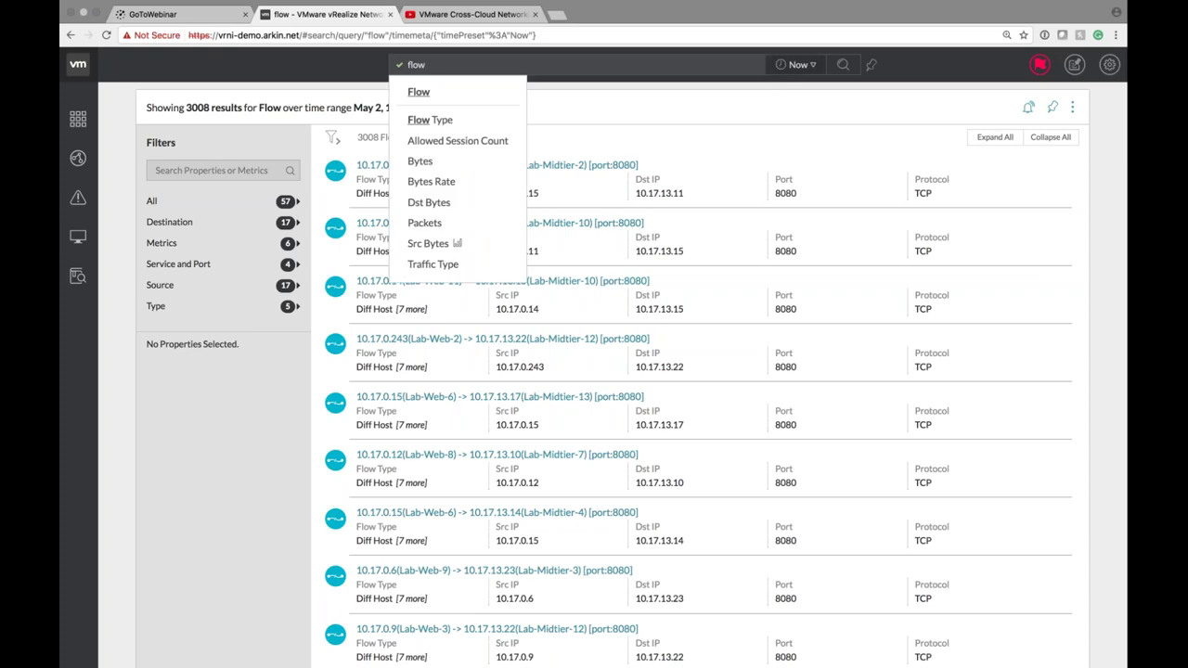
click(1033, 185)
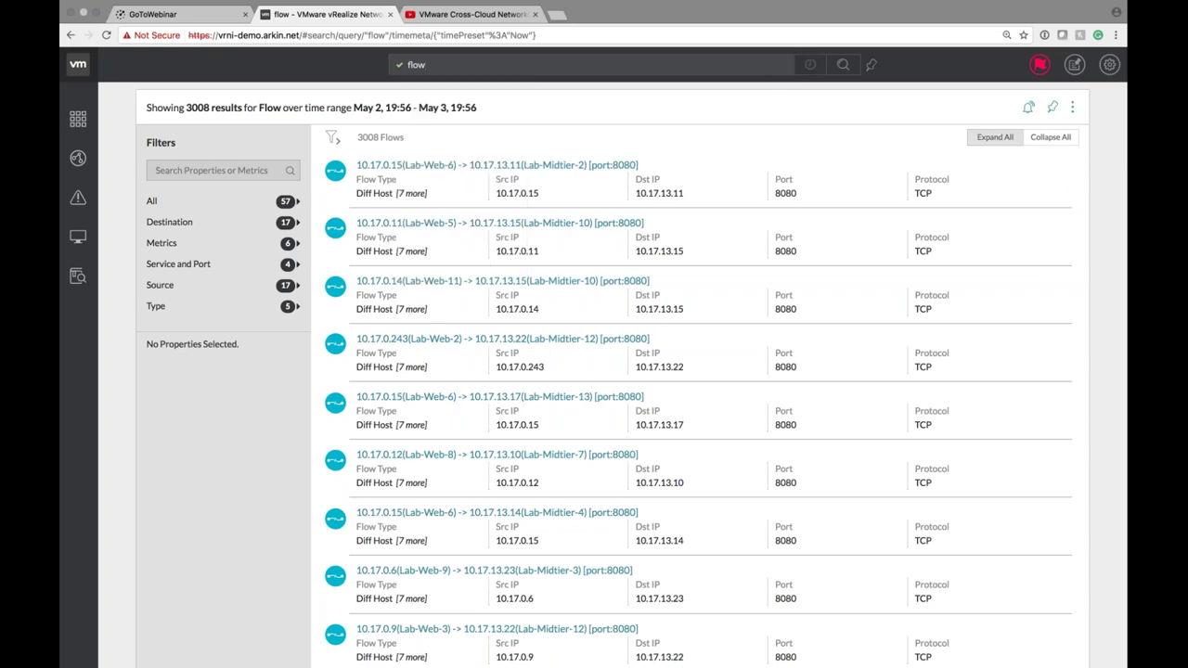
click(1060, 179)
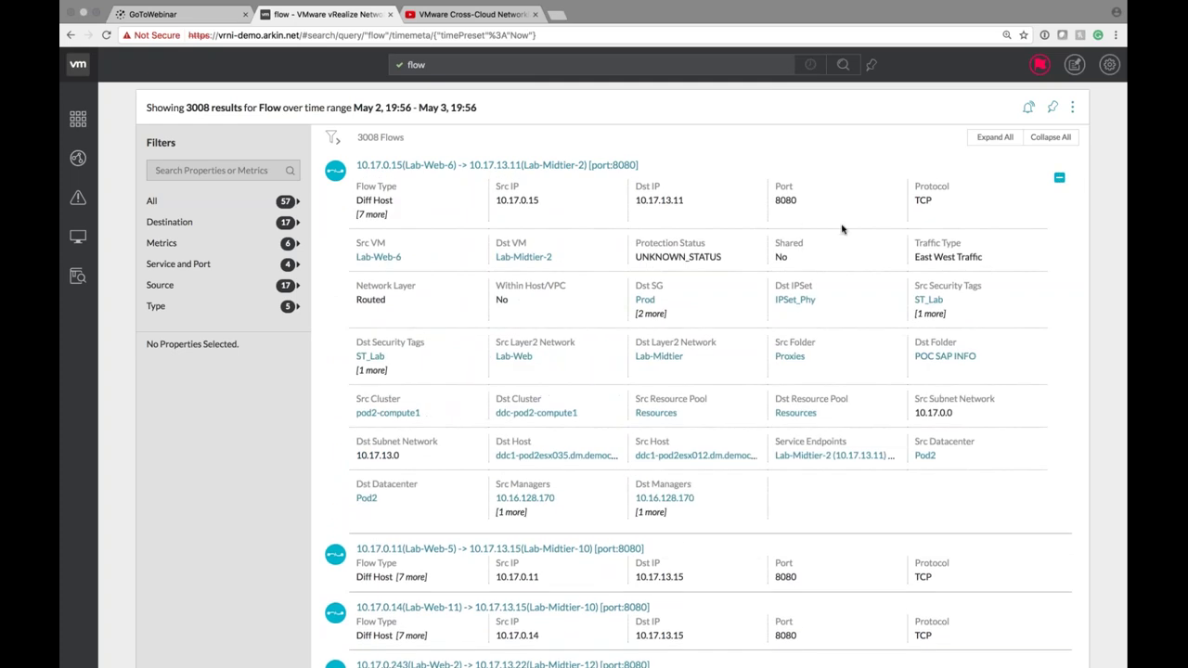
Add the Traffic Type and Flow Type filters to the flow results, review the additional Flow Type values and collapse that filter.
click(295, 306)
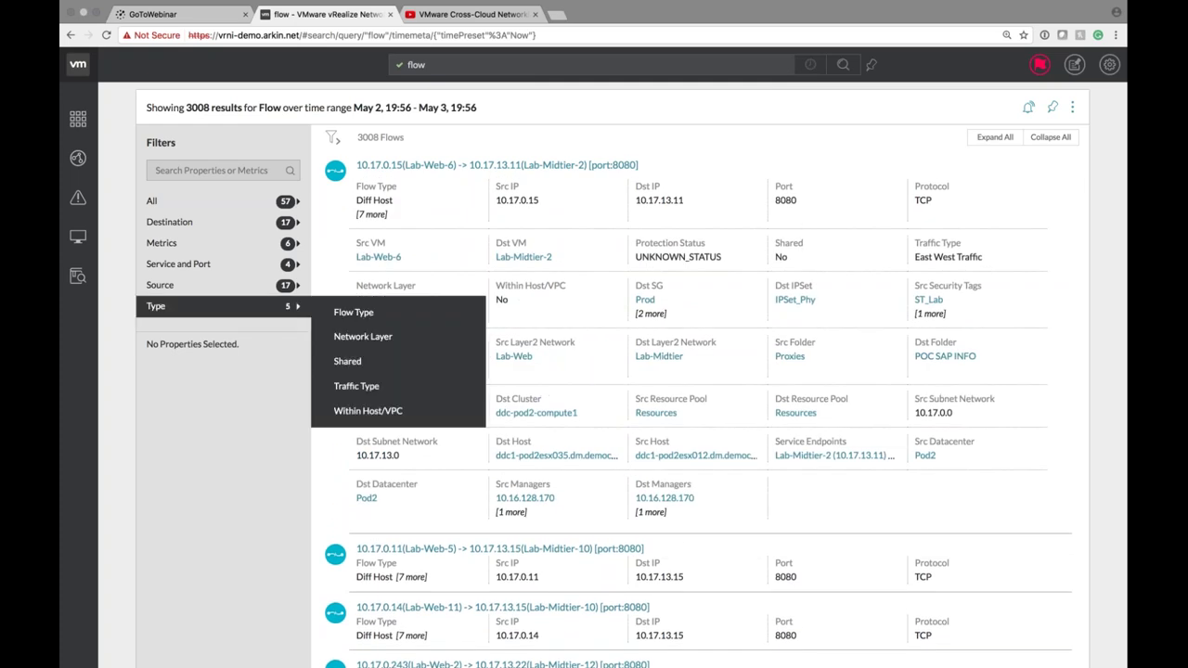
click(381, 388)
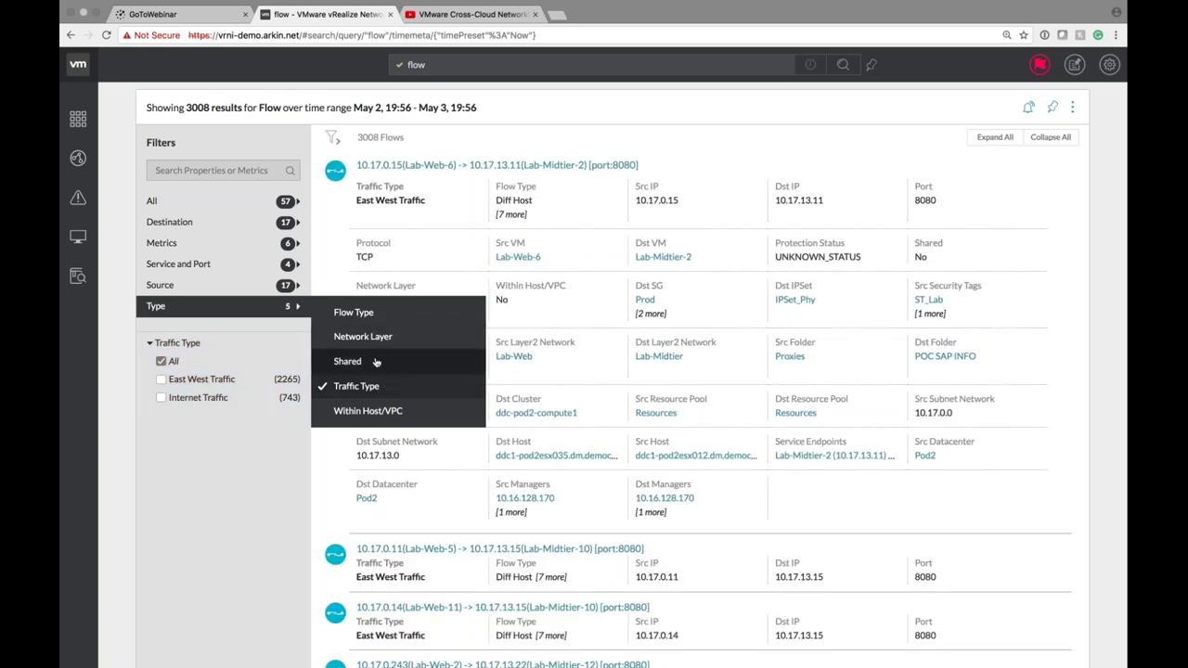
click(384, 315)
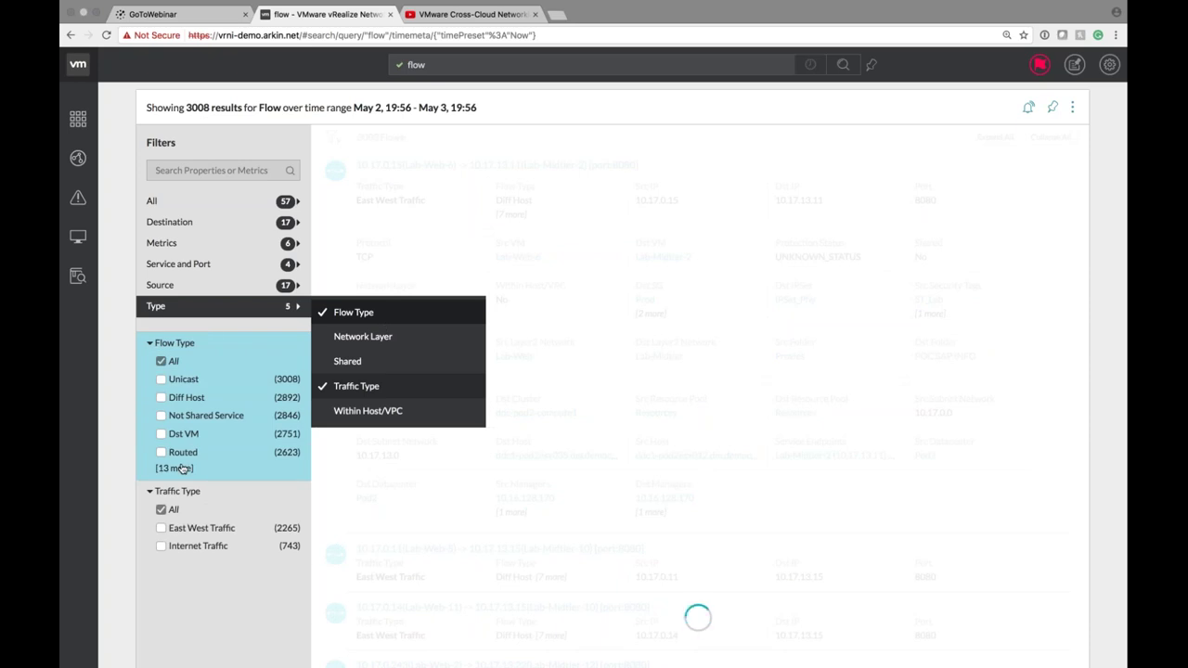
click(169, 469)
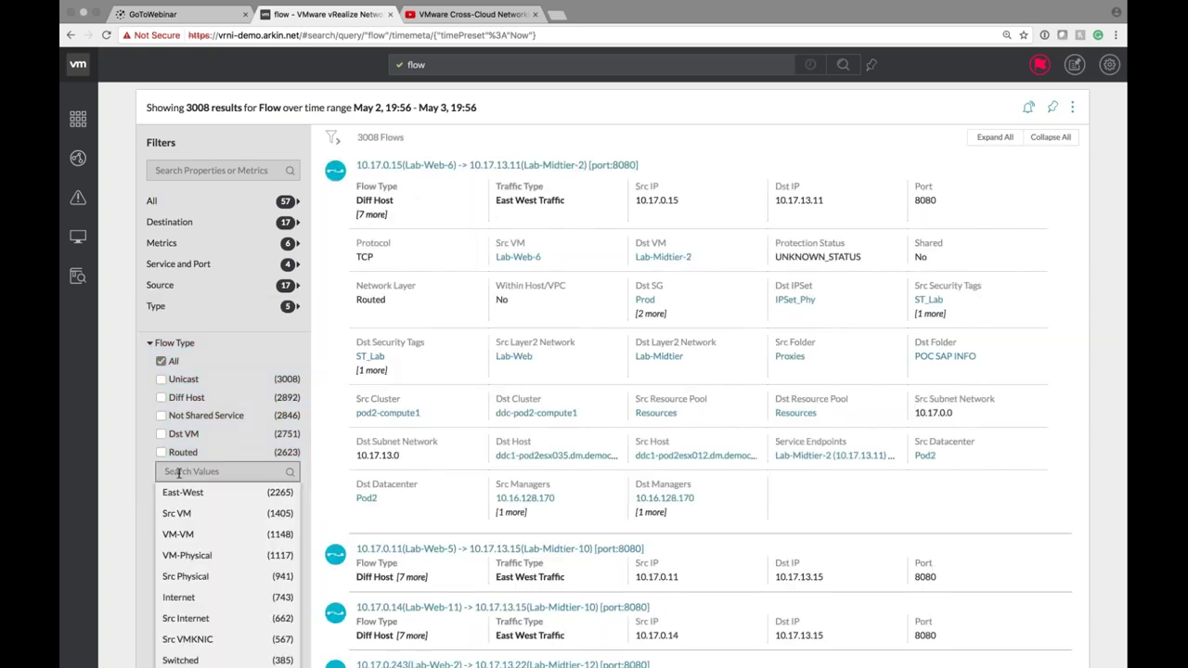
scroll(183, 378, down, 2)
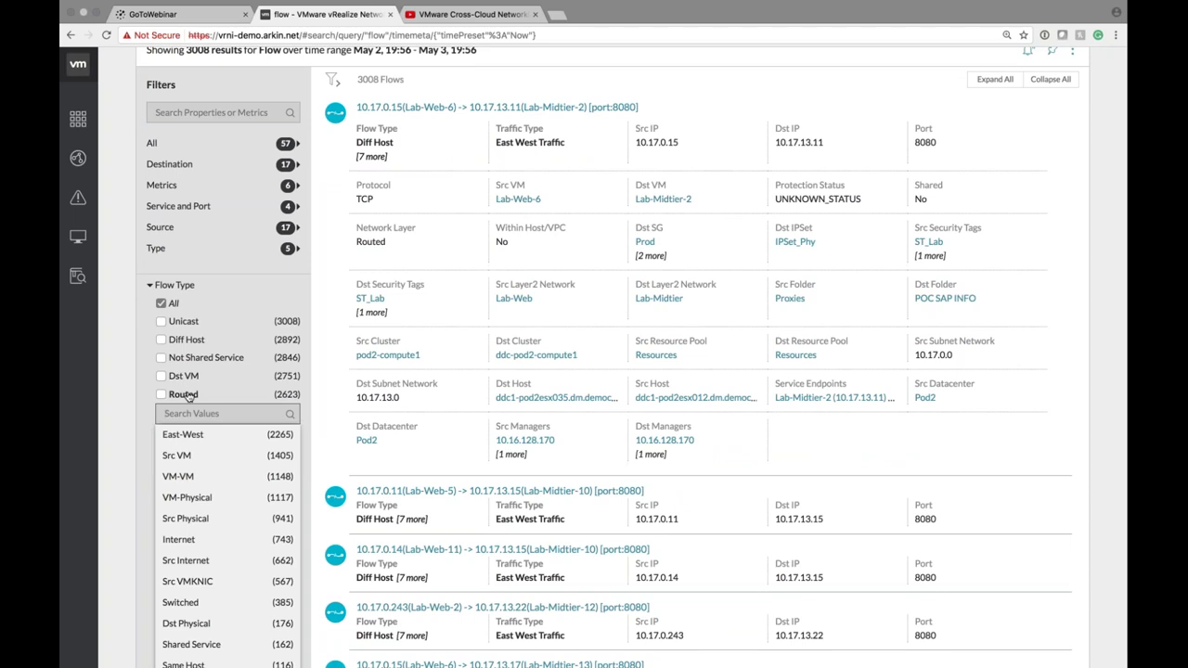
scroll(187, 397, down, 2)
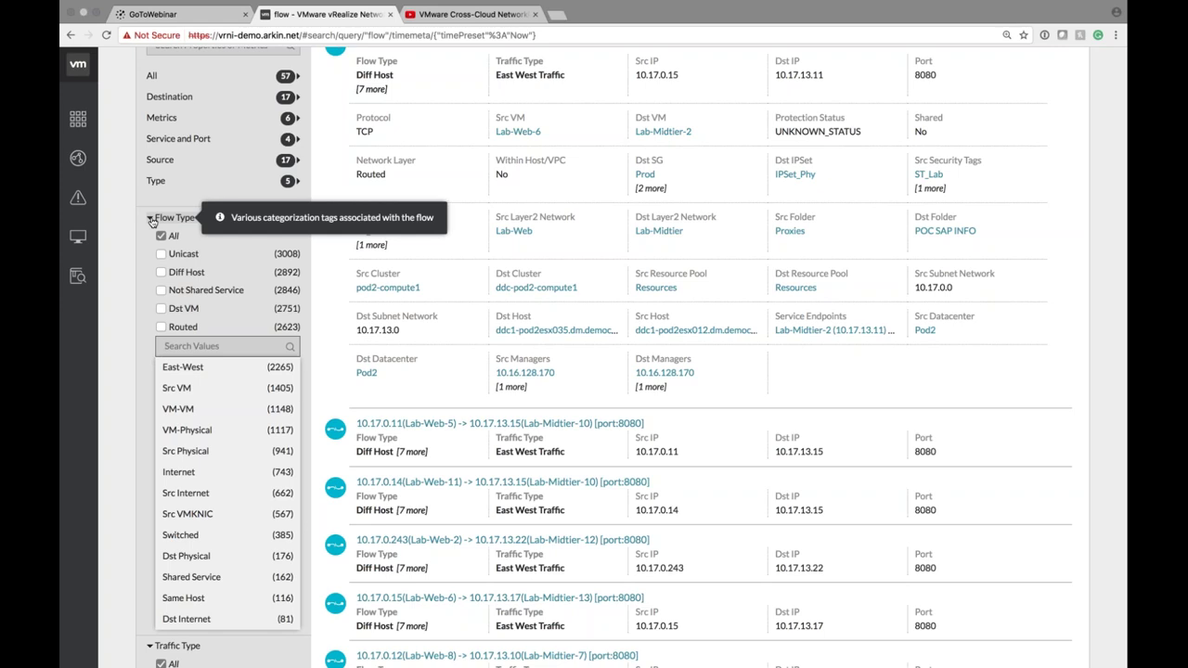
click(151, 220)
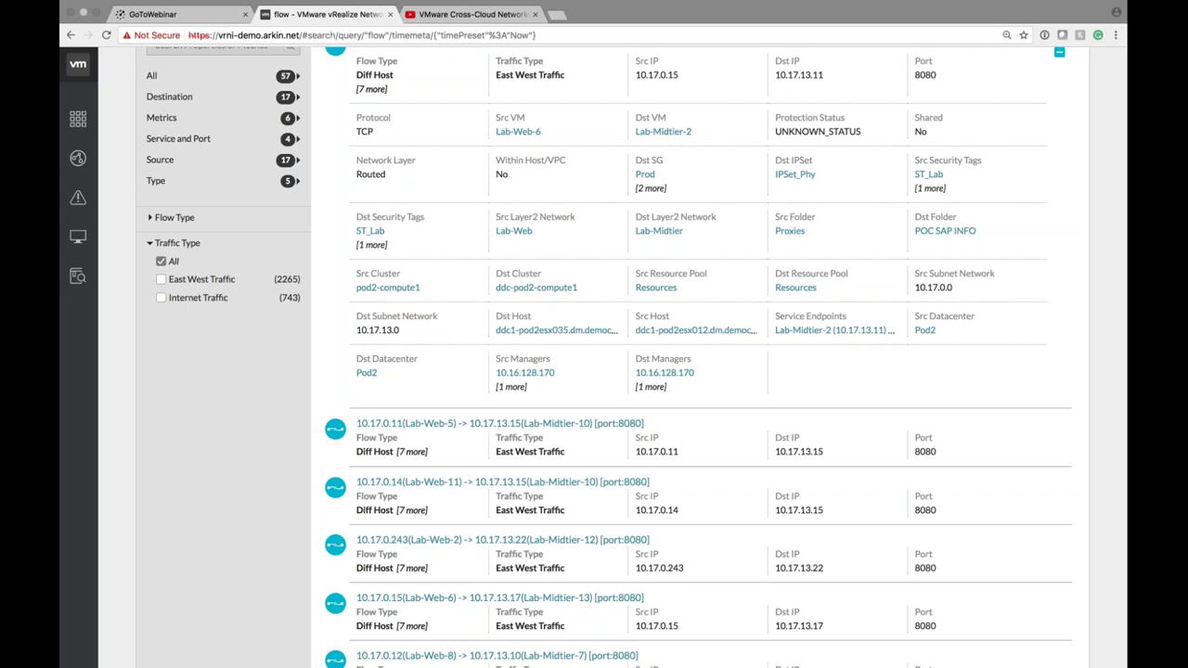
Open the settings with the query "settings" and view the East-West IPs and North-South IPs pages.
scroll(594, 358, up, 3)
click(684, 64)
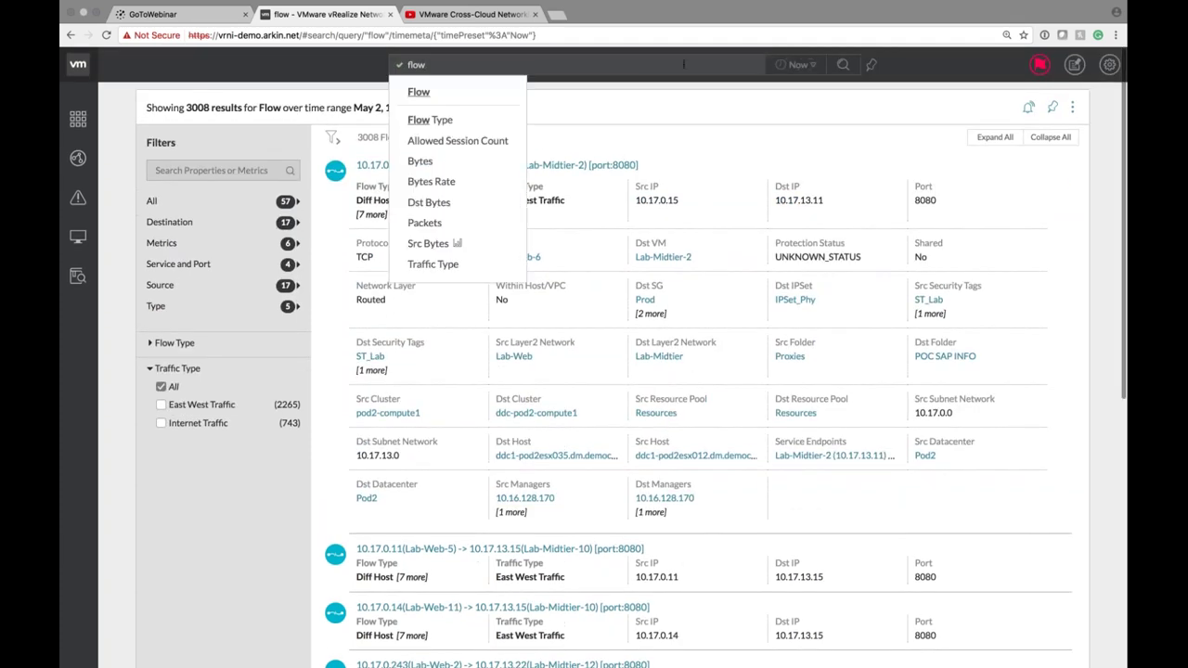
text(settings)
key(Return)
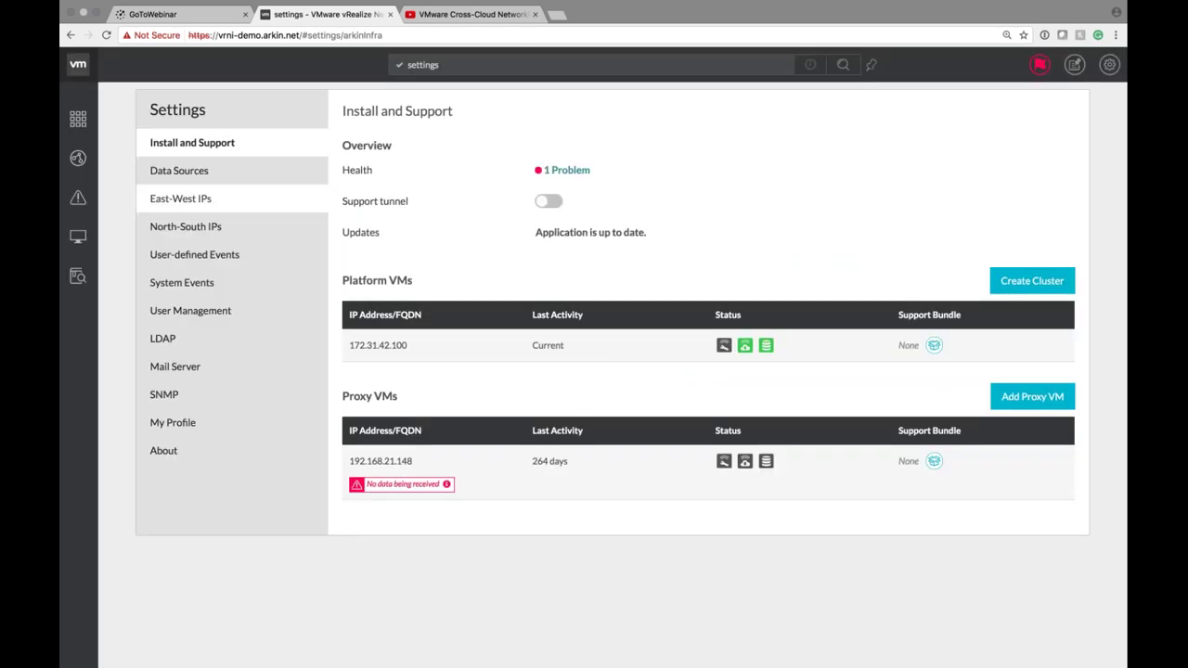
click(181, 199)
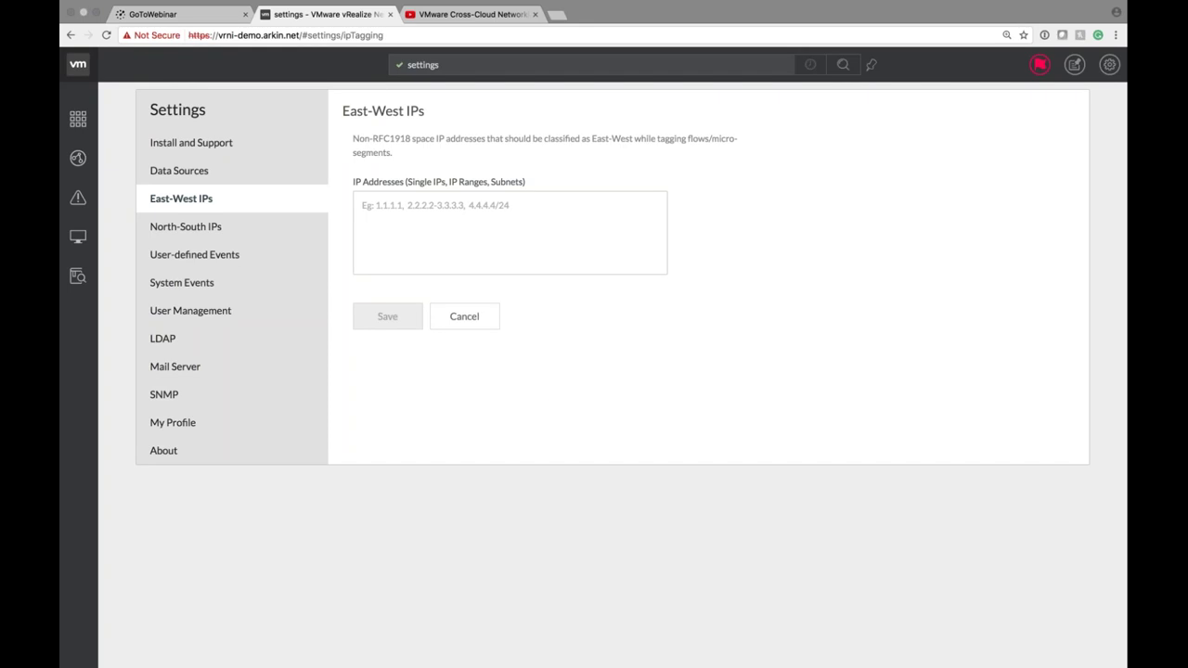
click(185, 227)
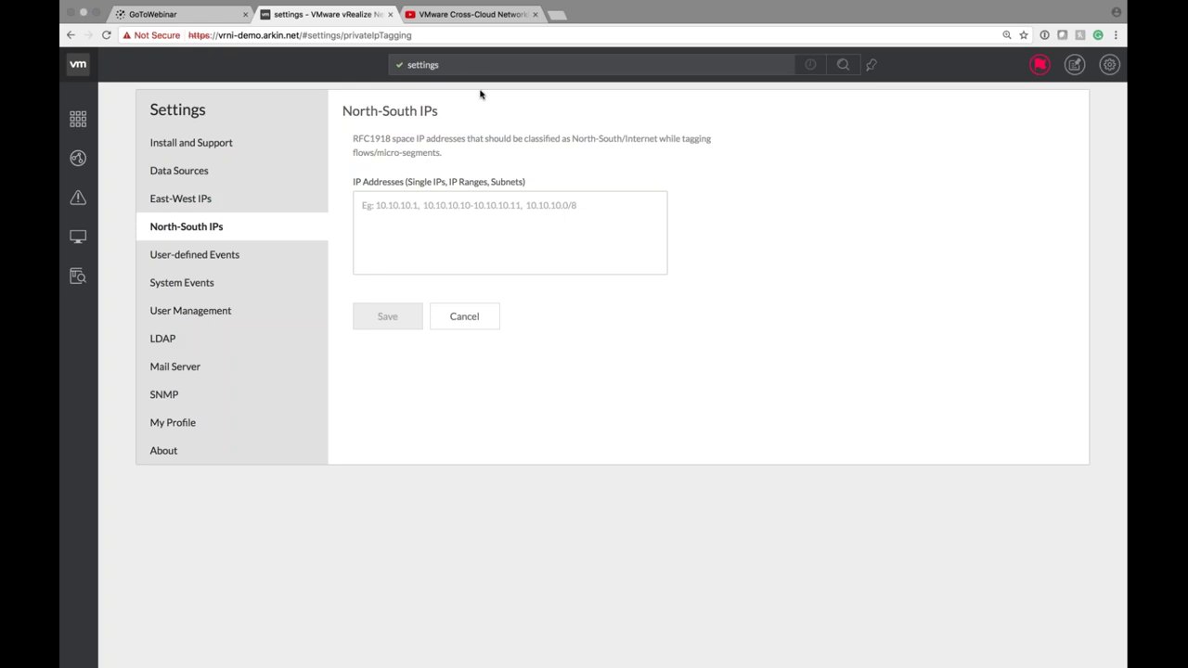
Replace the settings query and search for "flows".
click(439, 64)
double_click(422, 64)
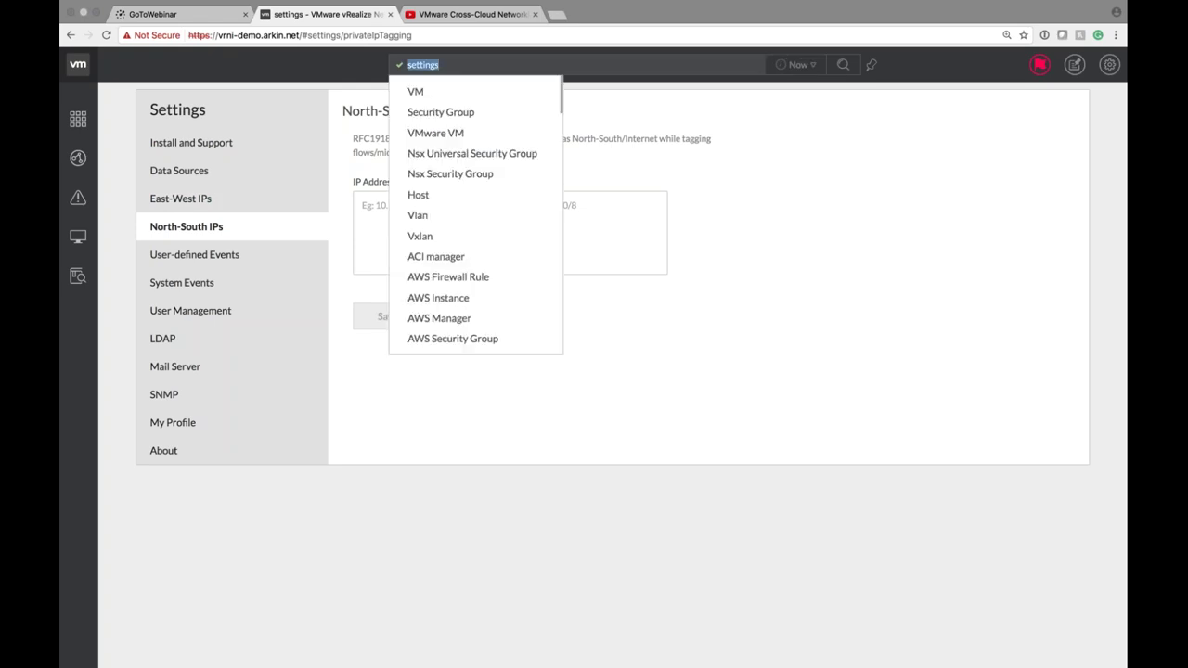
text(flows)
key(Return)
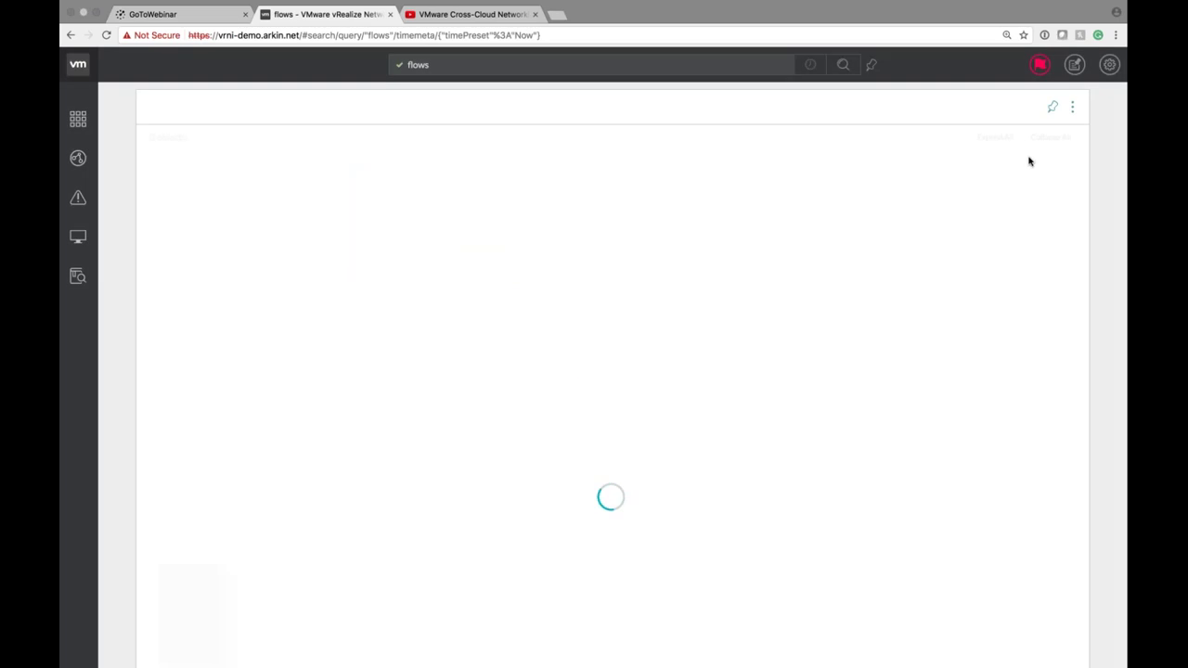
Open the flow from Lab-Web-6 to Lab-Midtier-2 on port 8080 and review its Flow Key Metrics.
click(472, 167)
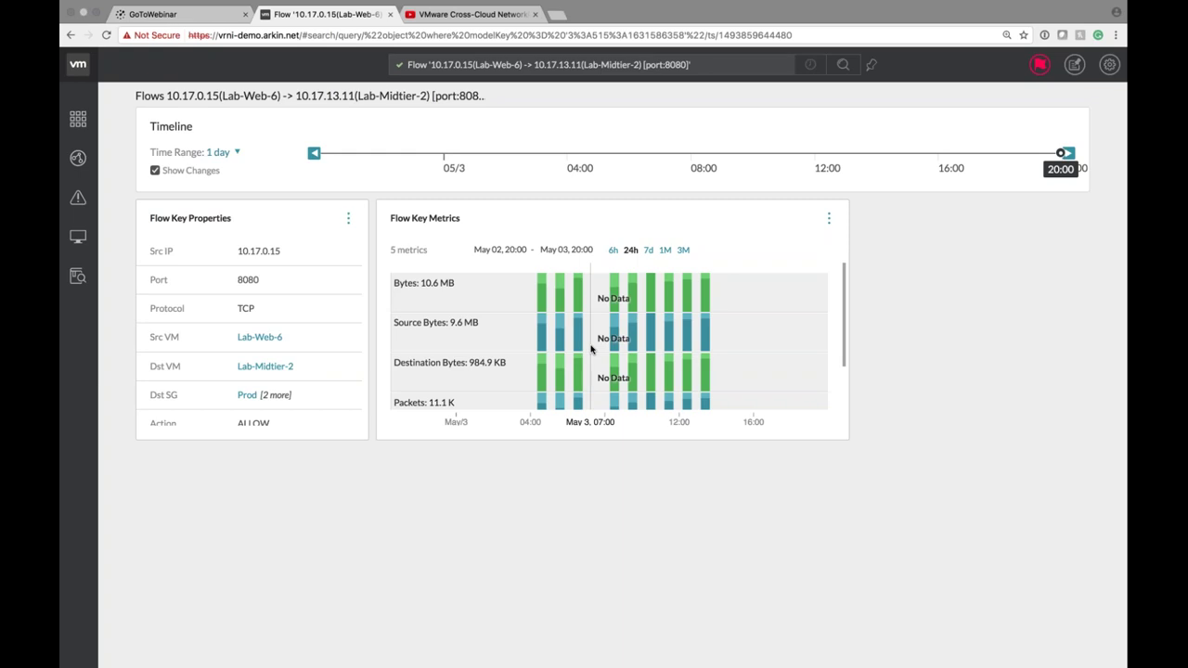
scroll(591, 348, down, 2)
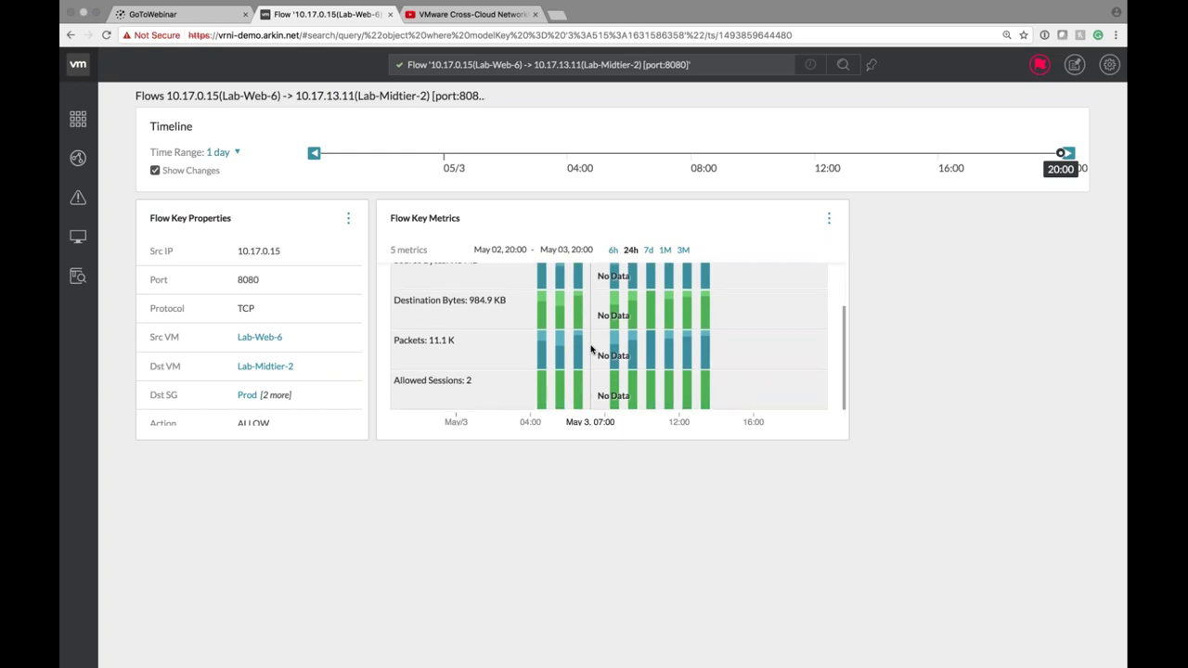
scroll(591, 348, up, 2)
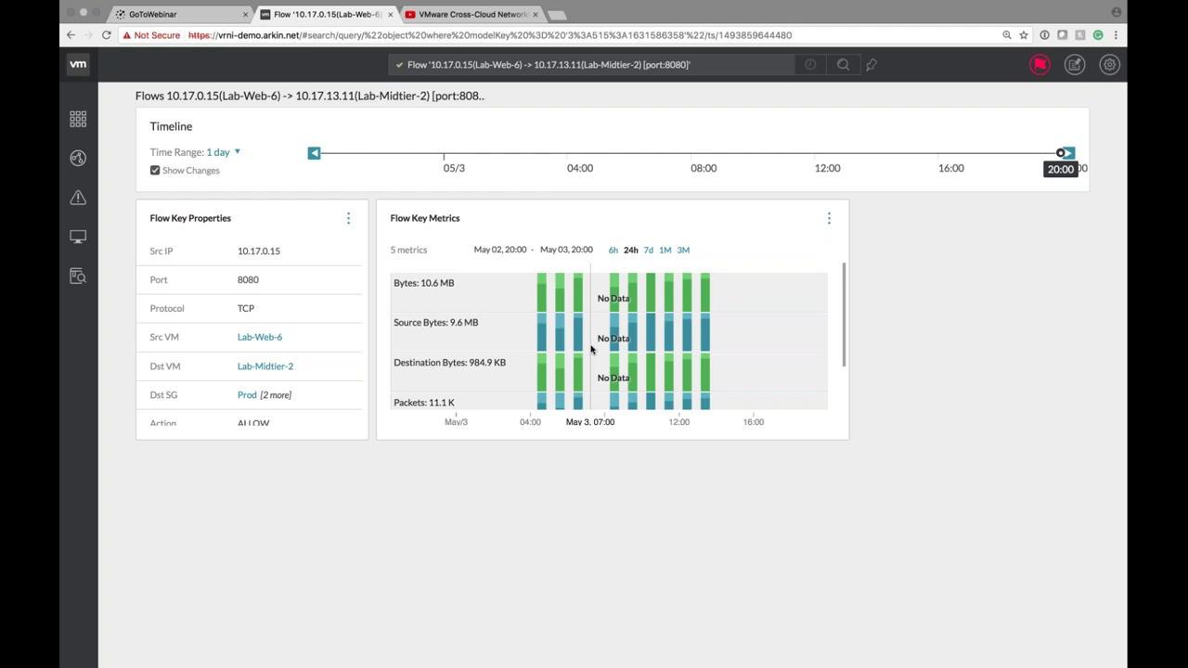
Search with the query "plan security" and view the grouping options for the micro-segments.
click(713, 65)
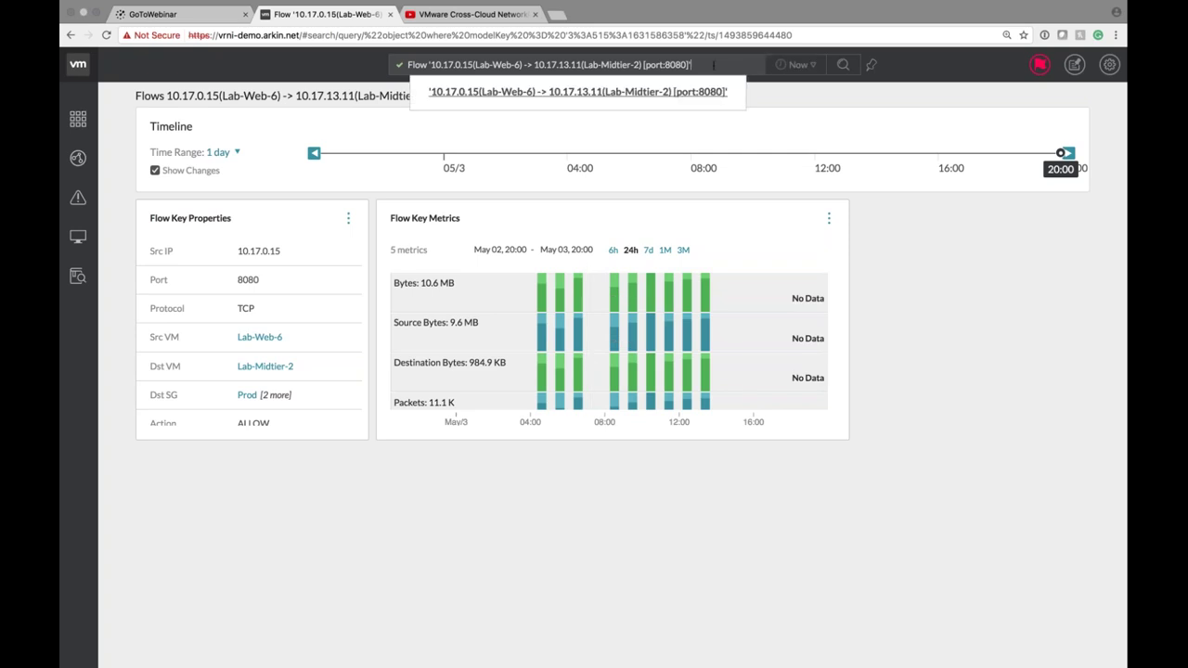
key(super+a)
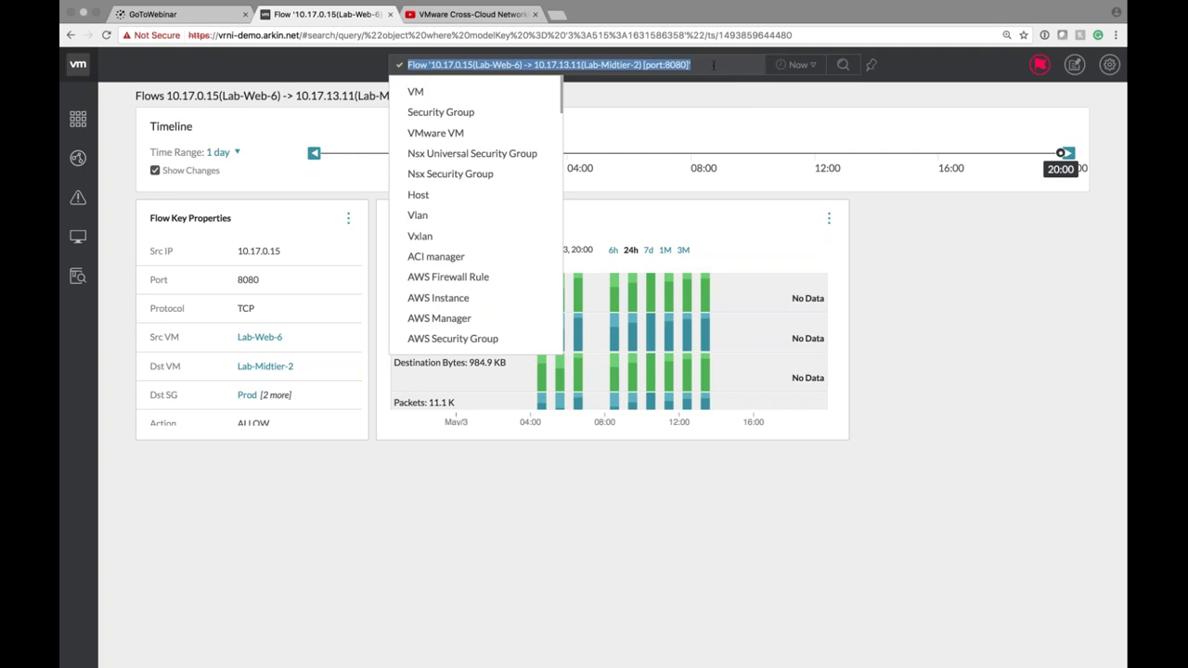
text(pla)
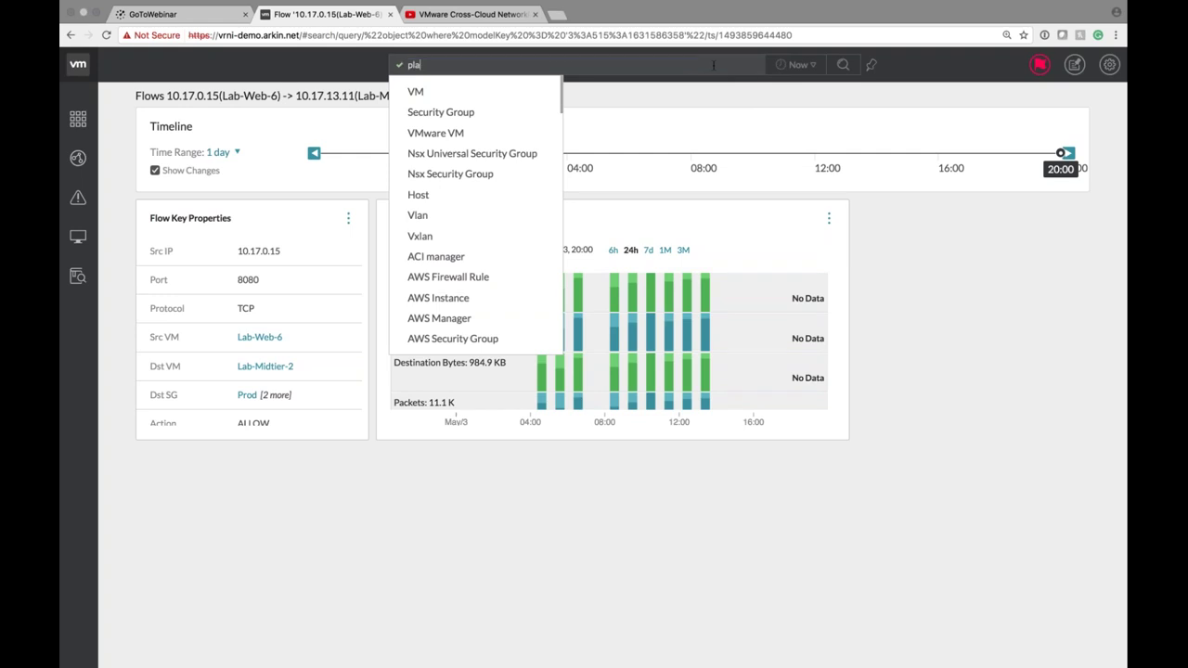
text(n security)
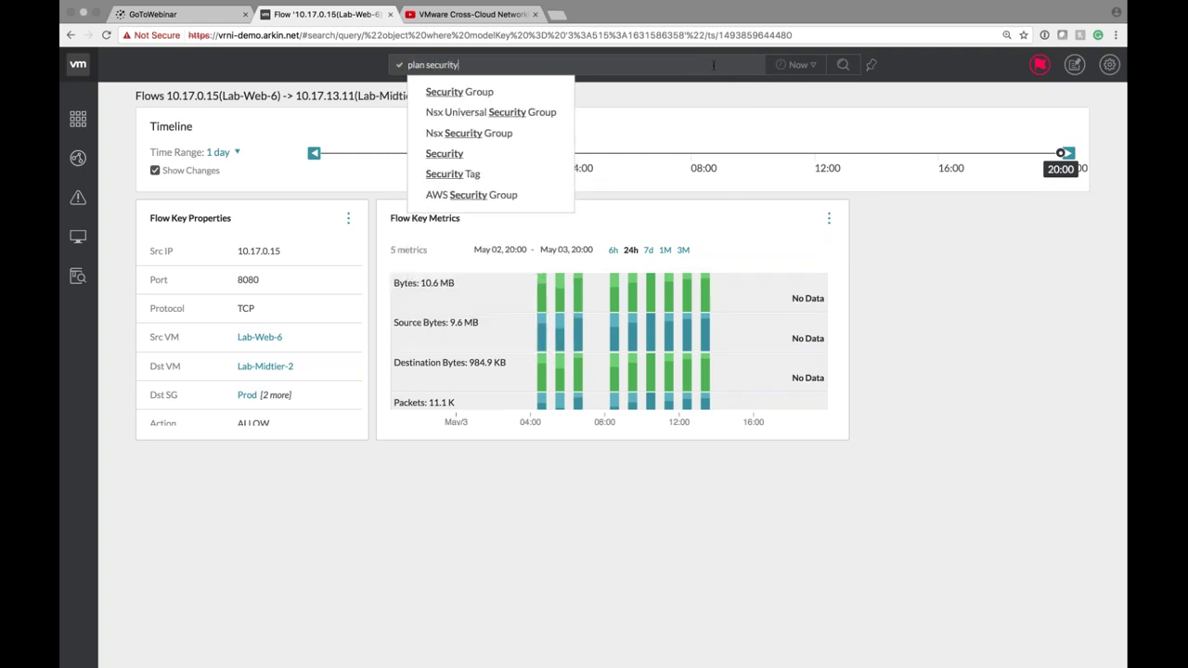
key(Return)
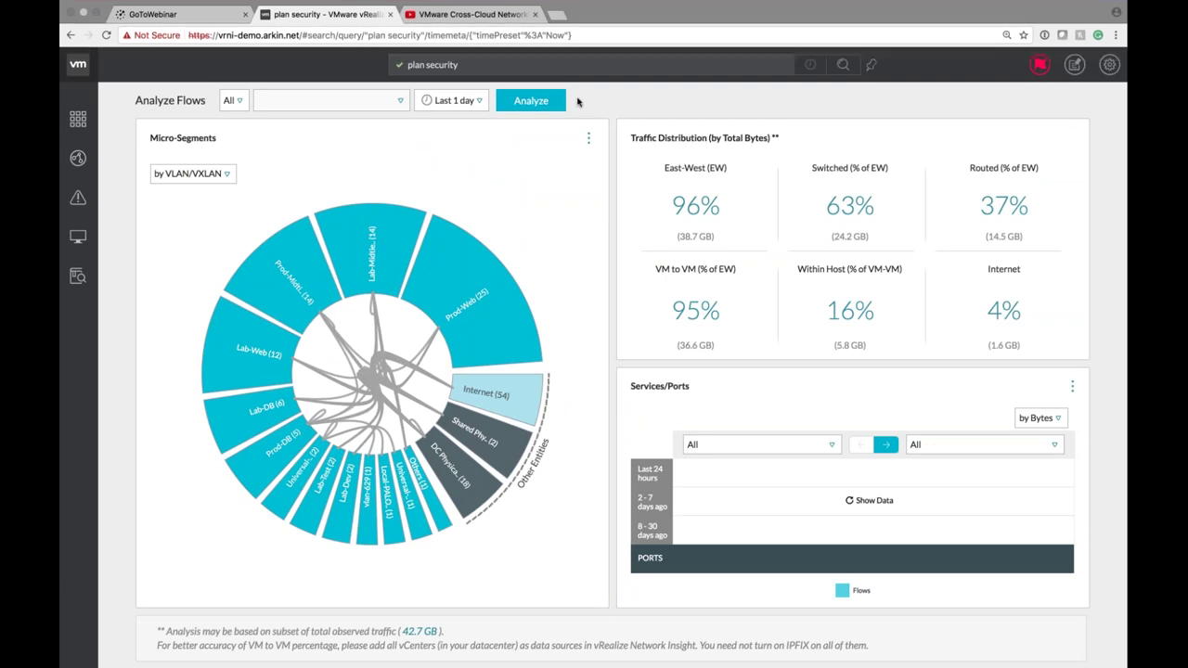
click(228, 177)
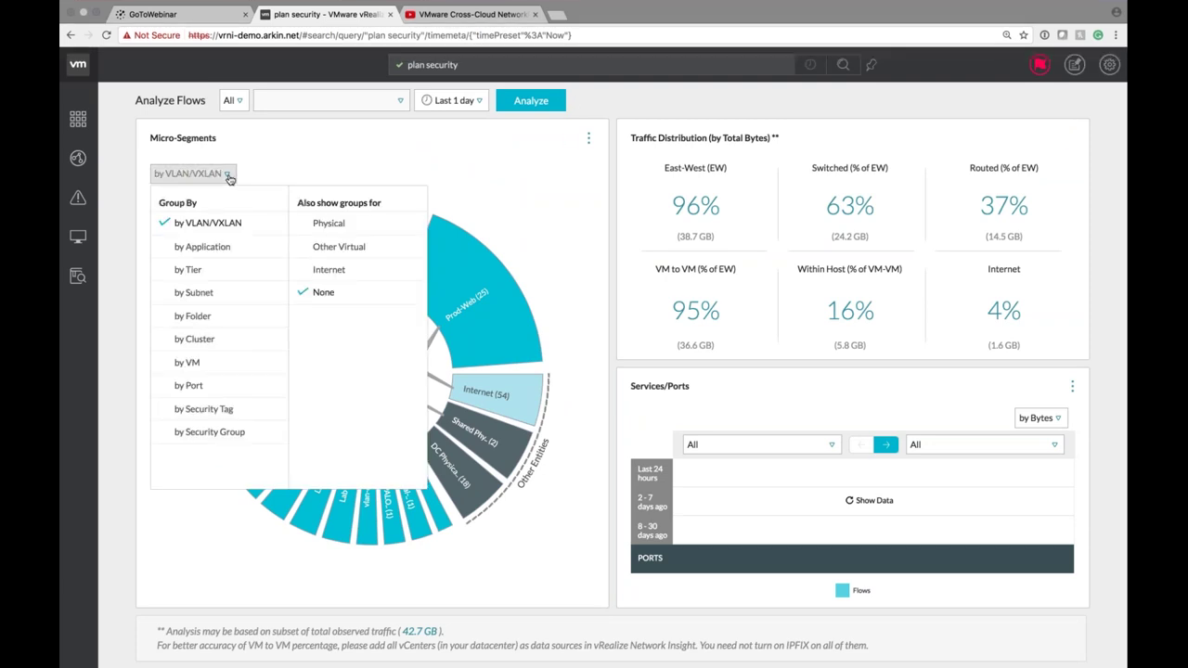
click(228, 176)
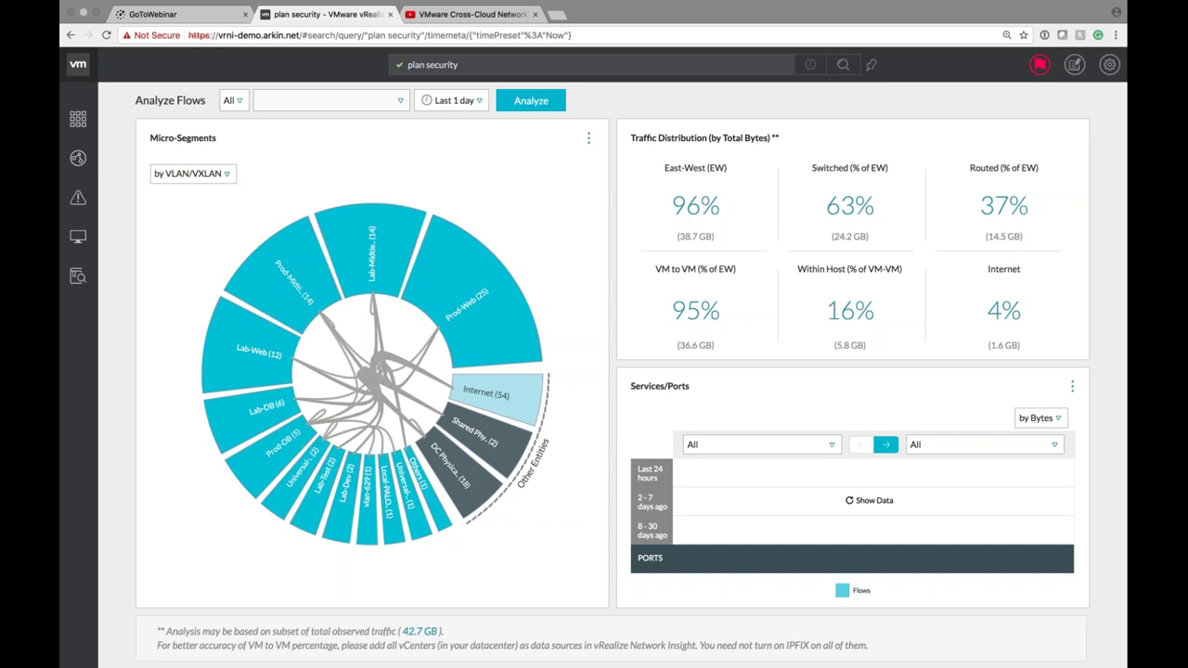
Review the Group By choices for the micro-segments again and close the list without changing the grouping.
mouse_move(469, 218)
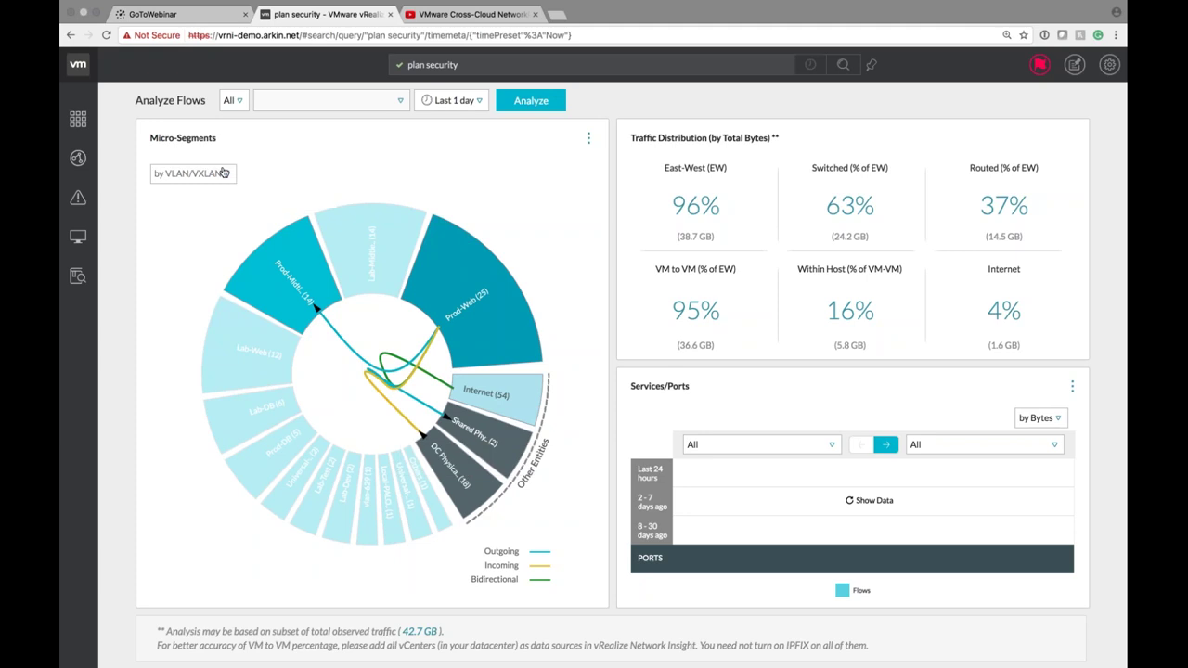
click(192, 174)
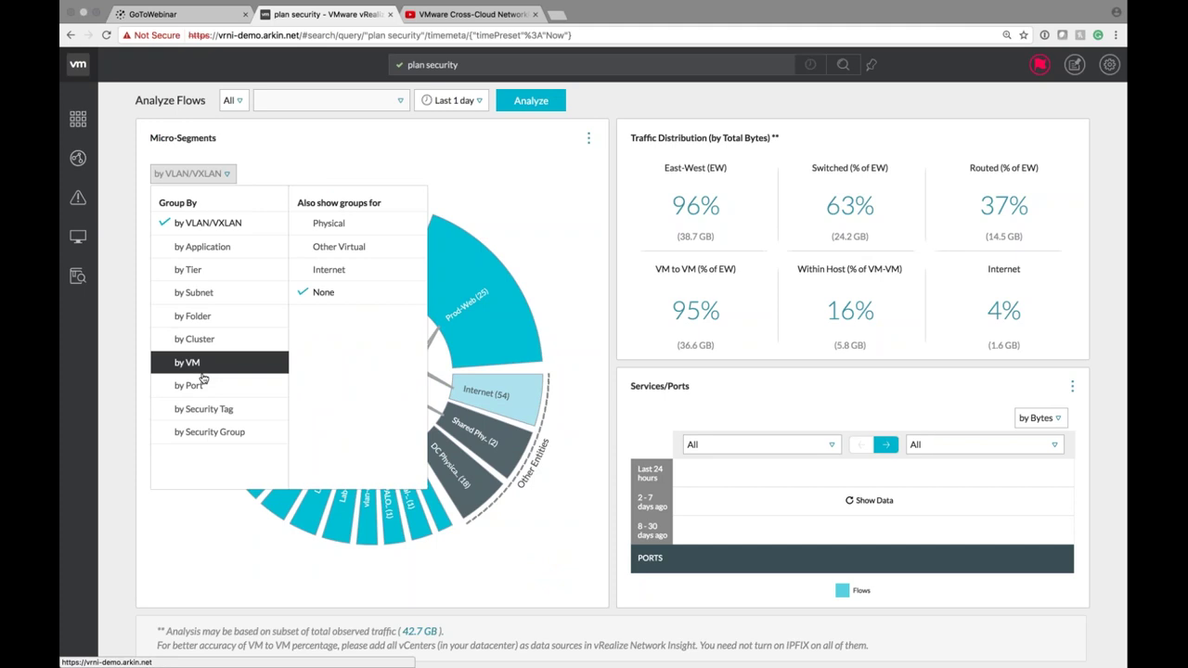
click(552, 198)
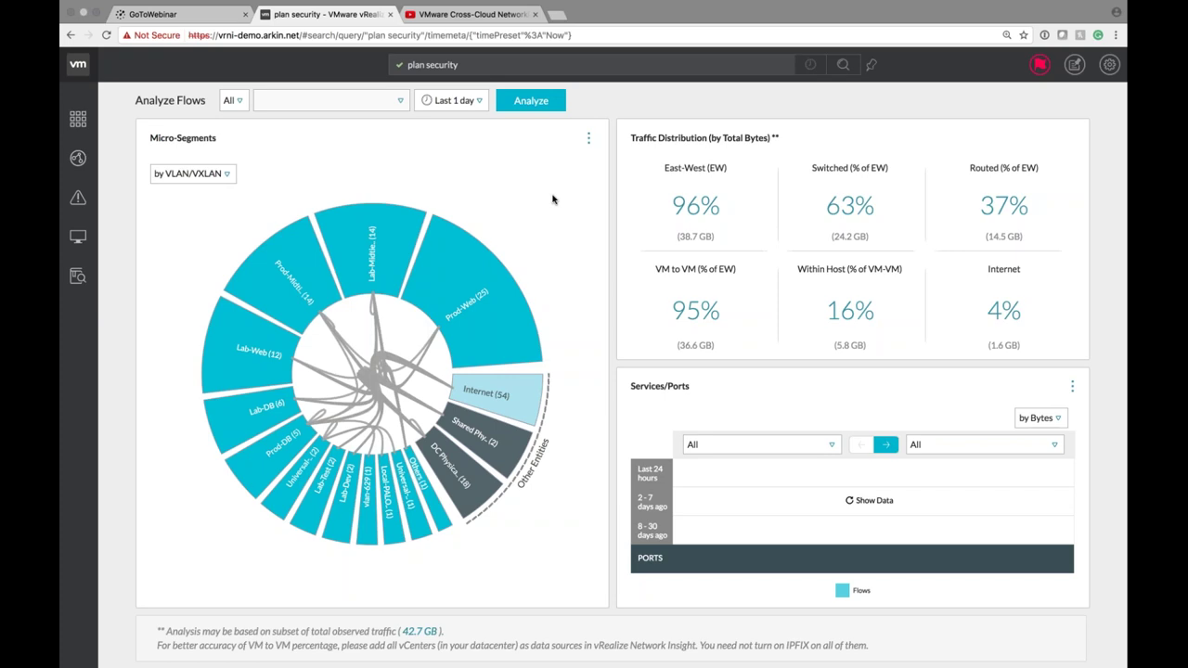
Search for "application" and open the Prod-App application definition.
click(528, 66)
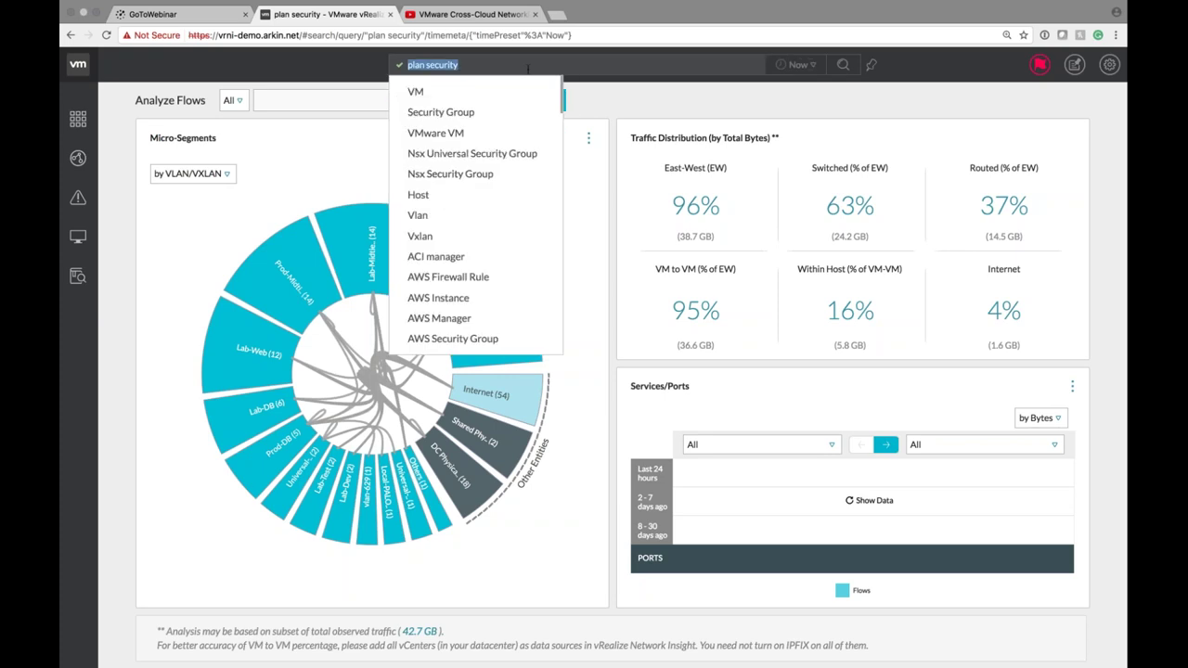
text(application)
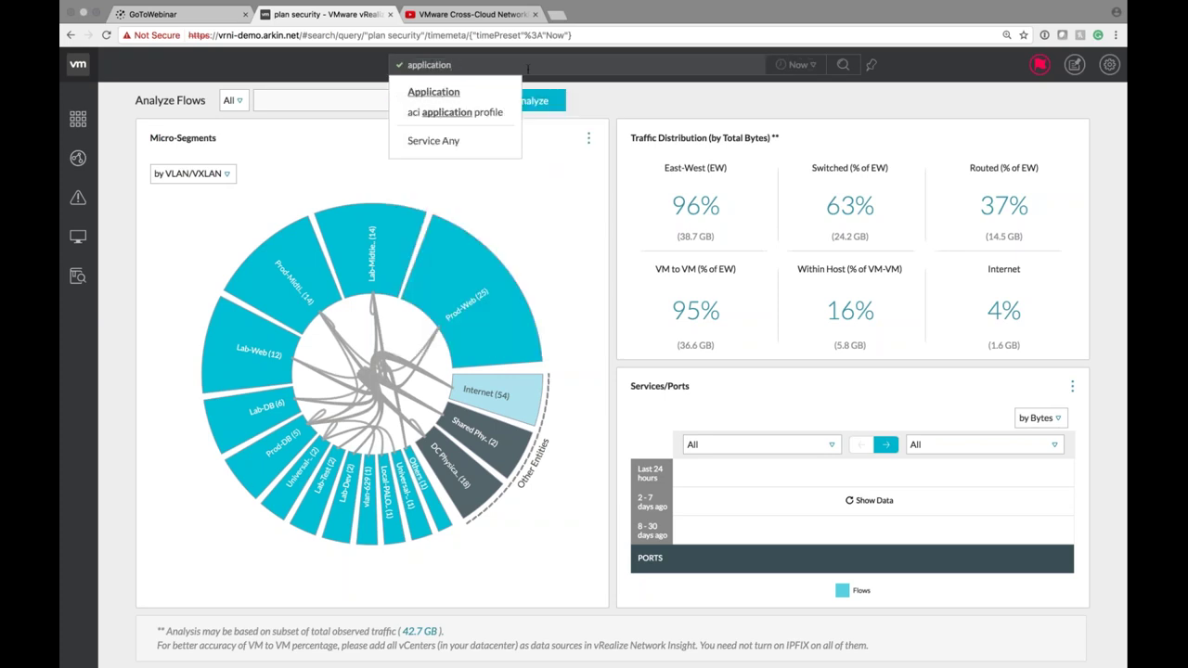
key(Return)
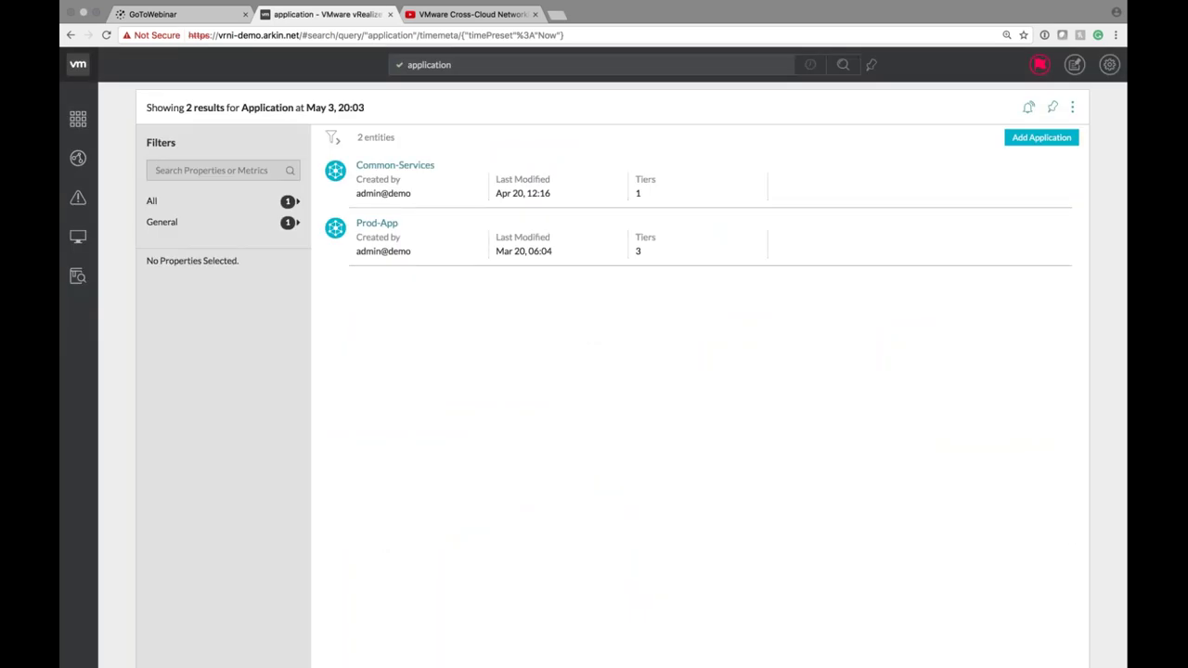
click(390, 224)
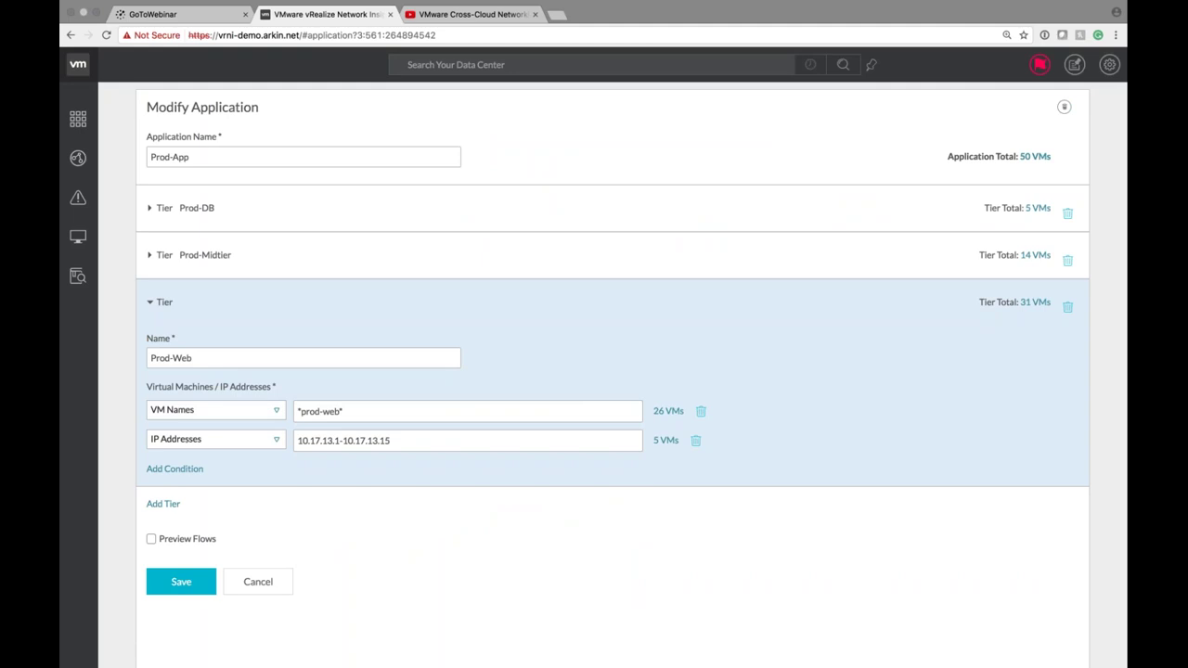
Expand the Prod-DB, Prod-Midtier and Prod-Web tiers of Prod-App in turn to review their membership conditions.
click(185, 208)
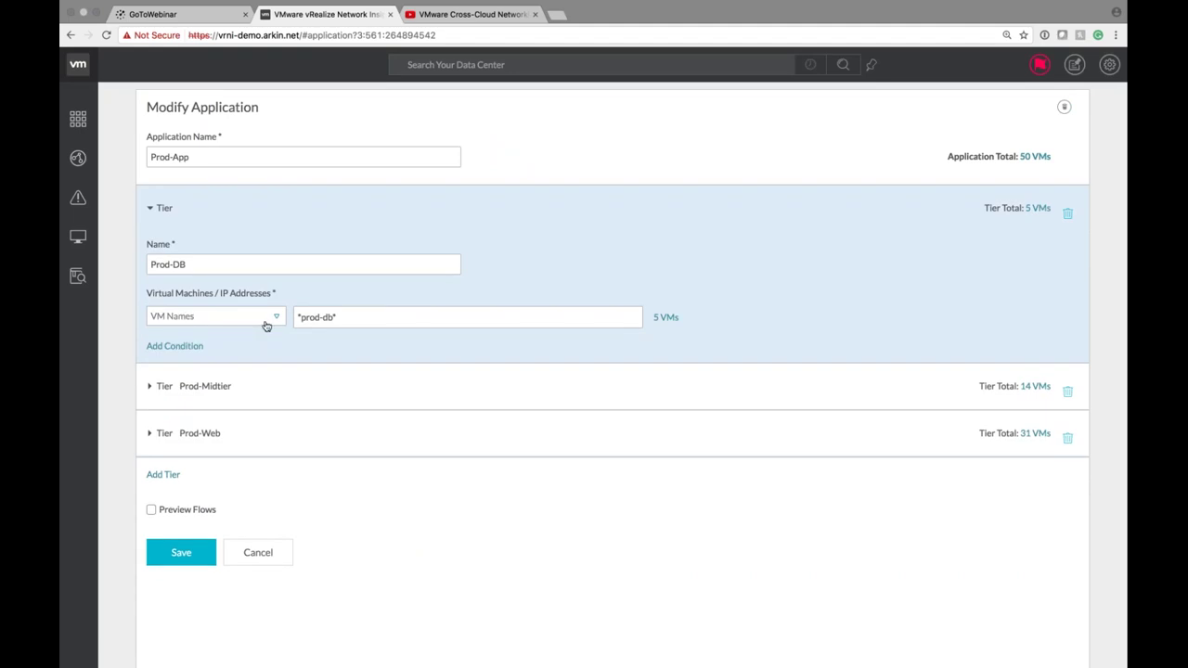
click(336, 317)
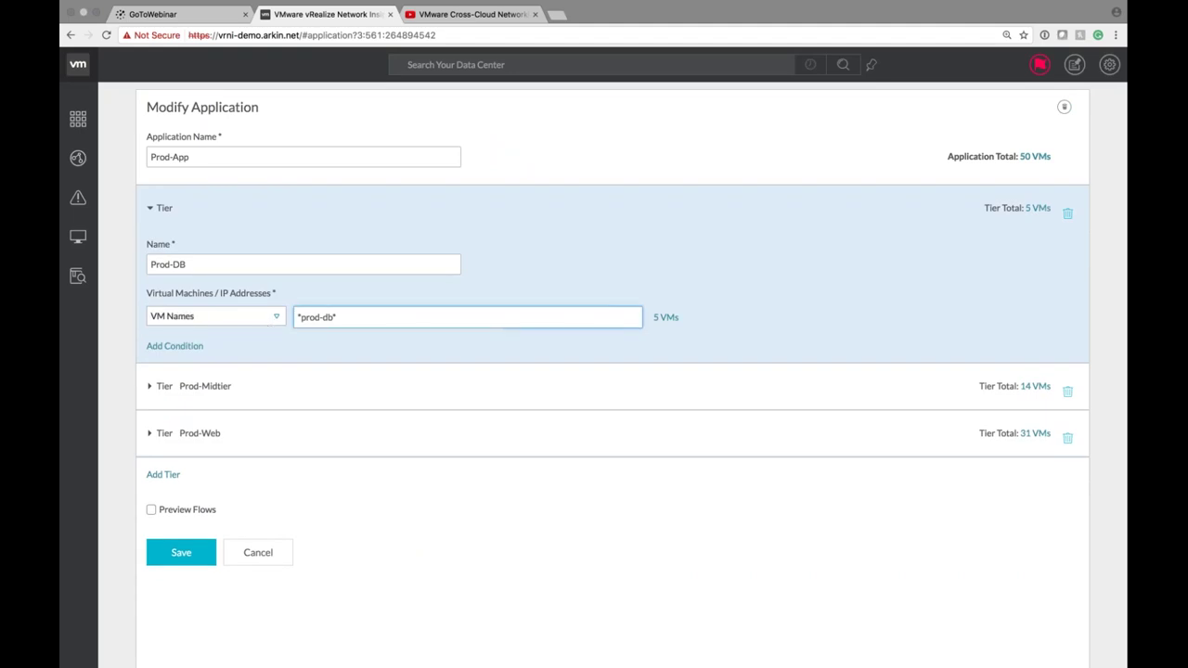
click(149, 210)
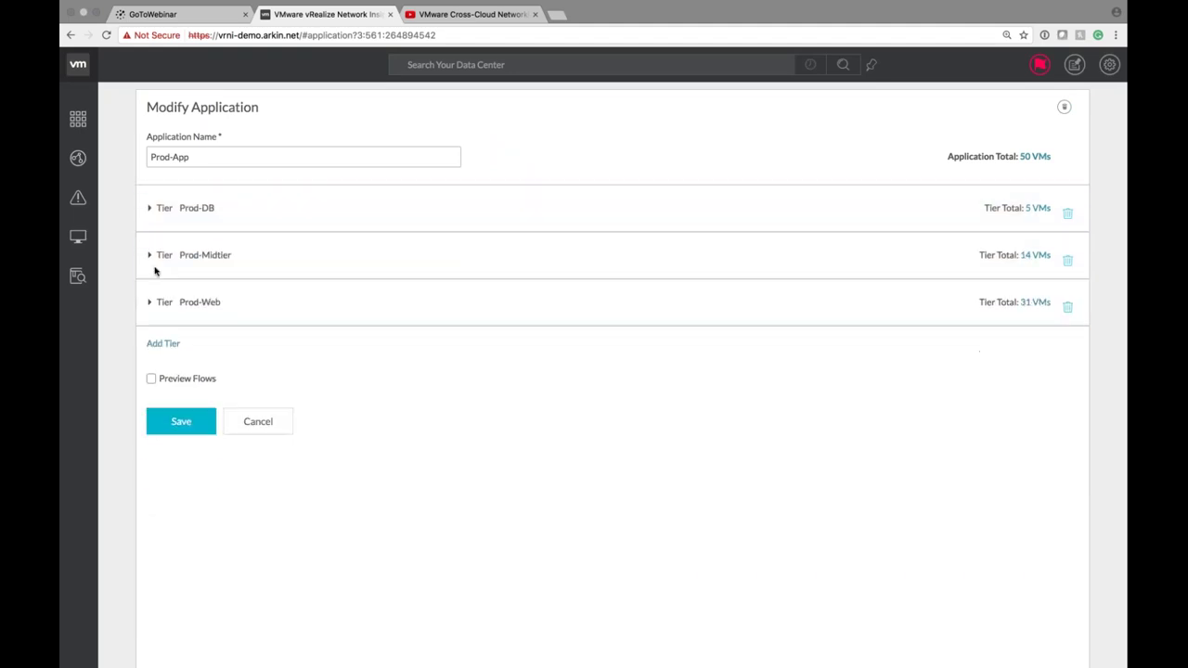
click(155, 267)
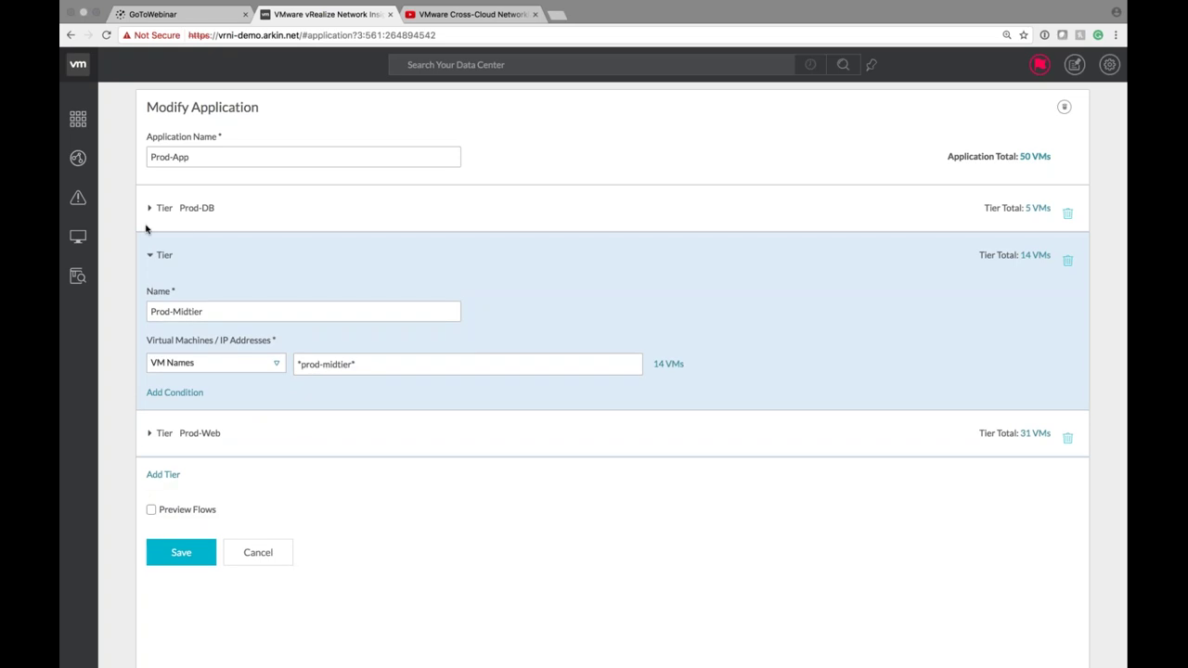
click(148, 252)
click(155, 299)
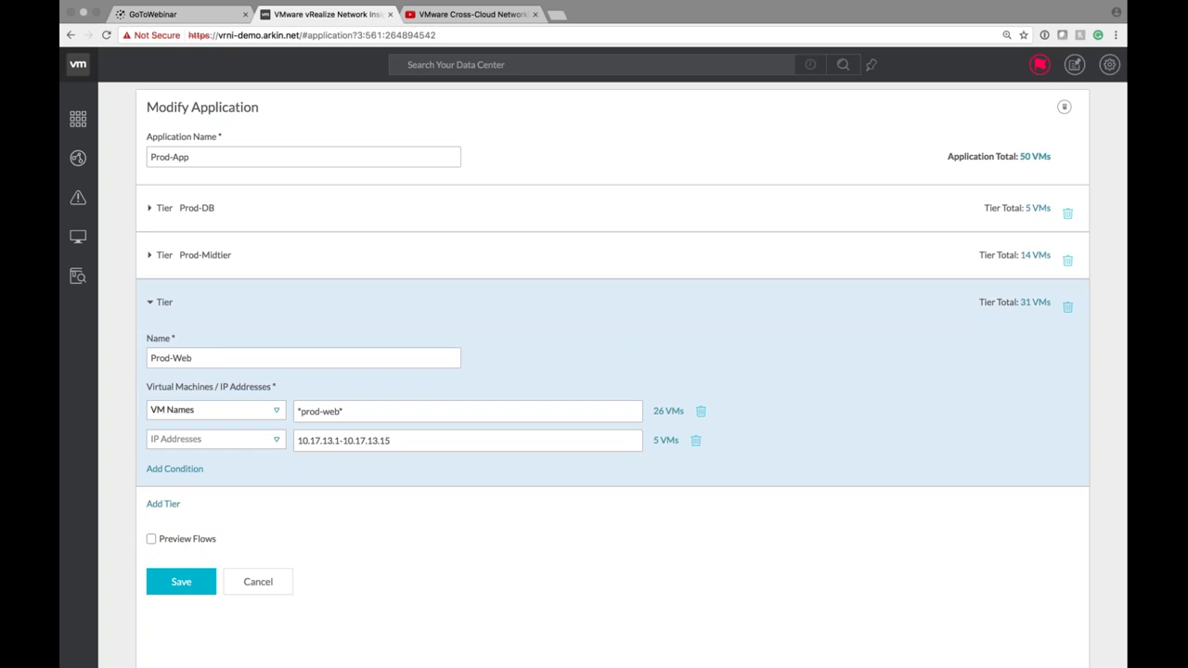
Add a Custom Search condition to the Prod-Web tier with the criterion "L2 Network".
click(203, 470)
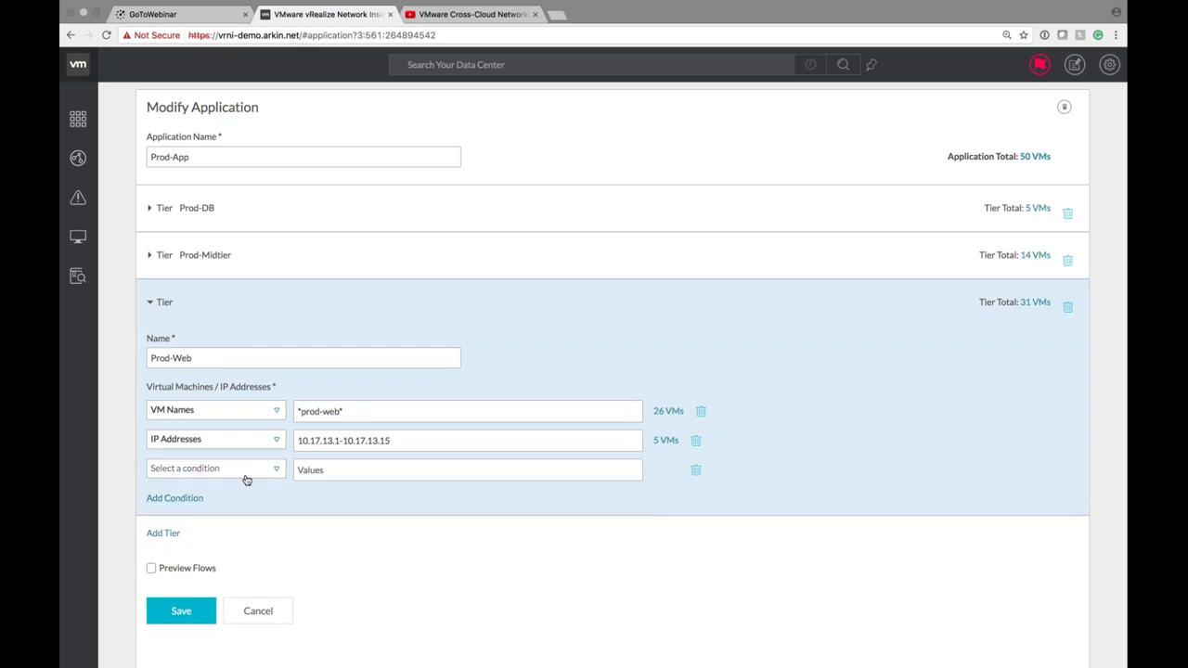
click(249, 472)
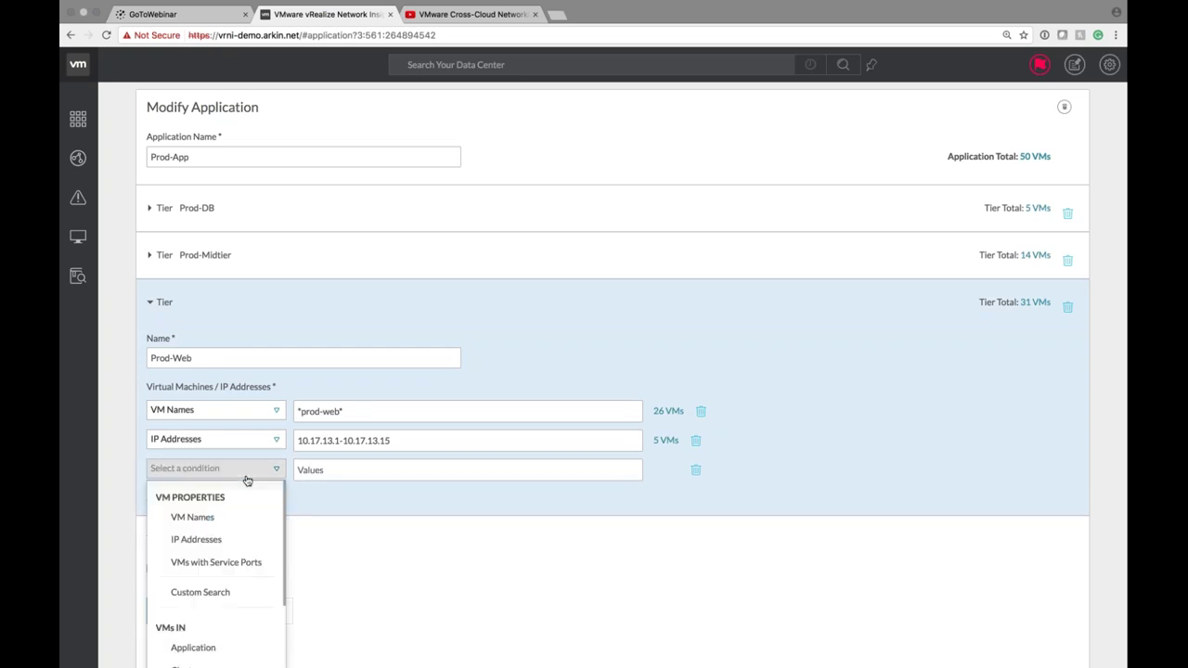
scroll(247, 479, down, 2)
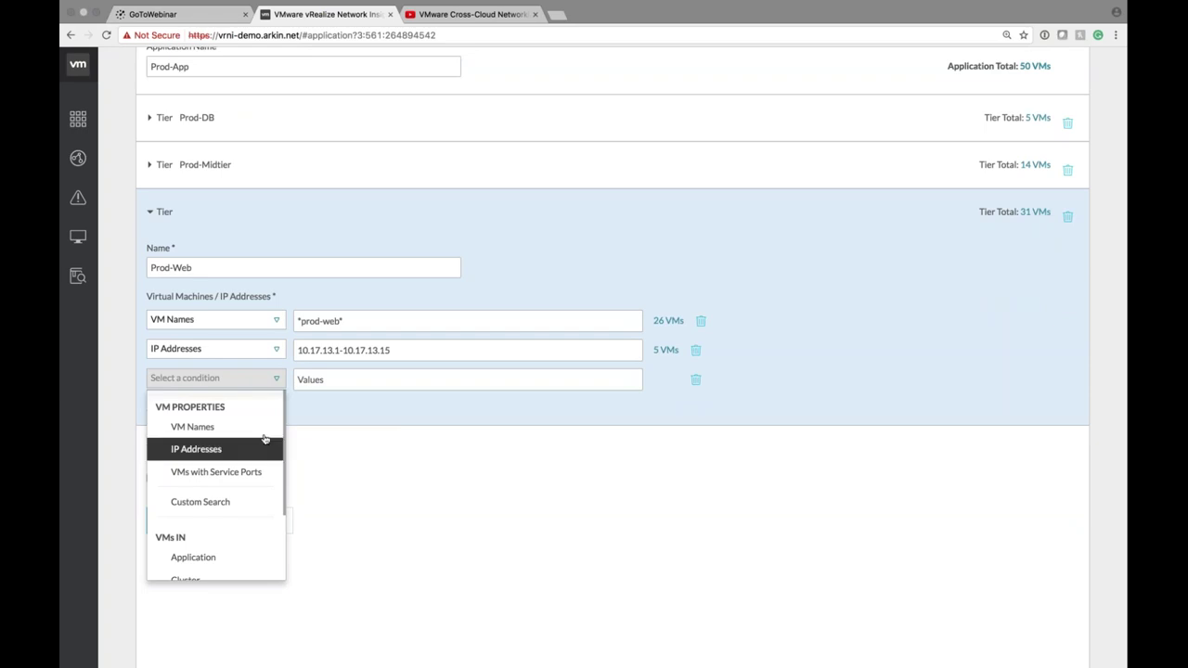
click(231, 501)
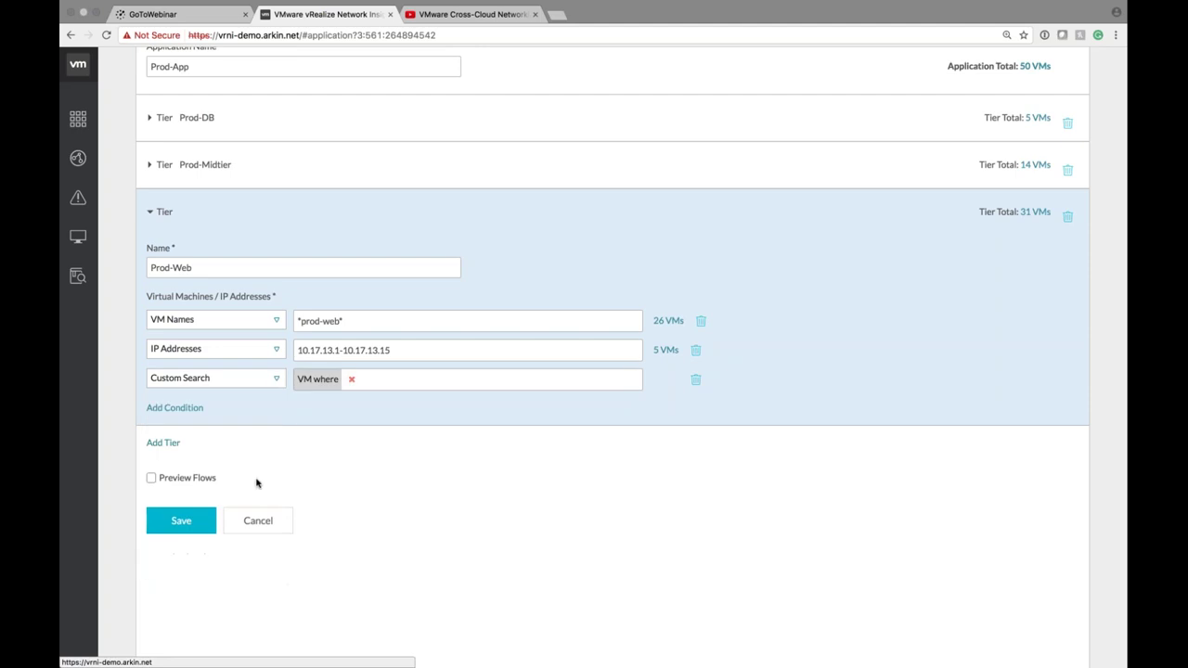
click(385, 378)
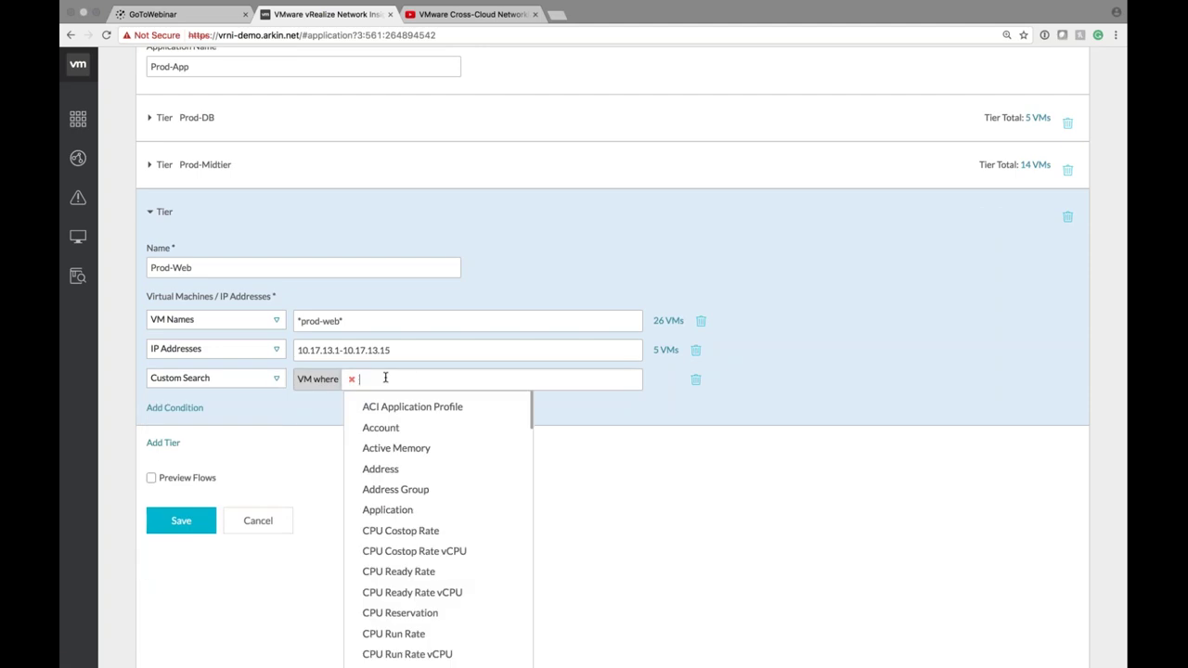
text(l2)
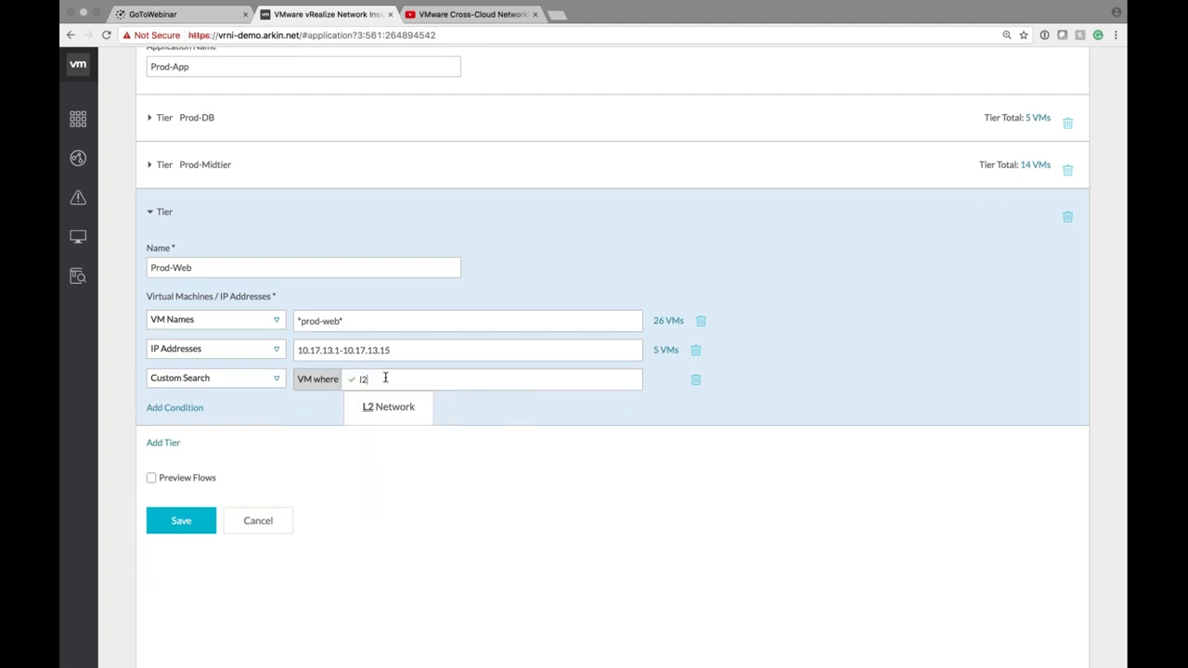
key(Return)
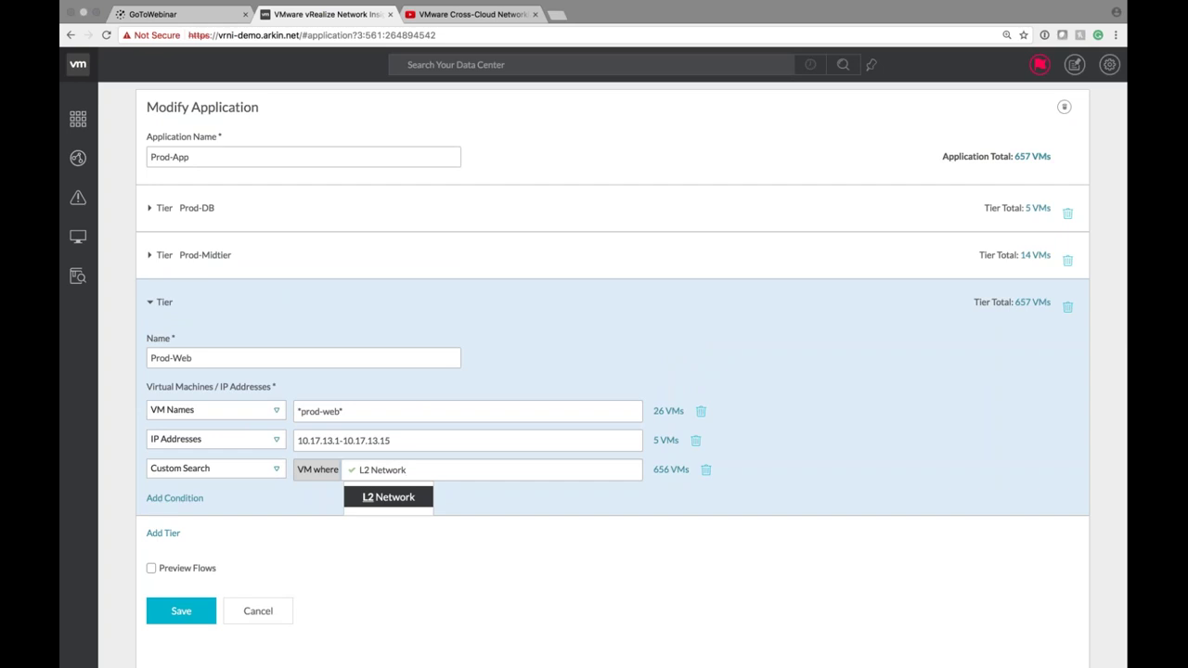
key(Escape)
Remove the Custom Search condition from the Prod-Web tier and collapse the tier.
click(706, 470)
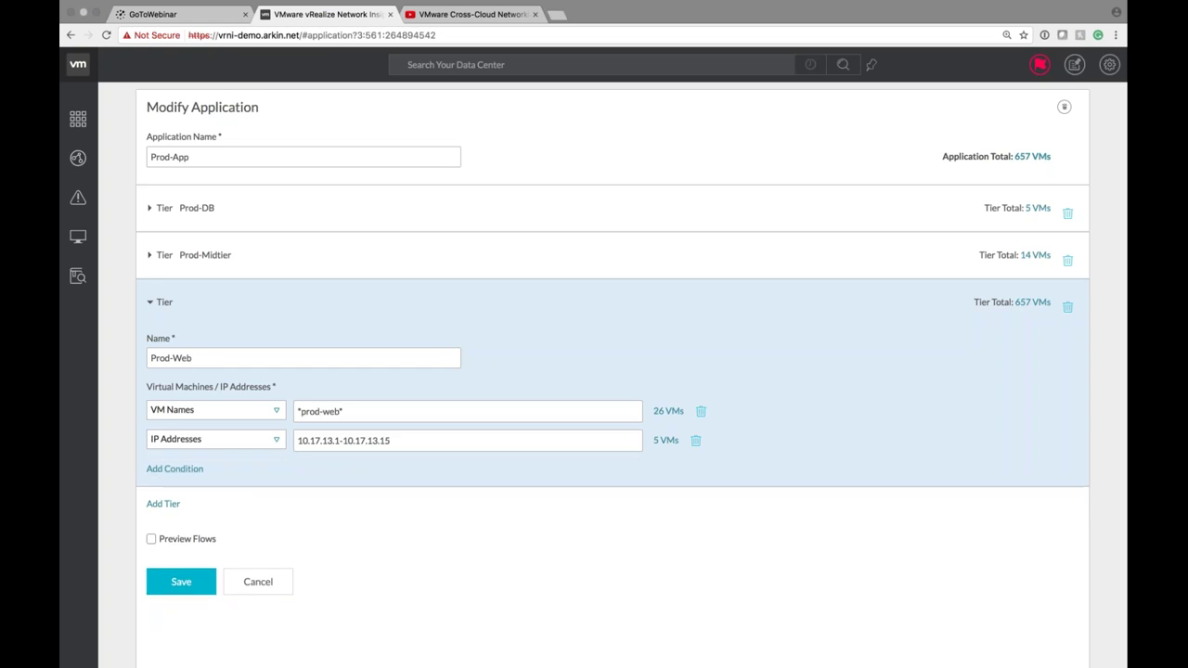
click(158, 302)
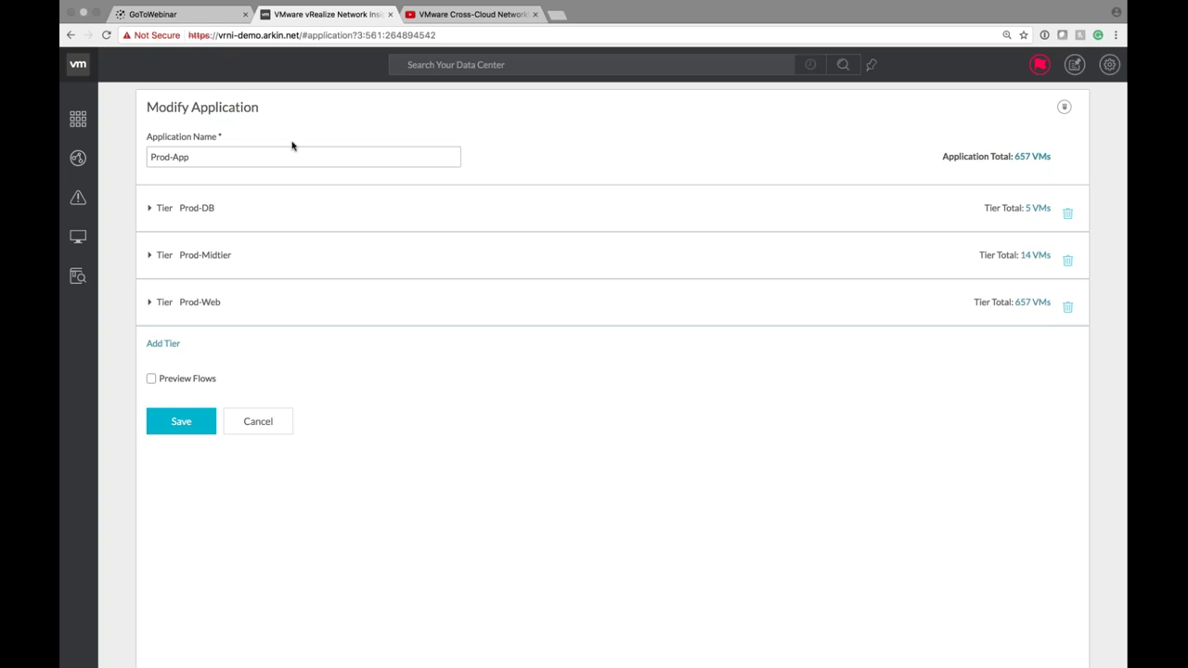
Search for "plan Security" to return to the flow analysis page.
mouse_move(80, 123)
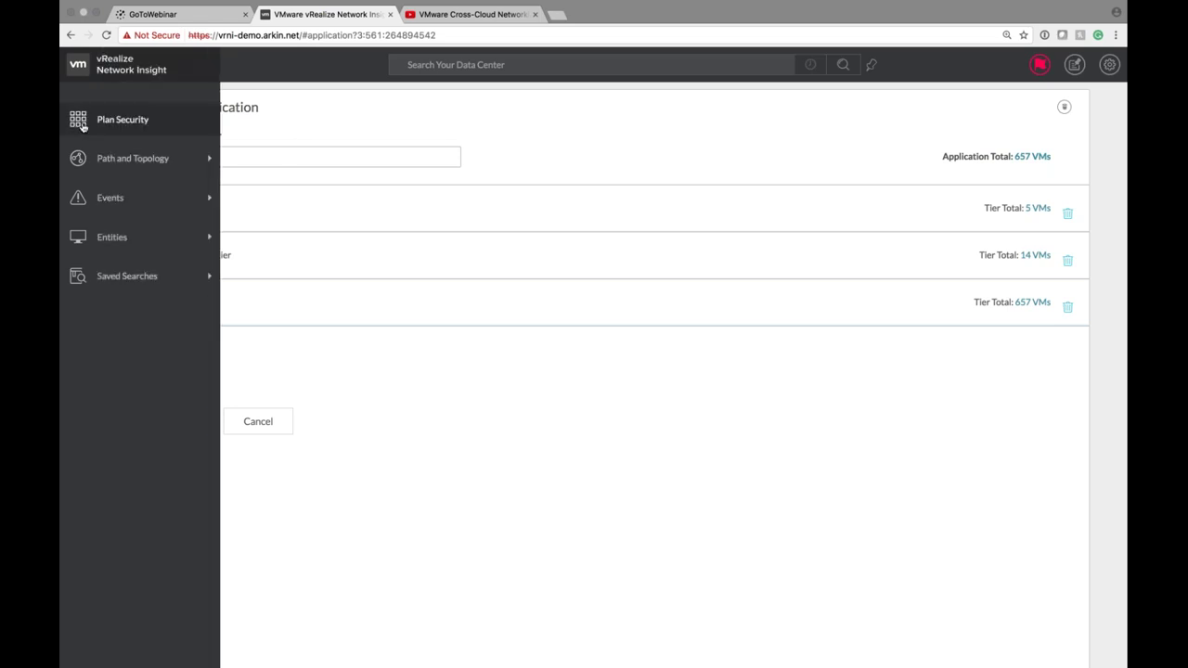
click(454, 64)
text(p)
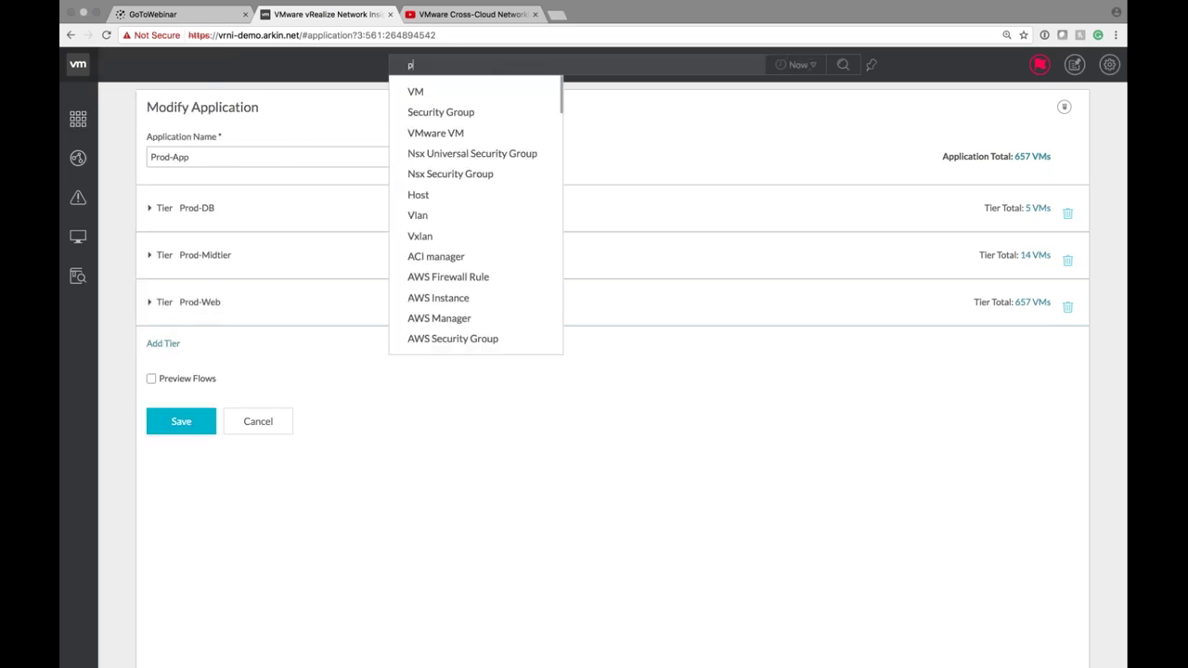
text(lan se)
key(Down)
key(Down)
key(Down)
key(Down)
key(Return)
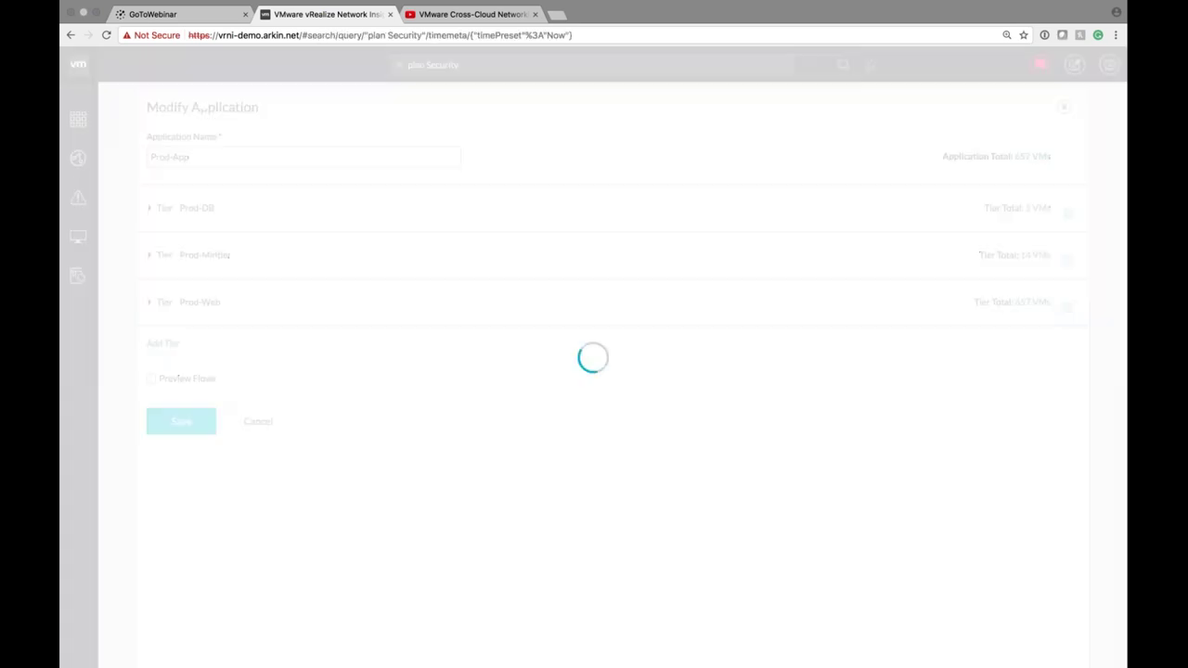
Analyze the flows of the application Prod-App over the last 1 day.
click(241, 102)
click(262, 170)
click(395, 107)
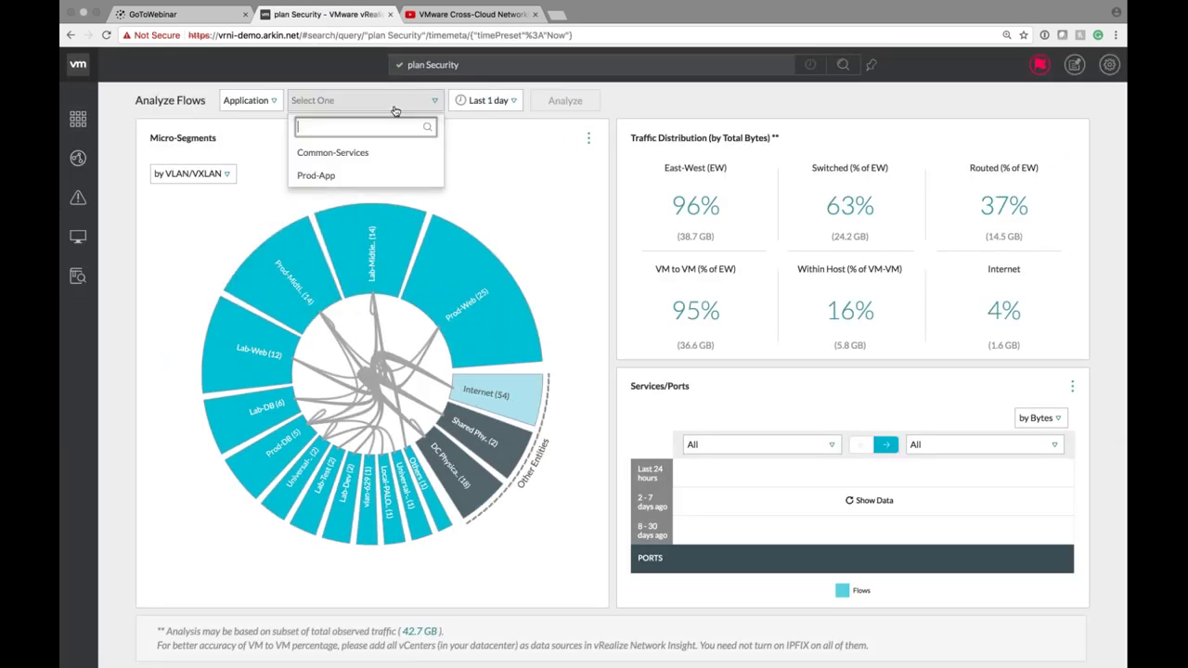
click(316, 175)
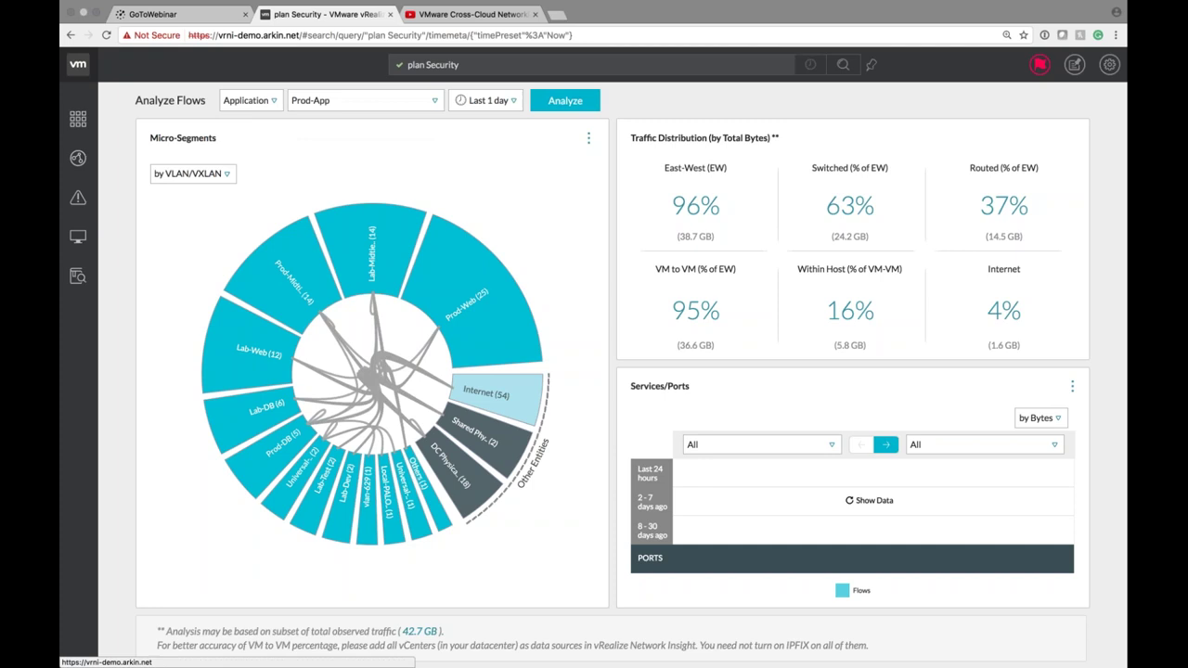
click(498, 104)
click(413, 195)
click(414, 192)
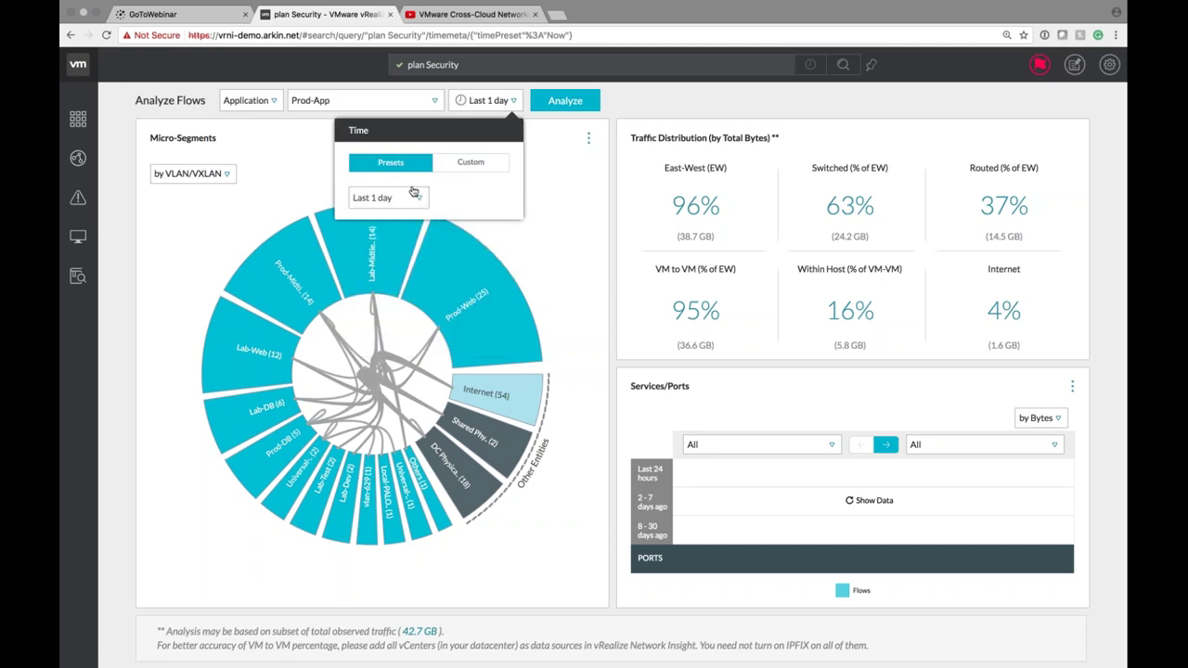
click(565, 100)
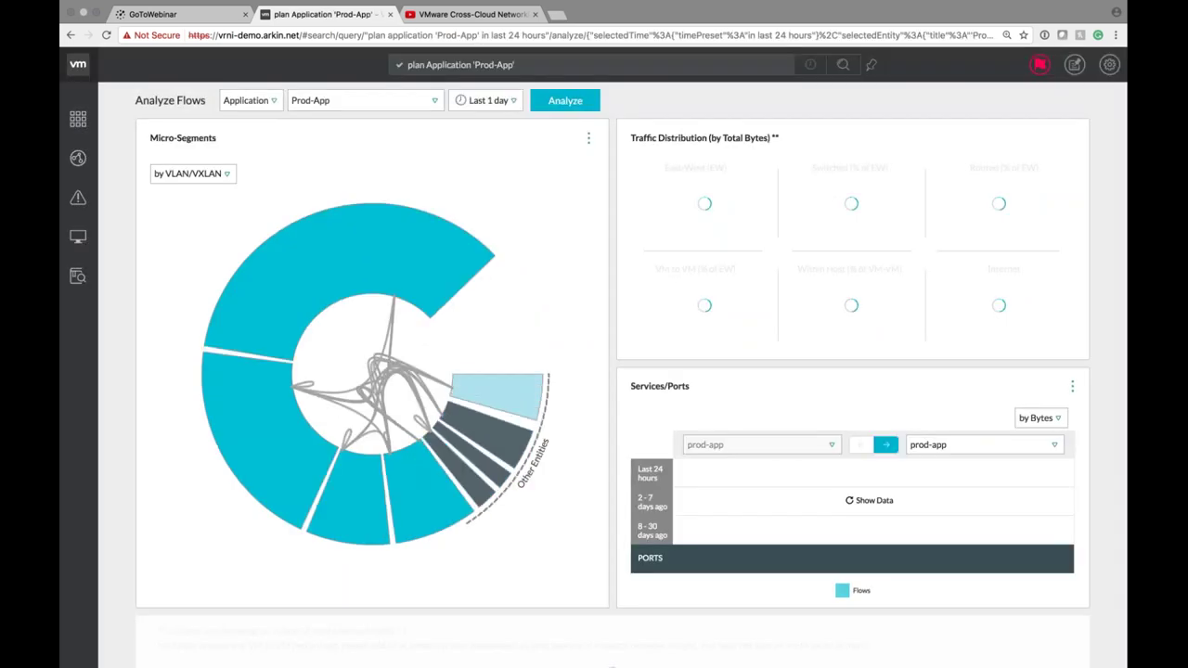
Group the micro-segments by Tier and review the traffic distribution figures for Prod-App.
click(213, 175)
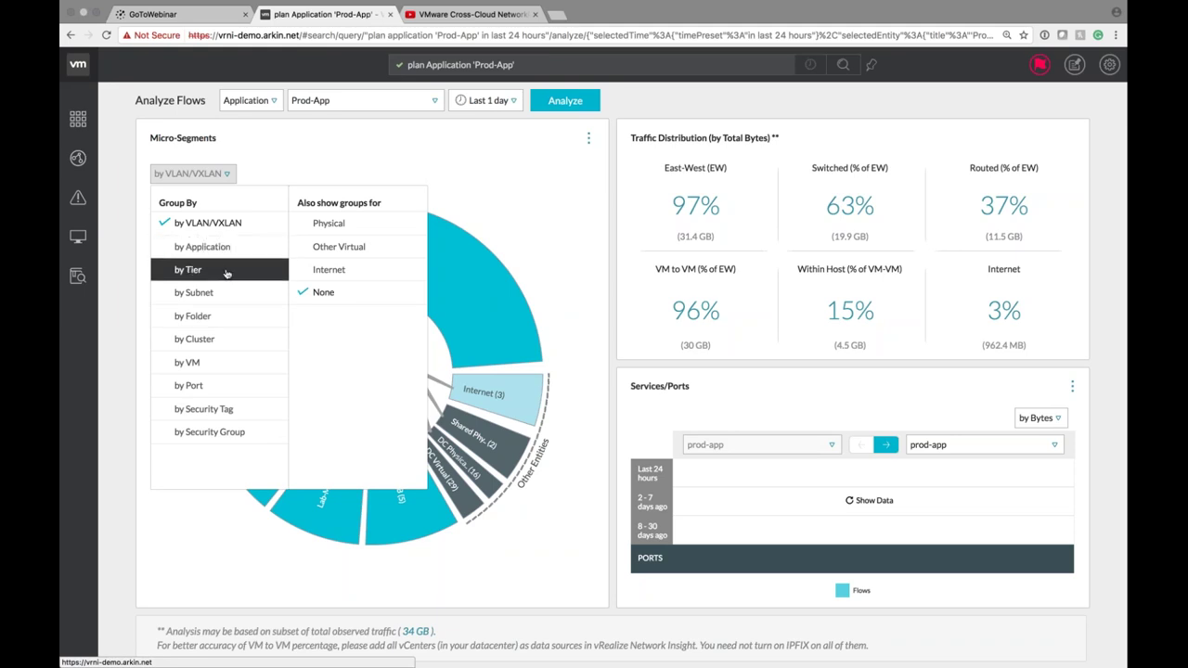
click(189, 269)
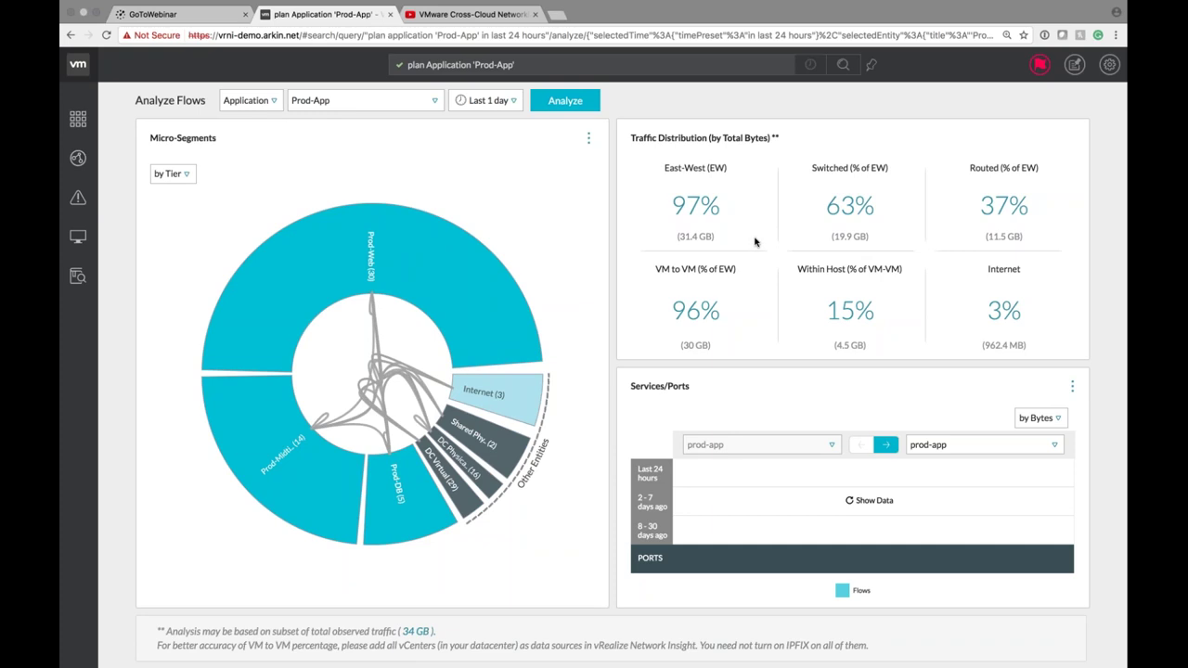
mouse_move(691, 216)
mouse_move(853, 213)
mouse_move(1006, 215)
mouse_move(838, 322)
Write the query "vm by net usage" in the search and dismiss its suggestions without running it.
click(459, 65)
text(vm by net)
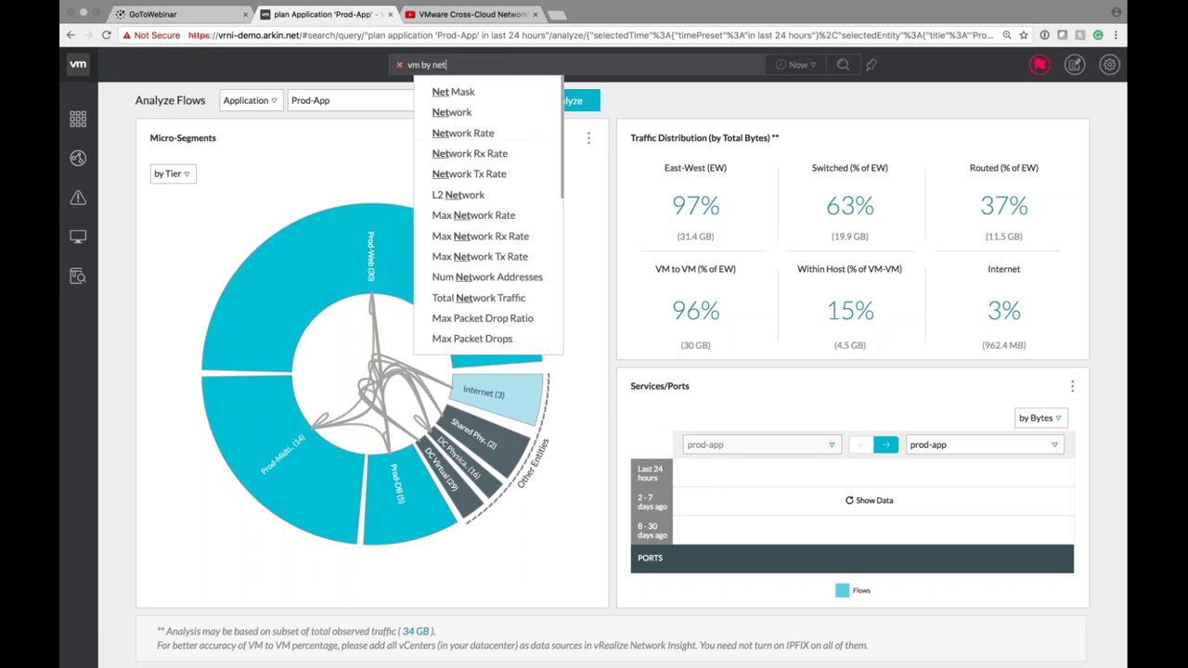
text( usage)
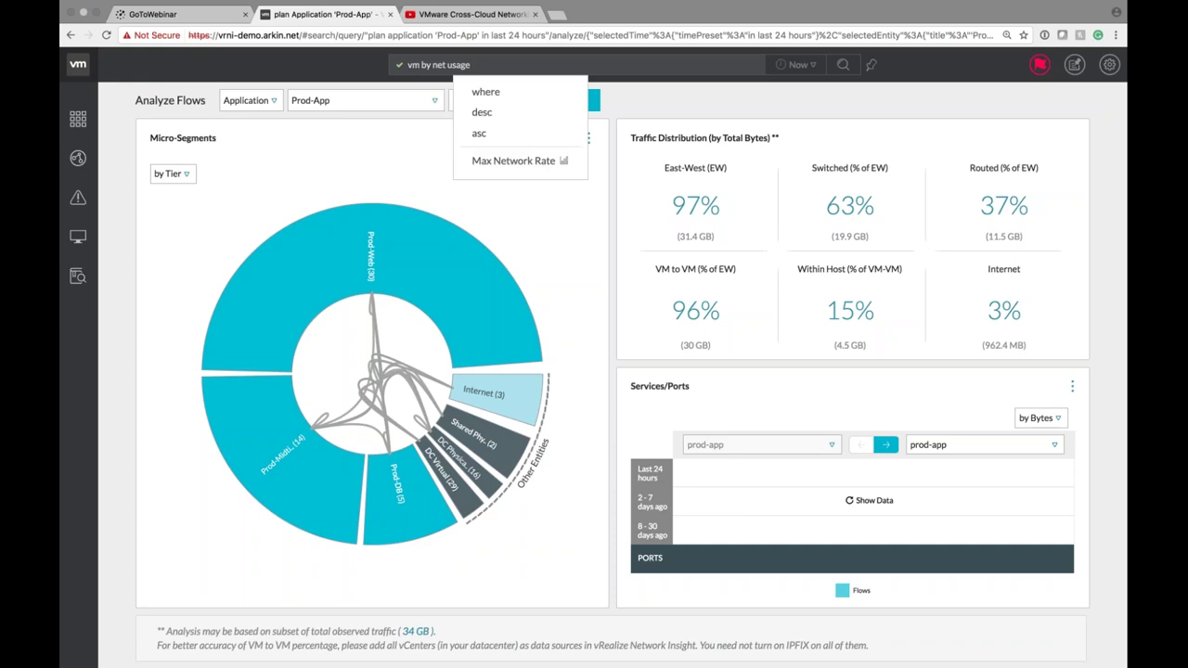
click(596, 233)
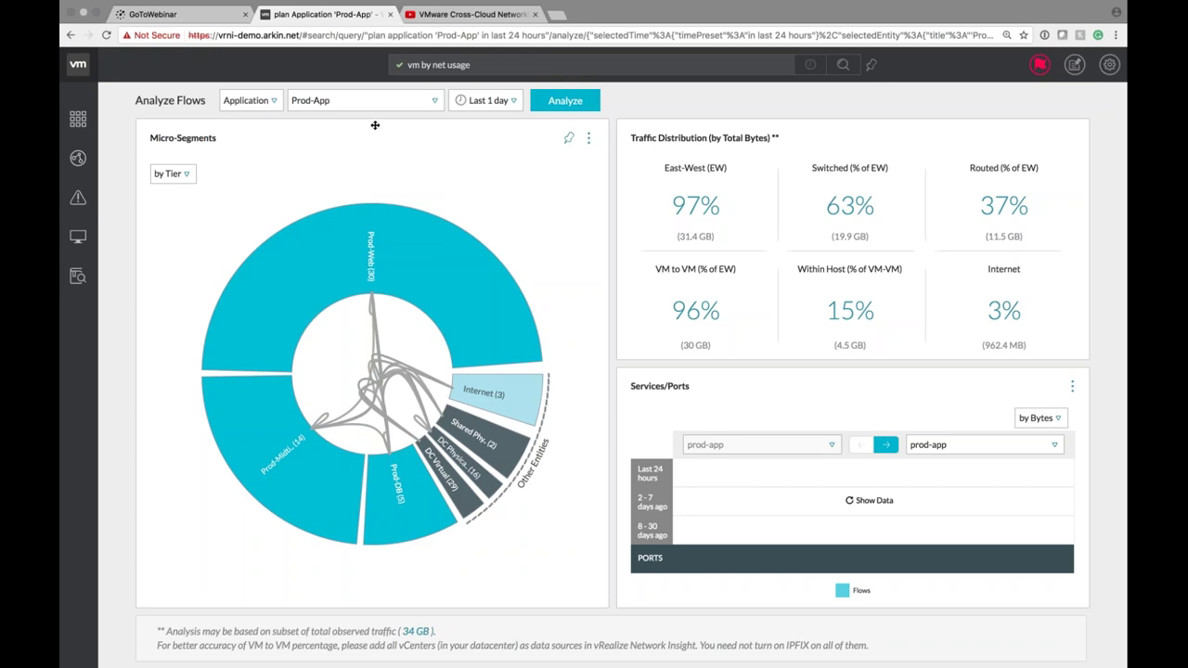
Keep the focus on the Prod-Web segment in the micro-segments chart to isolate its flows.
mouse_move(472, 295)
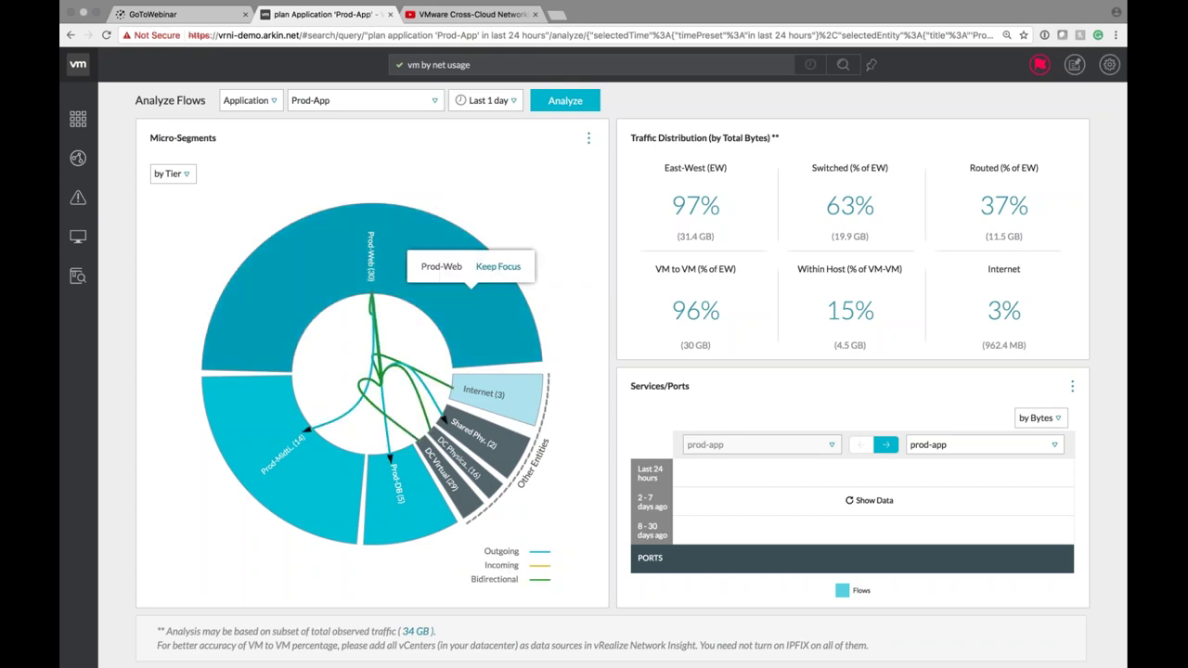
click(505, 273)
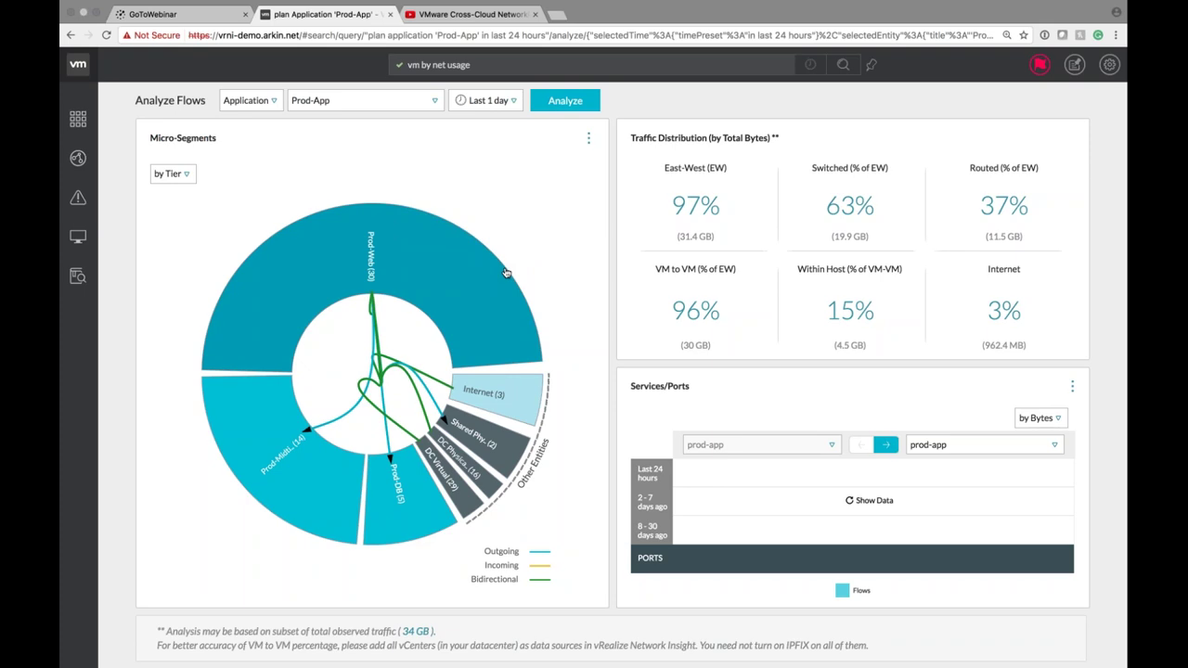
Inspect the flows from Prod-Web to Prod-Midtier in the micro-segments chart and close their details.
mouse_move(371, 277)
click(339, 409)
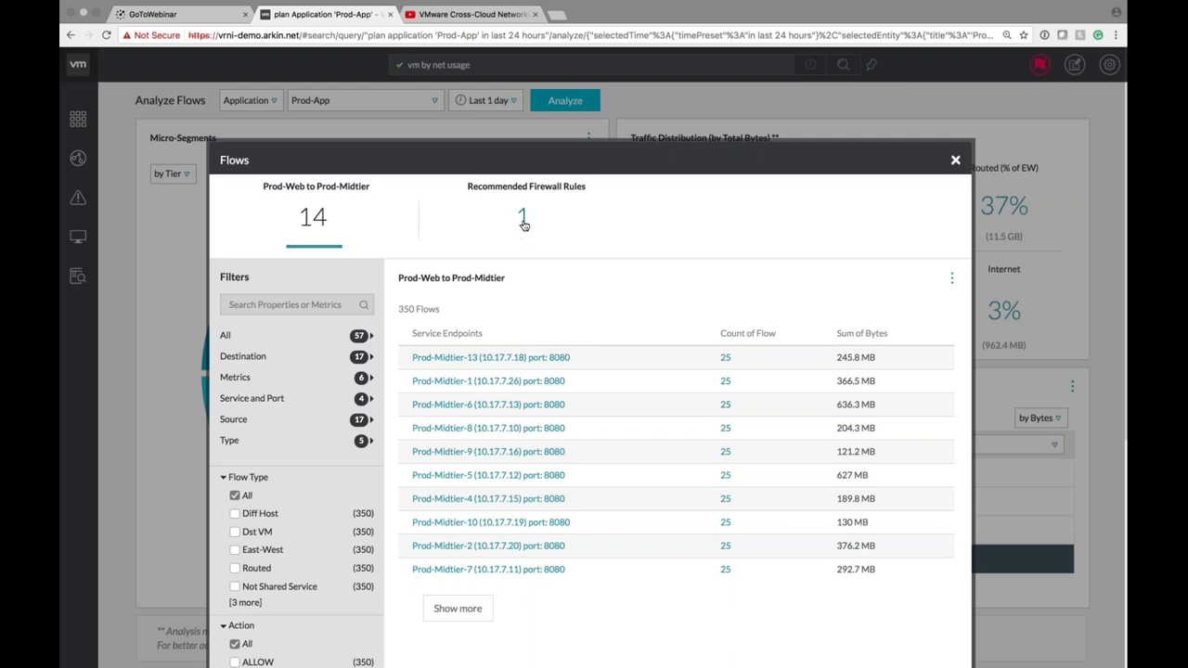
click(187, 244)
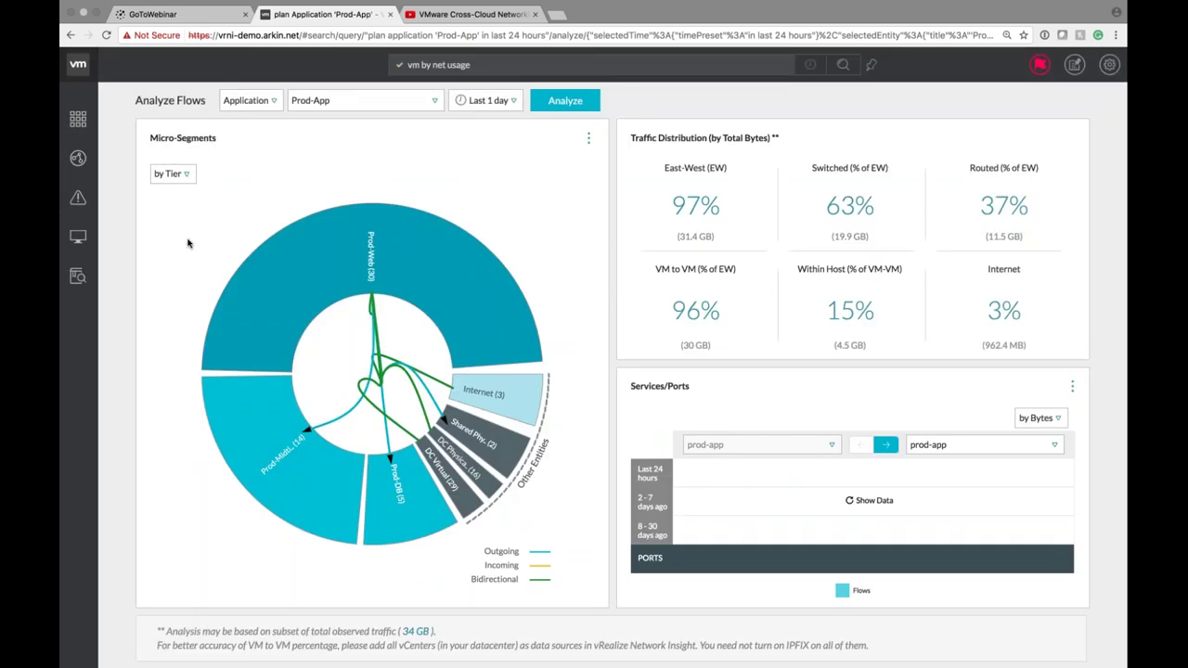
View the services and flows of the Prod-Web segment and review its recommended firewall rules.
mouse_move(458, 299)
mouse_move(461, 434)
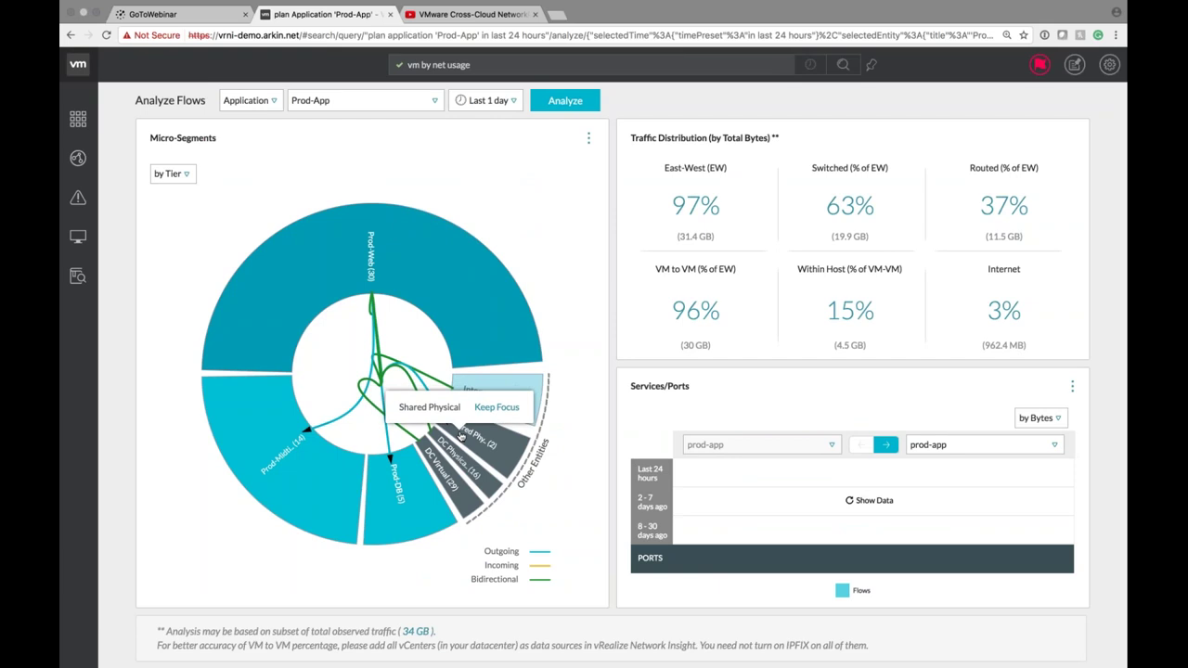
mouse_move(353, 469)
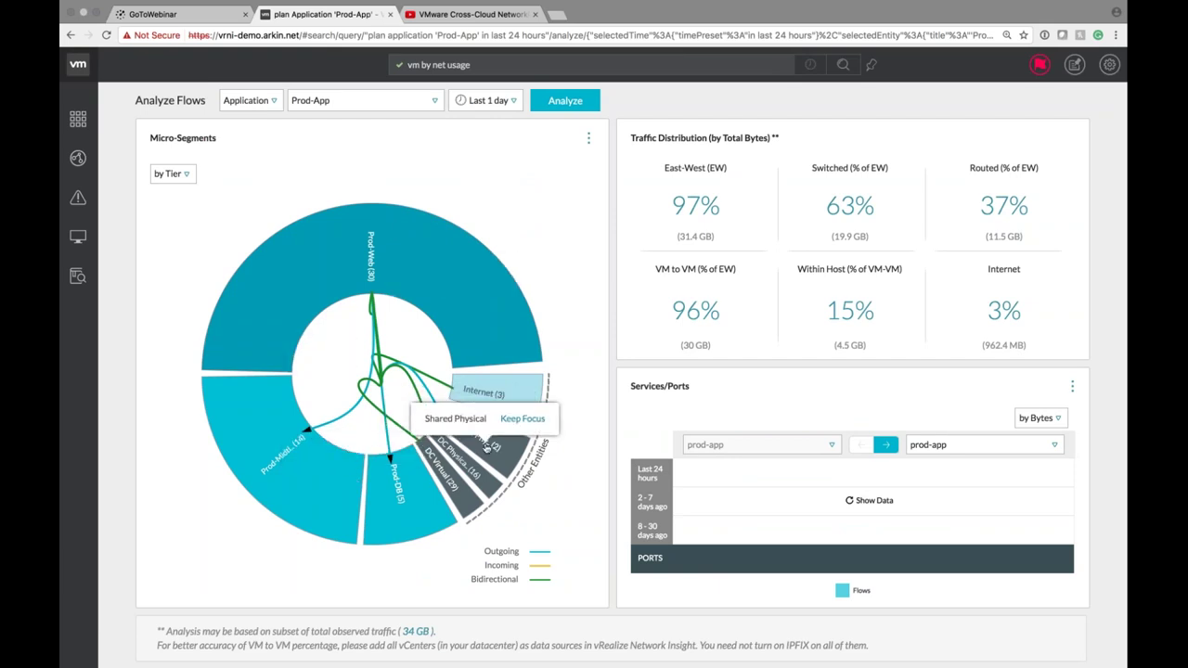
mouse_move(500, 395)
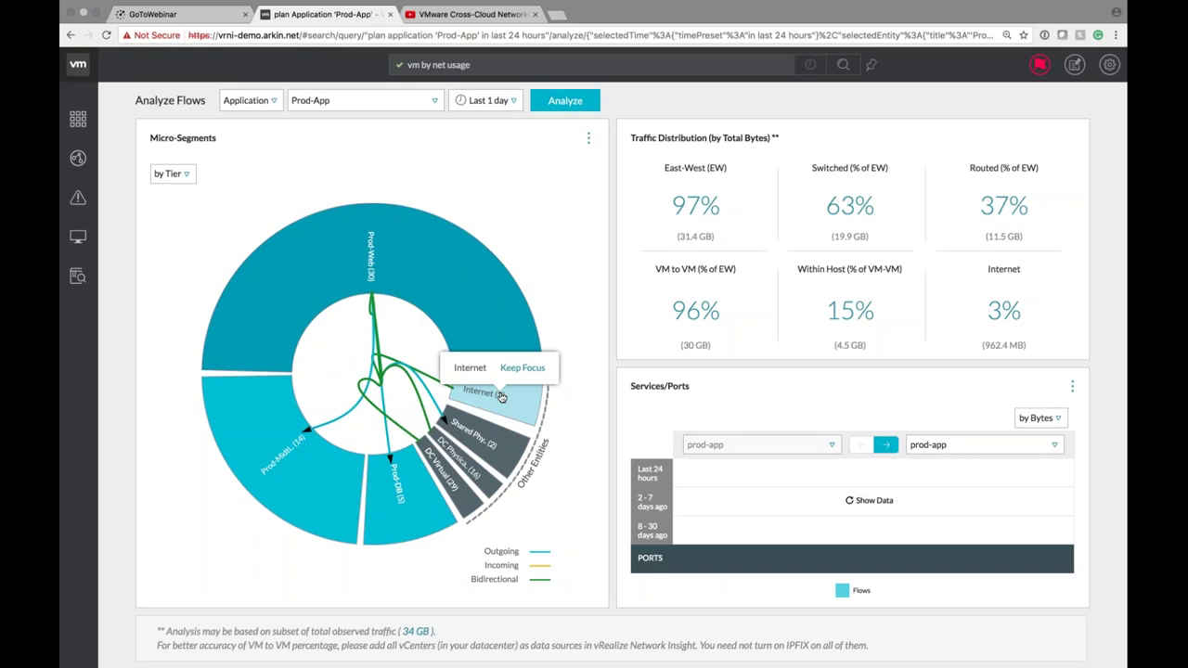
mouse_move(461, 469)
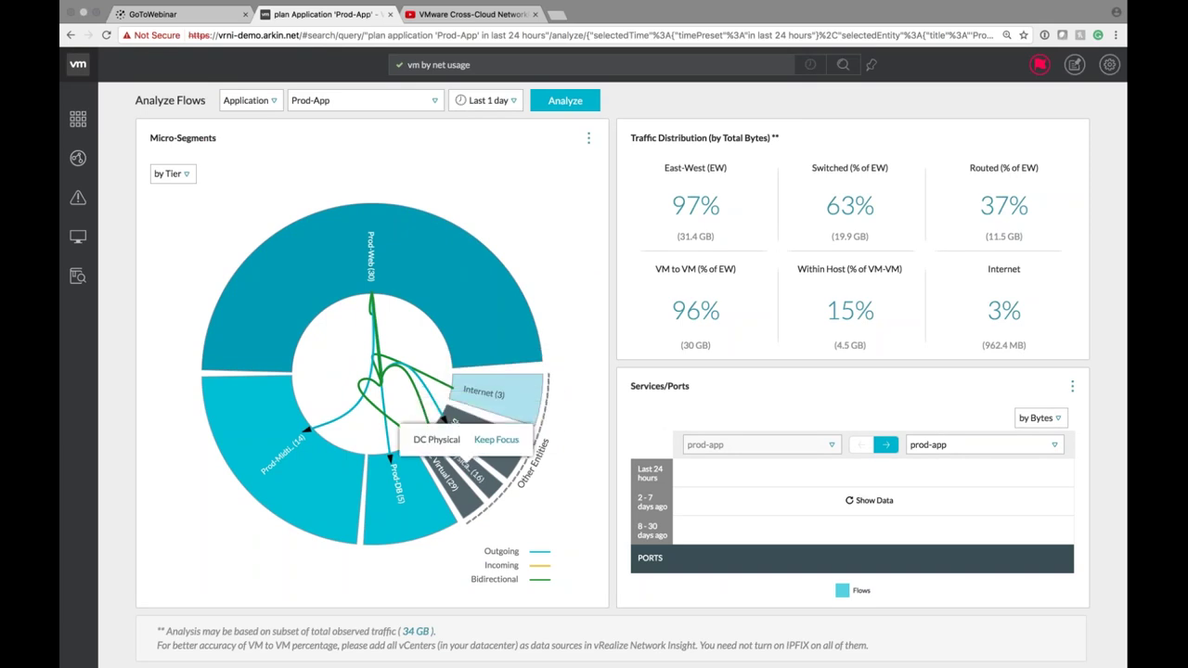
mouse_move(382, 265)
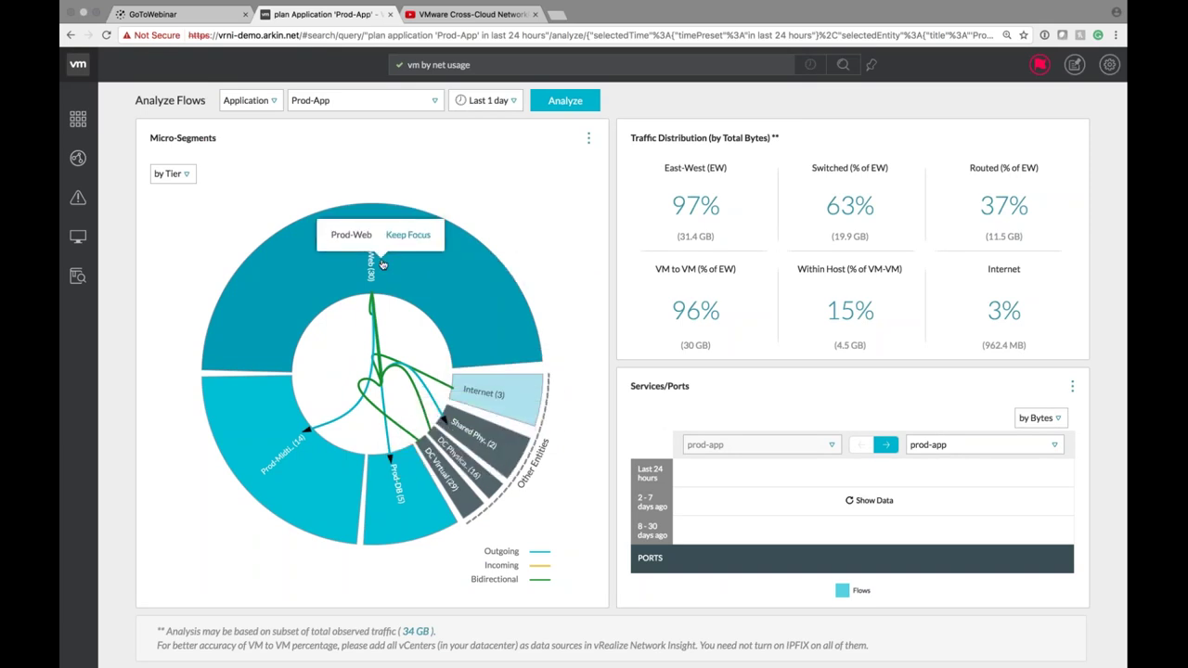
click(381, 266)
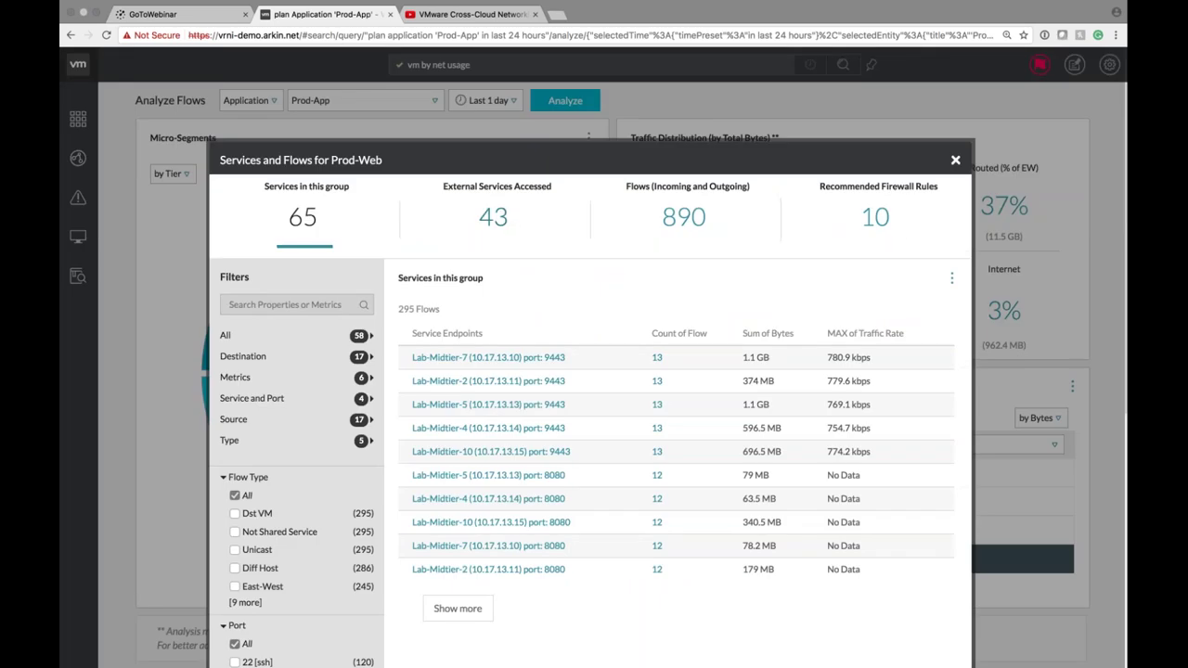
click(882, 218)
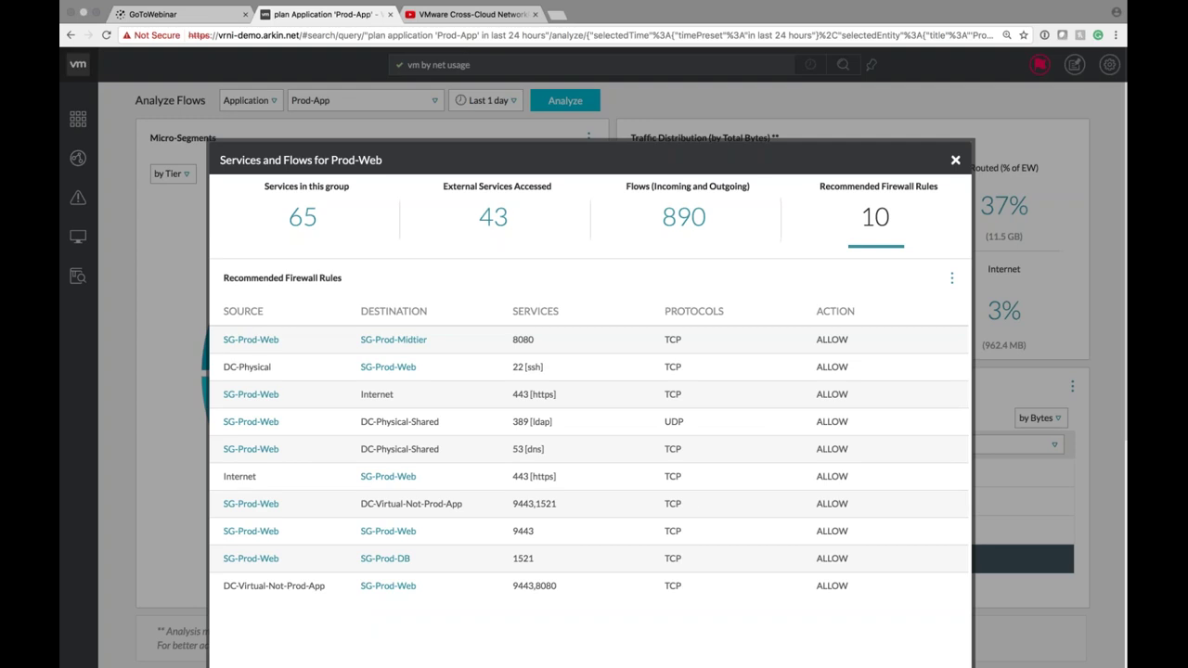
Check the export formats for Prod-Web's recommended firewall rules without exporting, and close the segment's details.
click(951, 277)
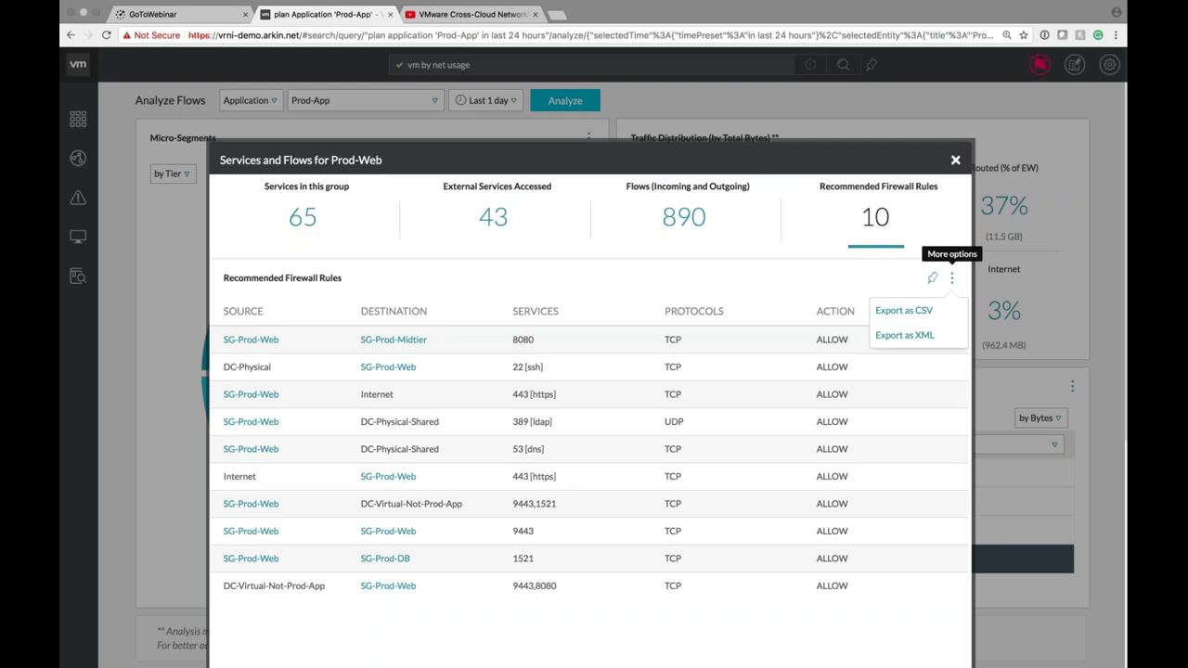
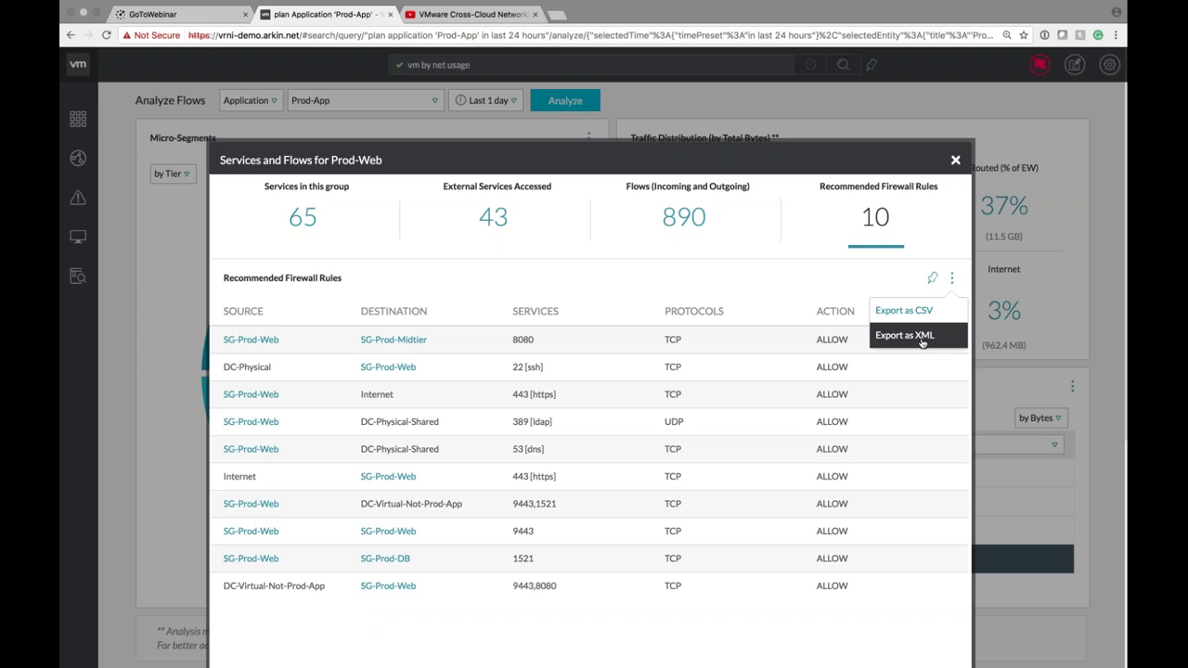
click(814, 265)
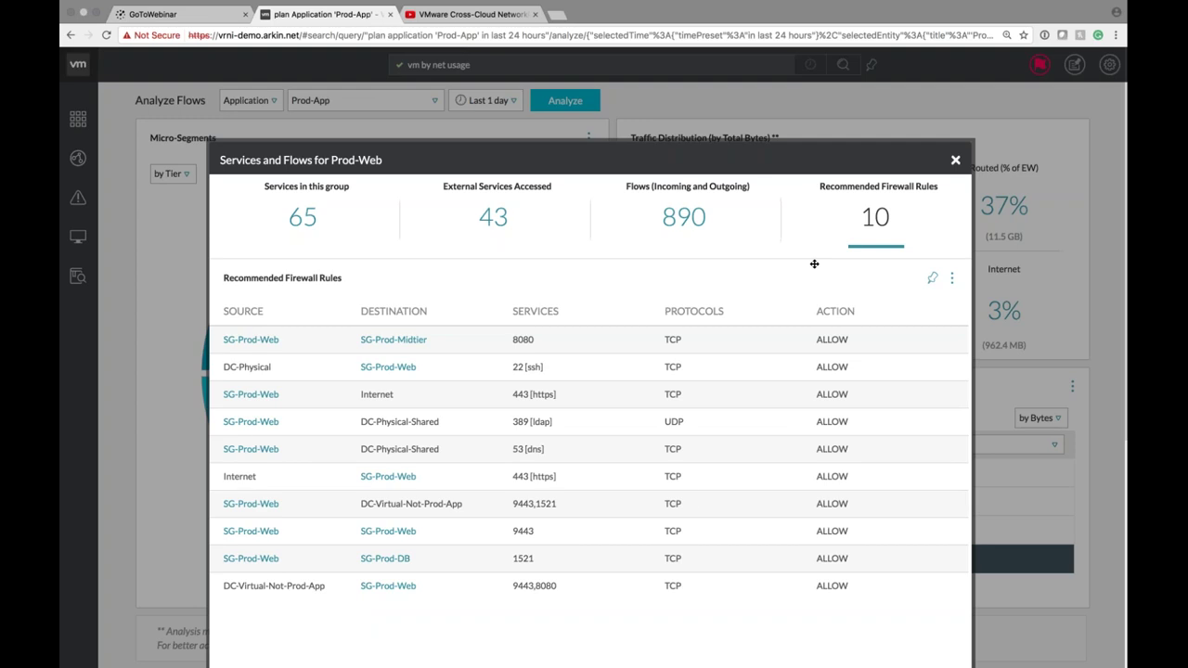
click(955, 160)
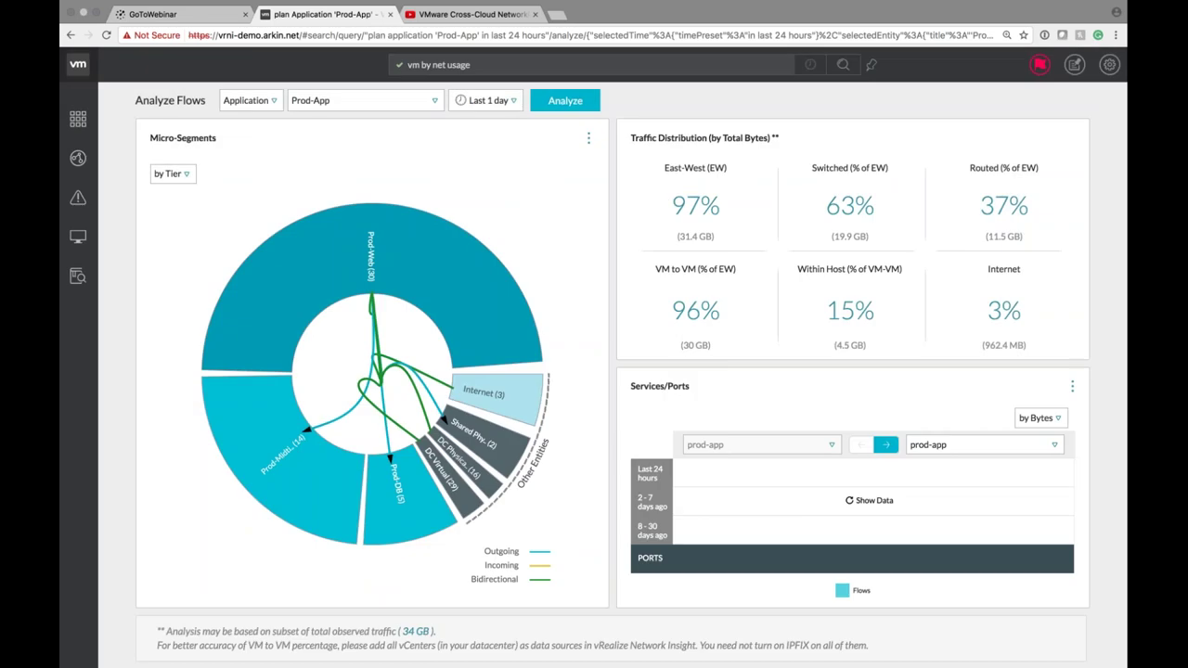
Replace the search query with "path from vm 'DBAdmin-VM1'", using the suggested VM name.
click(473, 65)
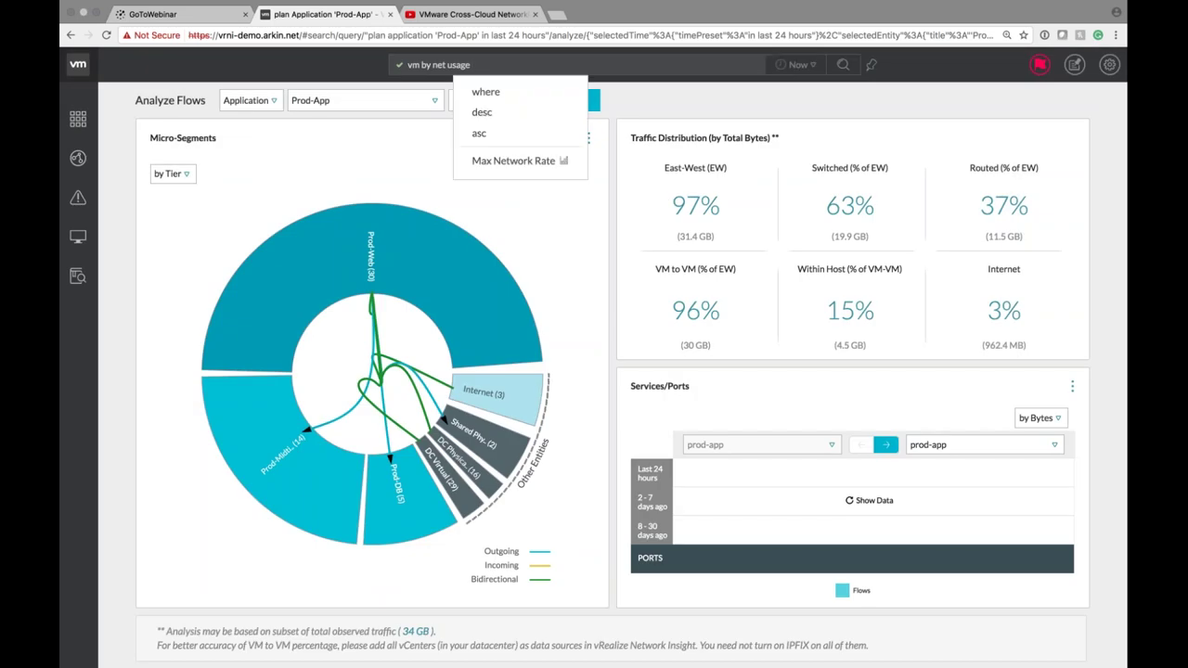
key(super+a)
text(path)
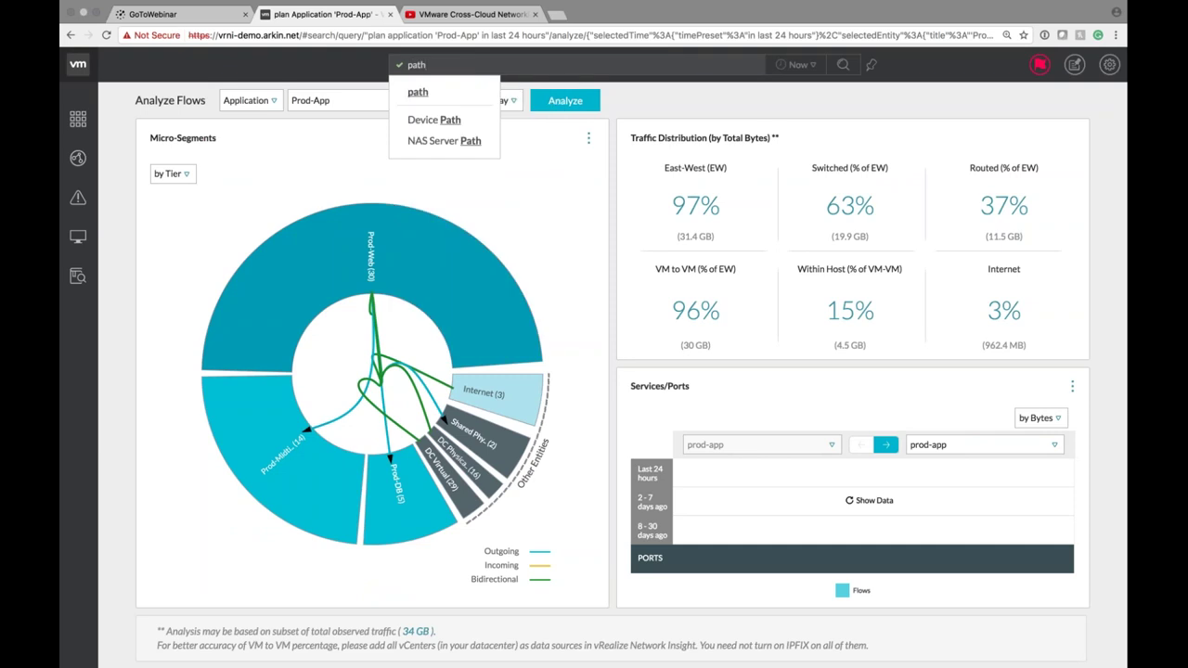
text( from vm)
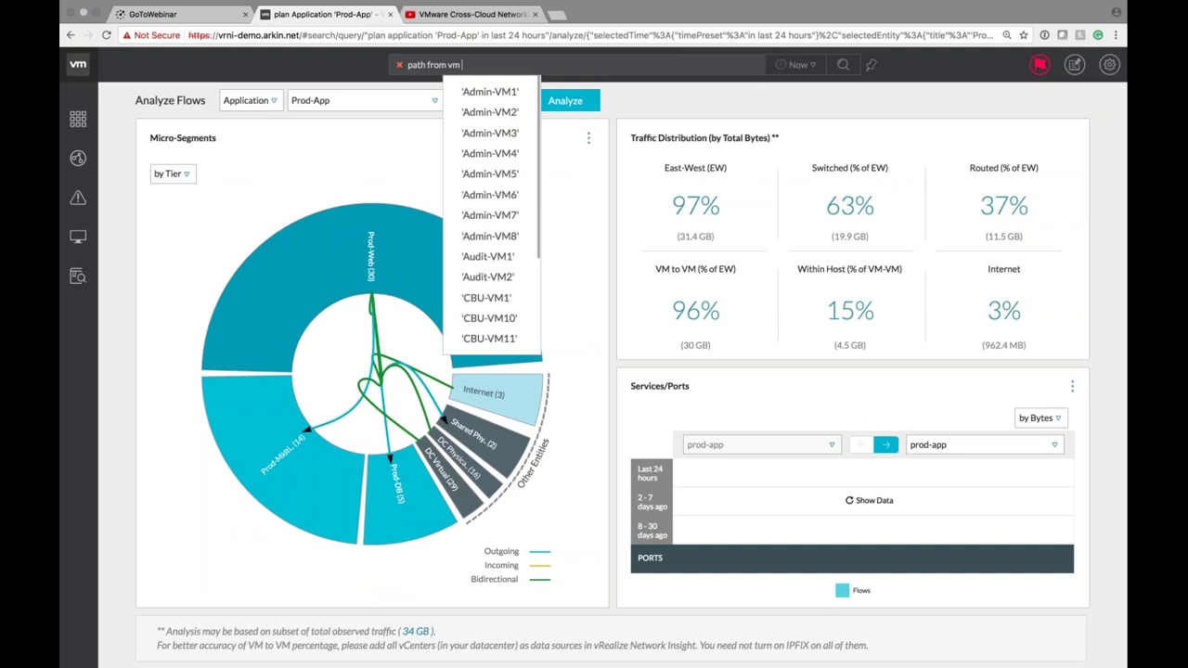
text( dba)
key(Down)
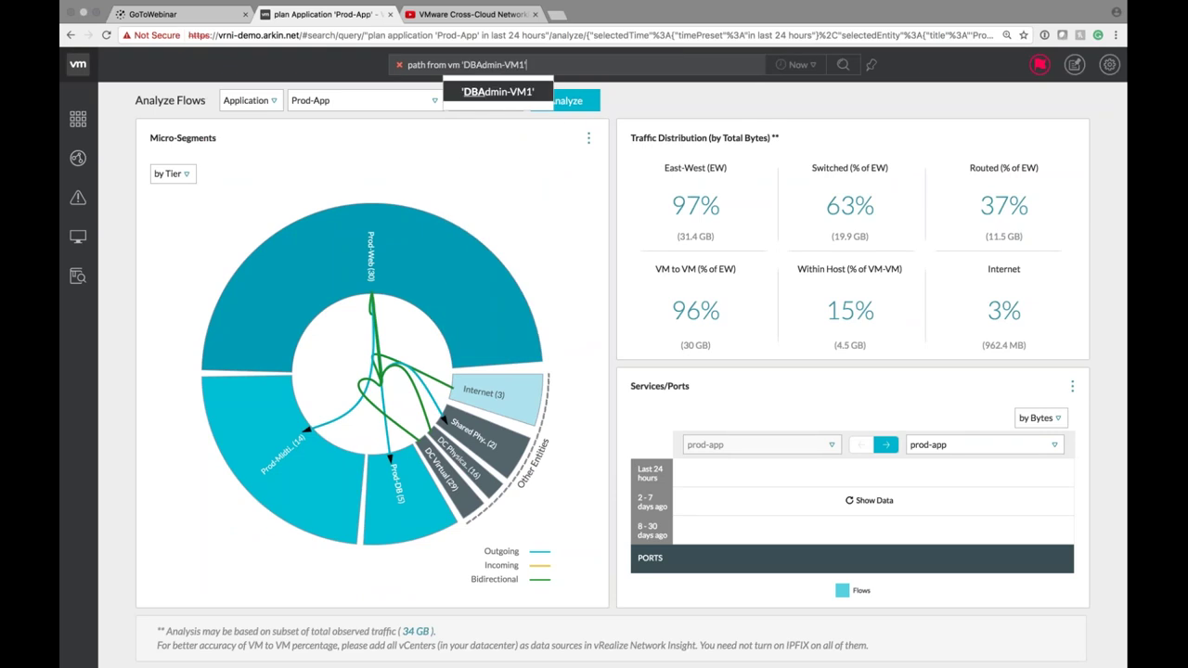
Complete the path query with "to vm 'Prod-Db-2'" and run the search.
text(to v)
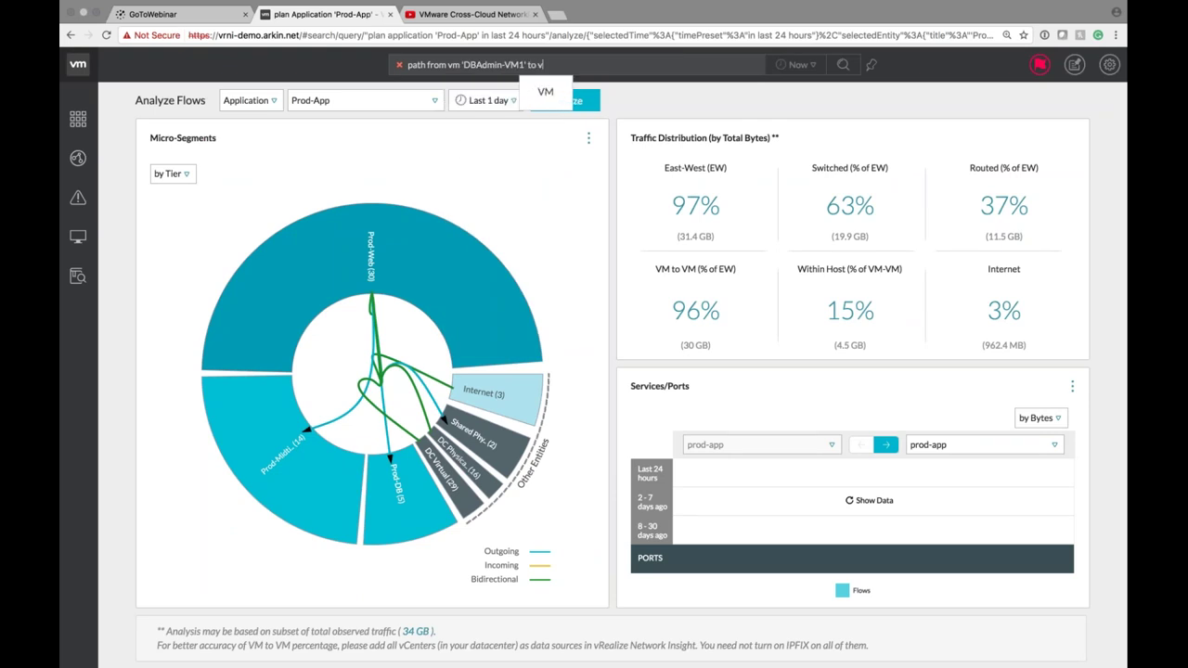
text(m prod)
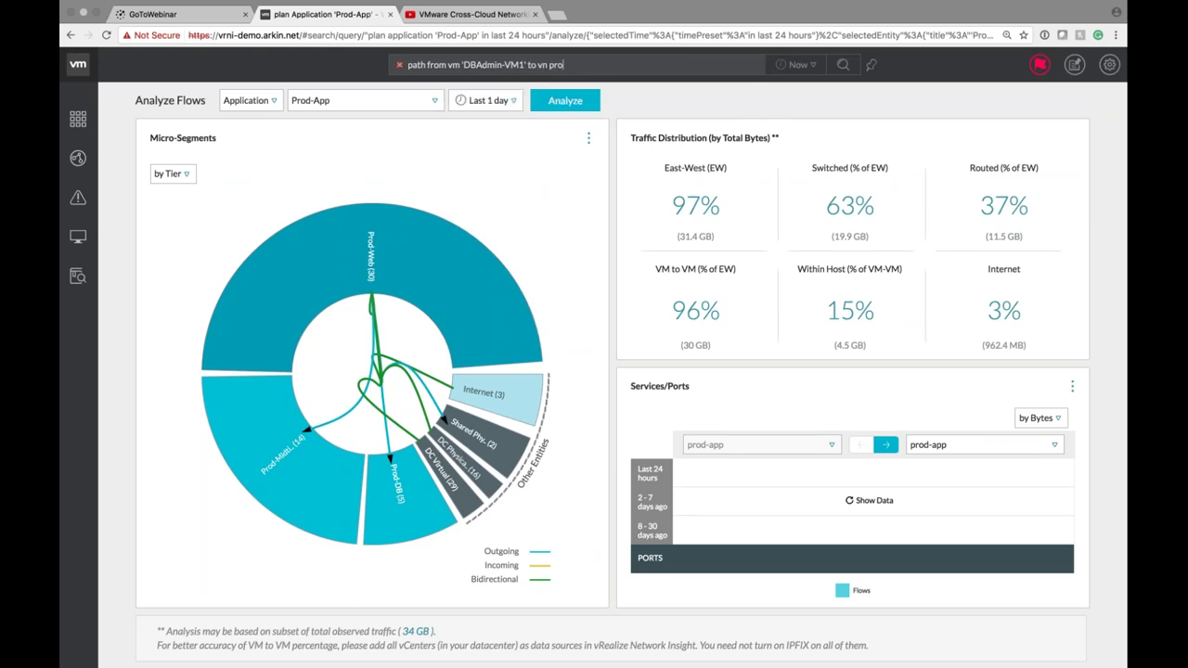
key(BackSpace)
key(BackSpace)
key(BackSpace)
key(BackSpace)
key(BackSpace)
key(BackSpace)
key(BackSpace)
text(m prod-)
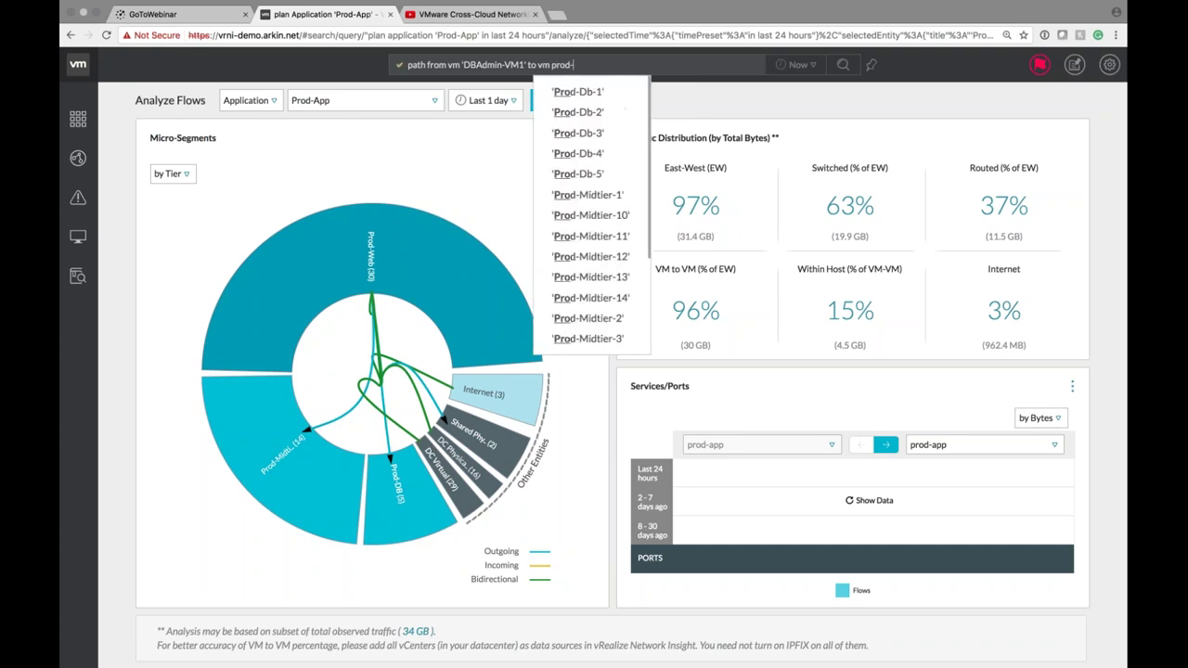
key(Down)
key(Down)
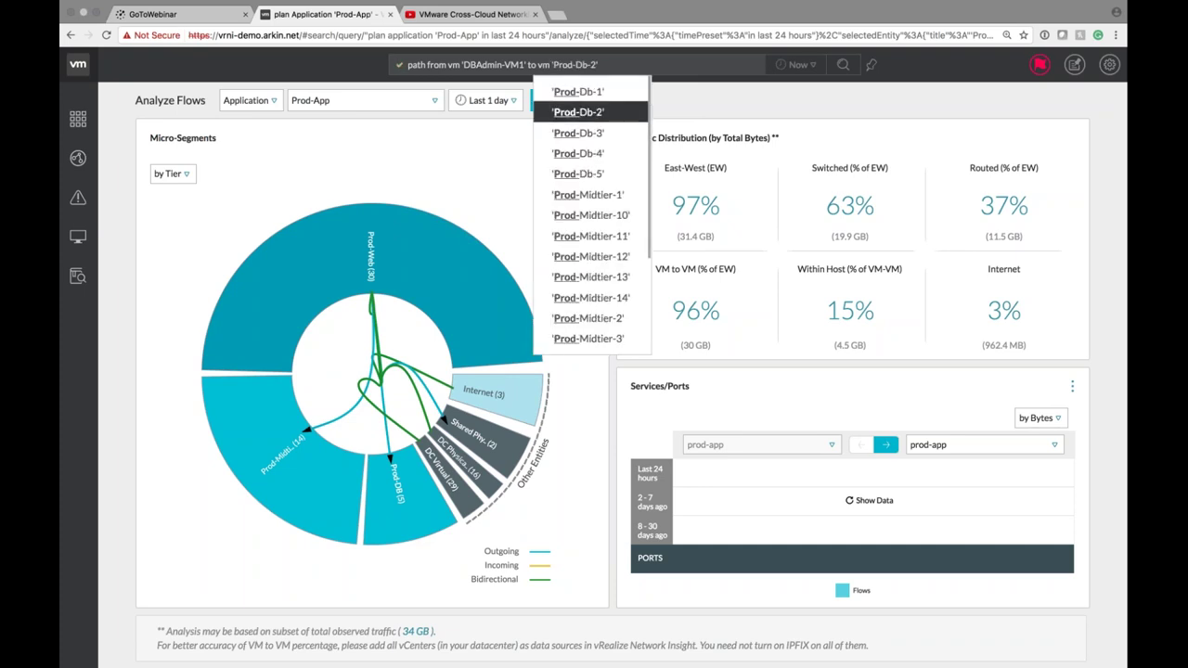
key(Return)
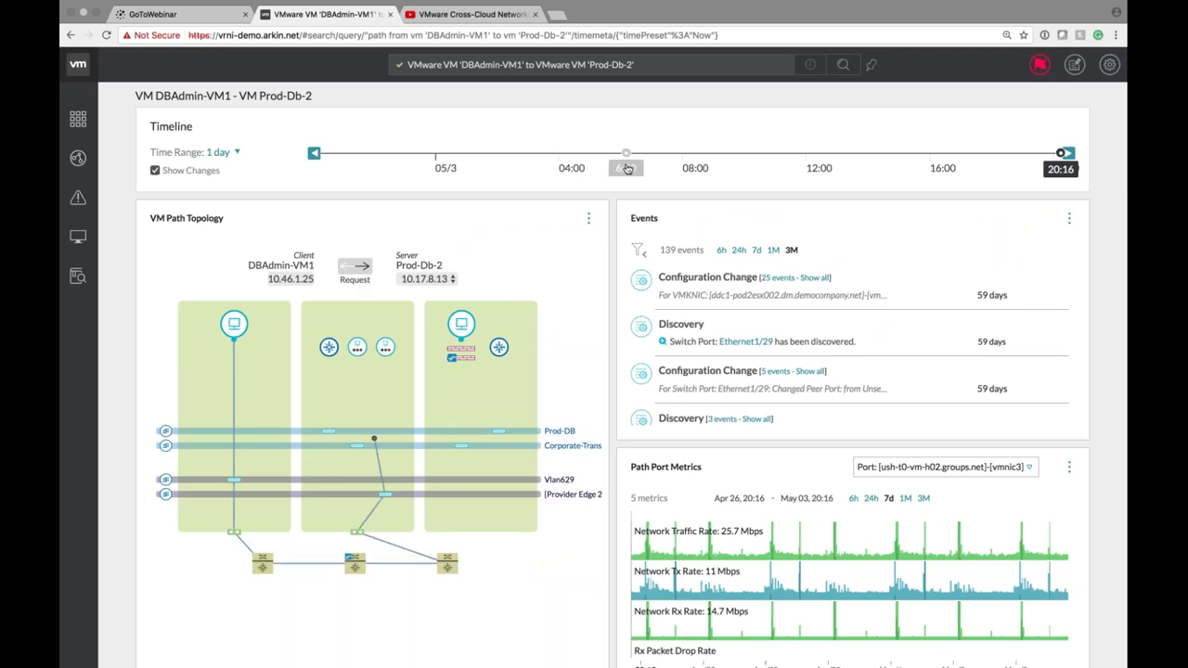
Maximize the VM Path Topology view for the path from DBAdmin-VM1 to Prod-Db-2.
click(588, 218)
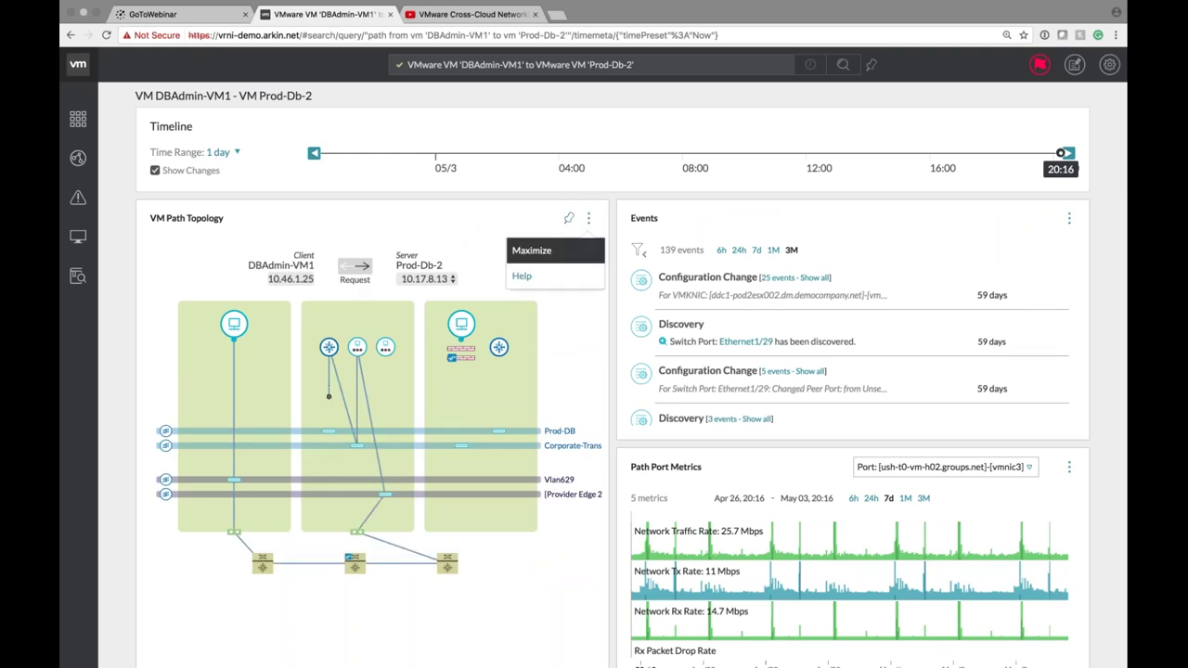
click(594, 248)
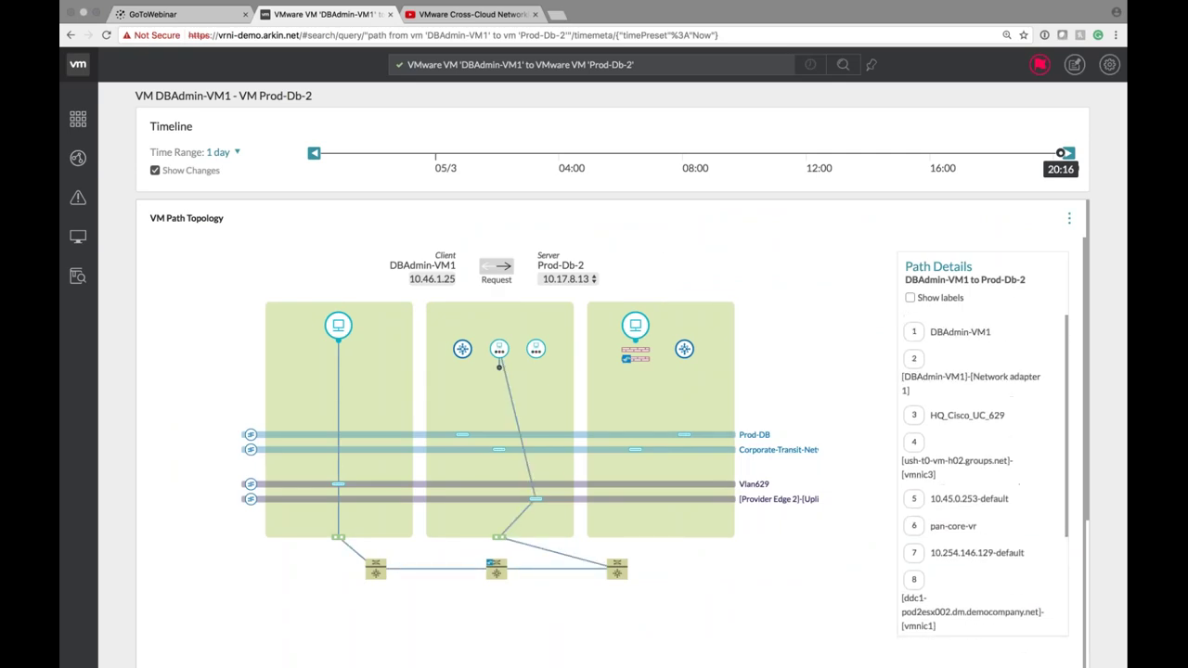
Review the path flows, events and port metrics below the topology, including the ports available for the metrics.
scroll(872, 271, down, 1)
scroll(873, 271, down, 10)
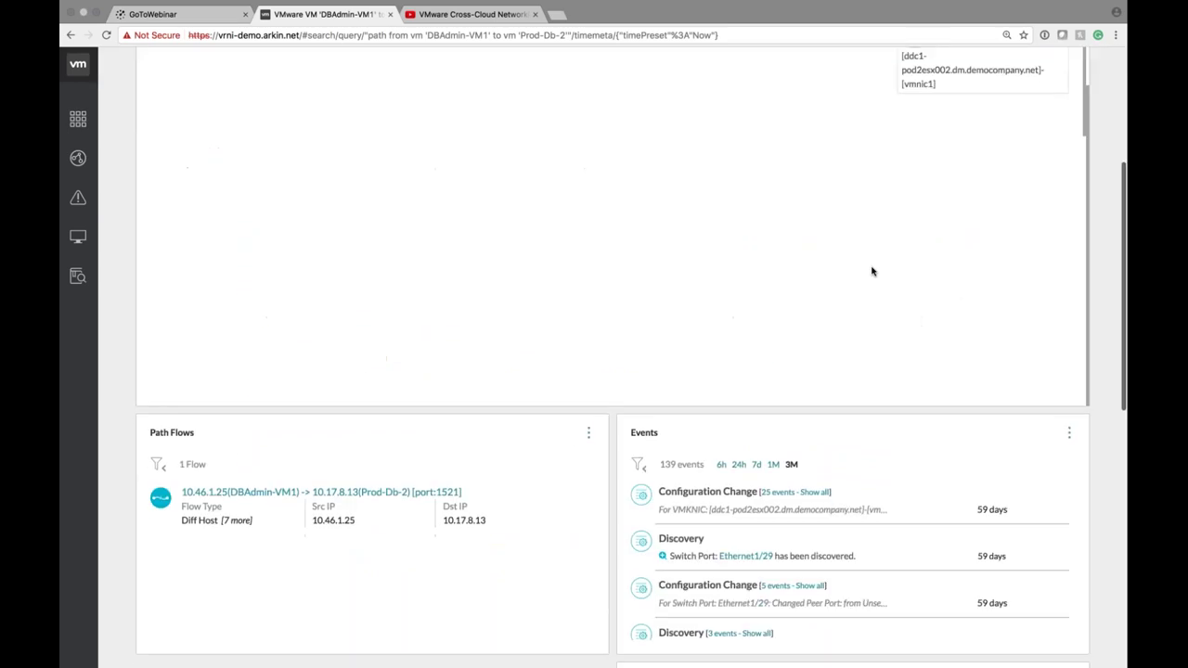
scroll(872, 271, down, 5)
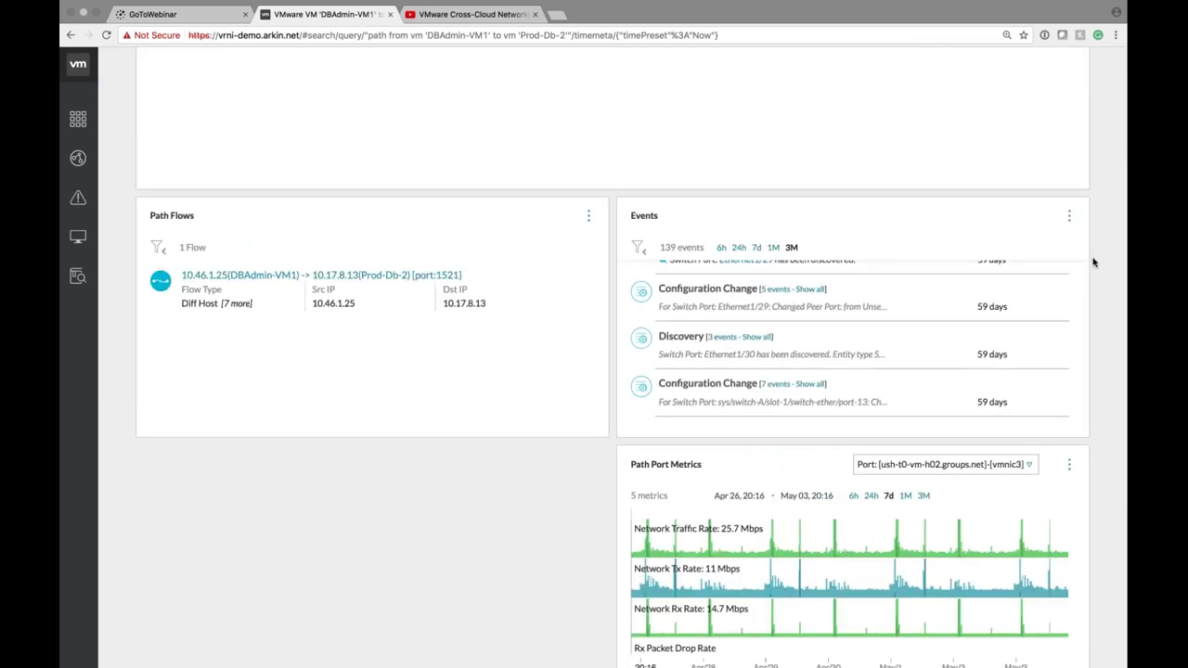
scroll(1092, 263, down, 5)
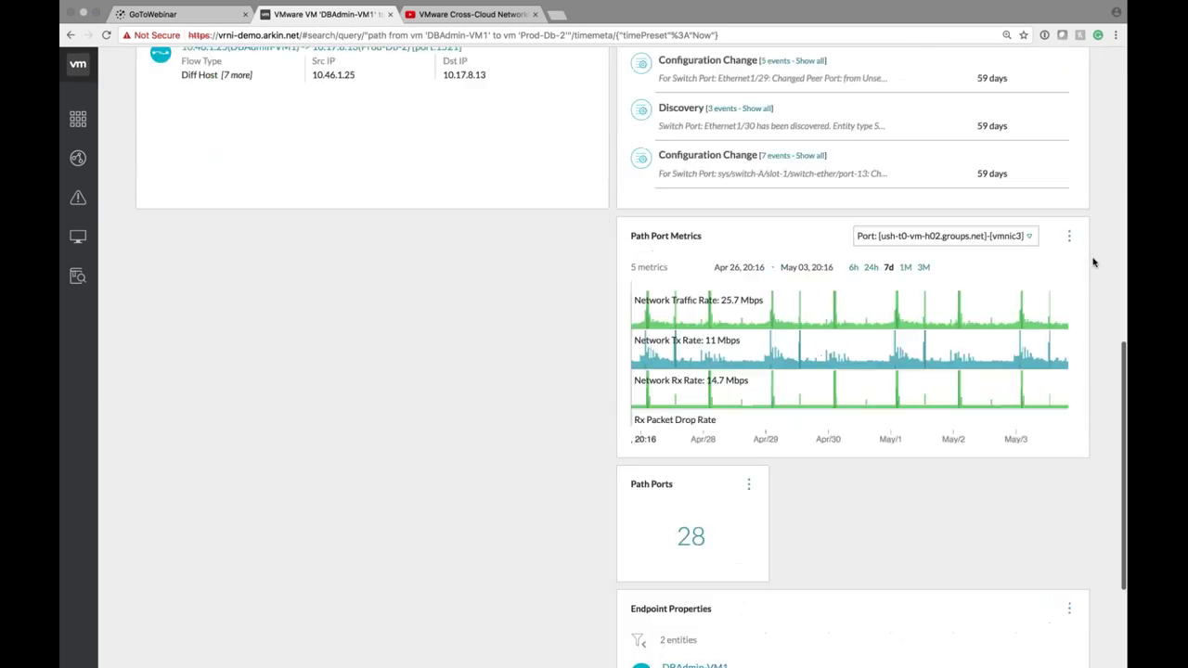
click(939, 240)
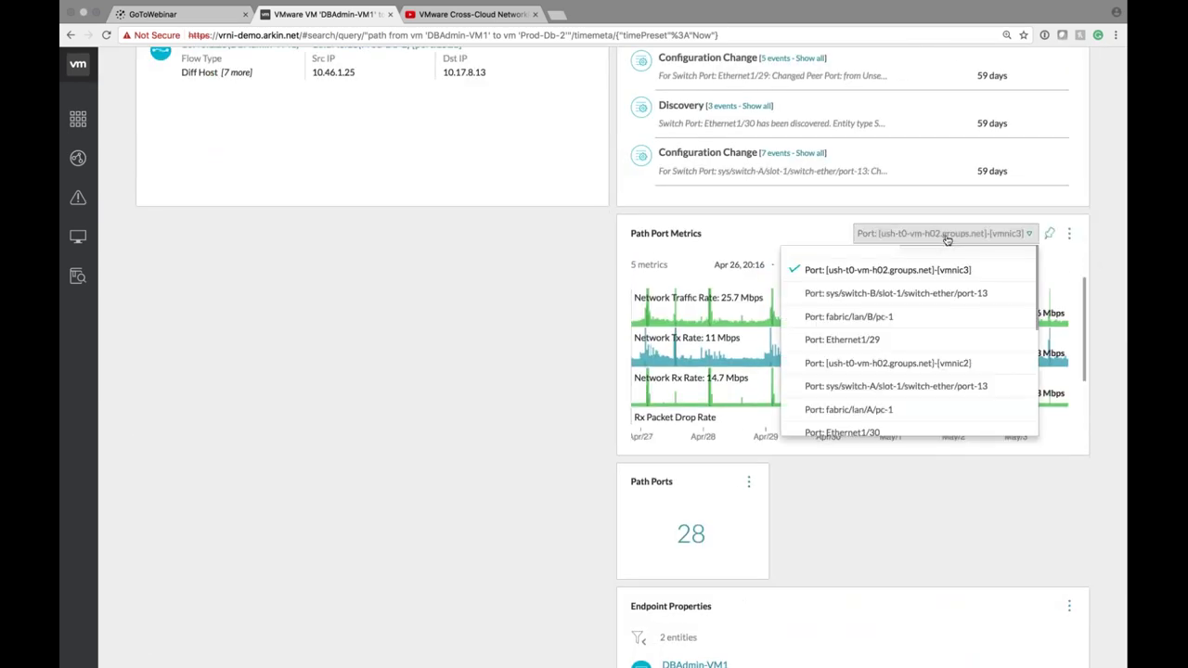
click(946, 239)
scroll(883, 504, down, 1)
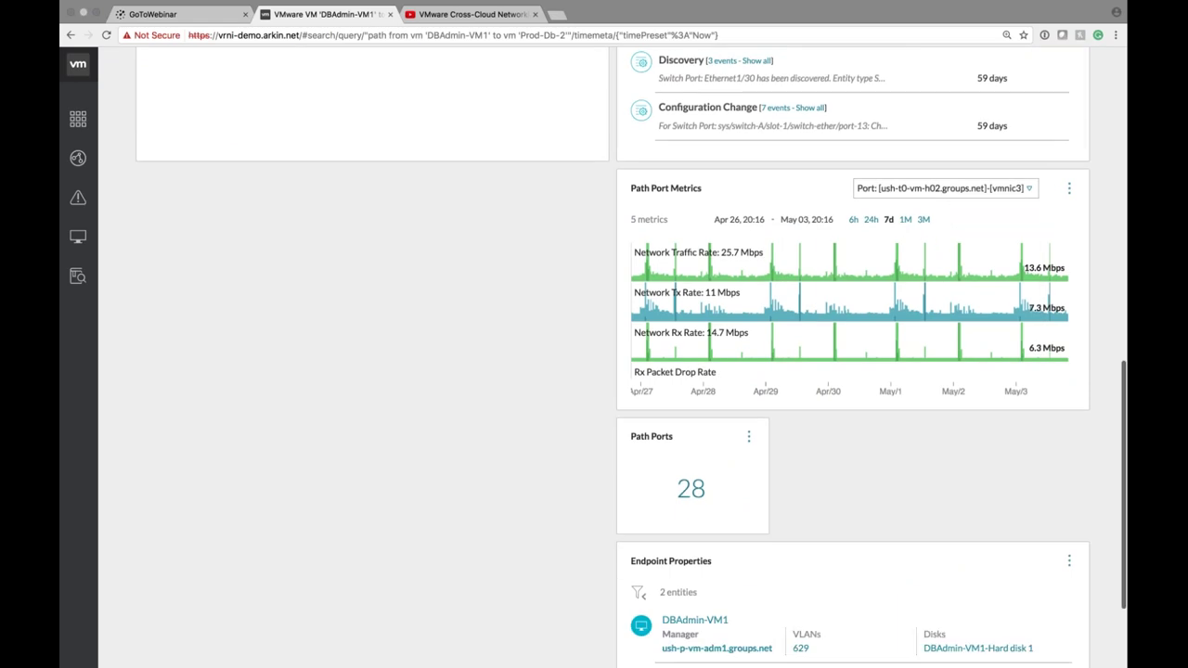
Set the timeline's time range to 1 month for the DBAdmin-VM1 to Prod-Db-2 path.
scroll(884, 504, up, 5)
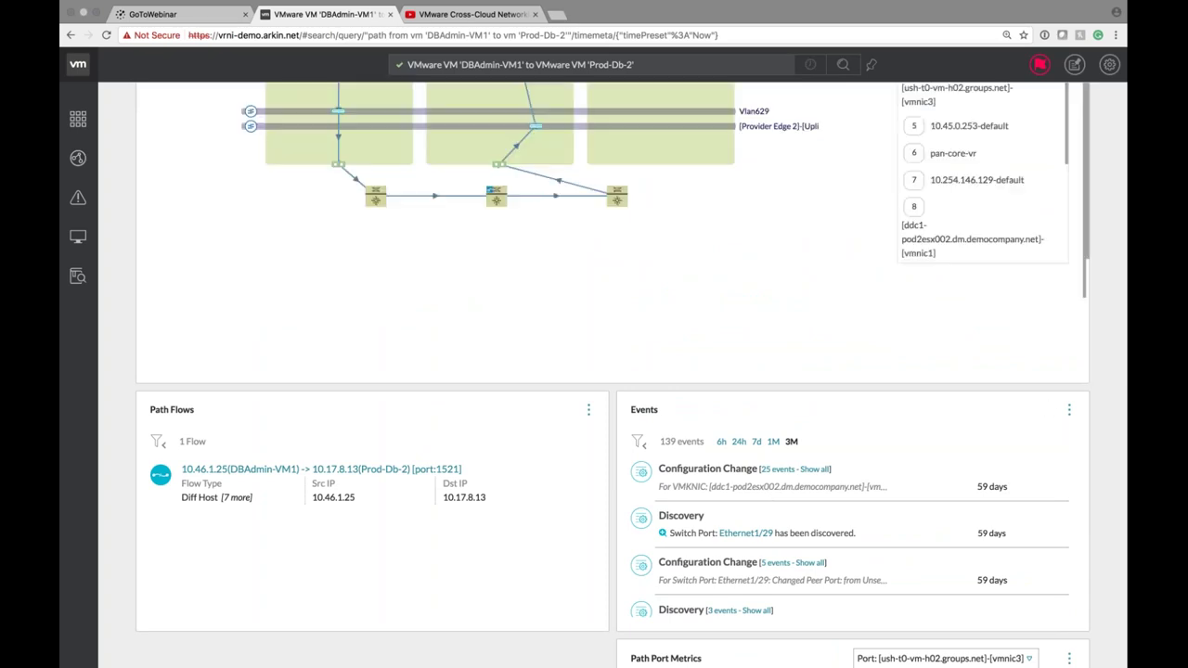
scroll(612, 263, up, 3)
click(223, 153)
click(200, 277)
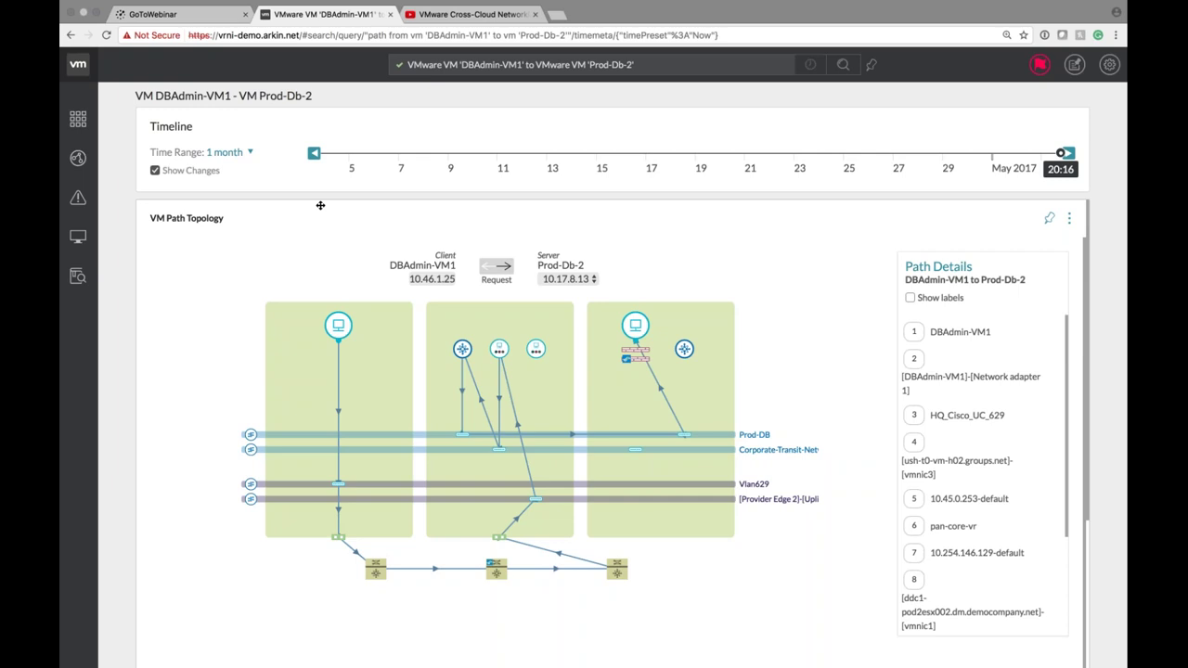
Inspect the properties of the DBAdmin-VM1 virtual machine, its port group and its host in the path topology.
click(337, 325)
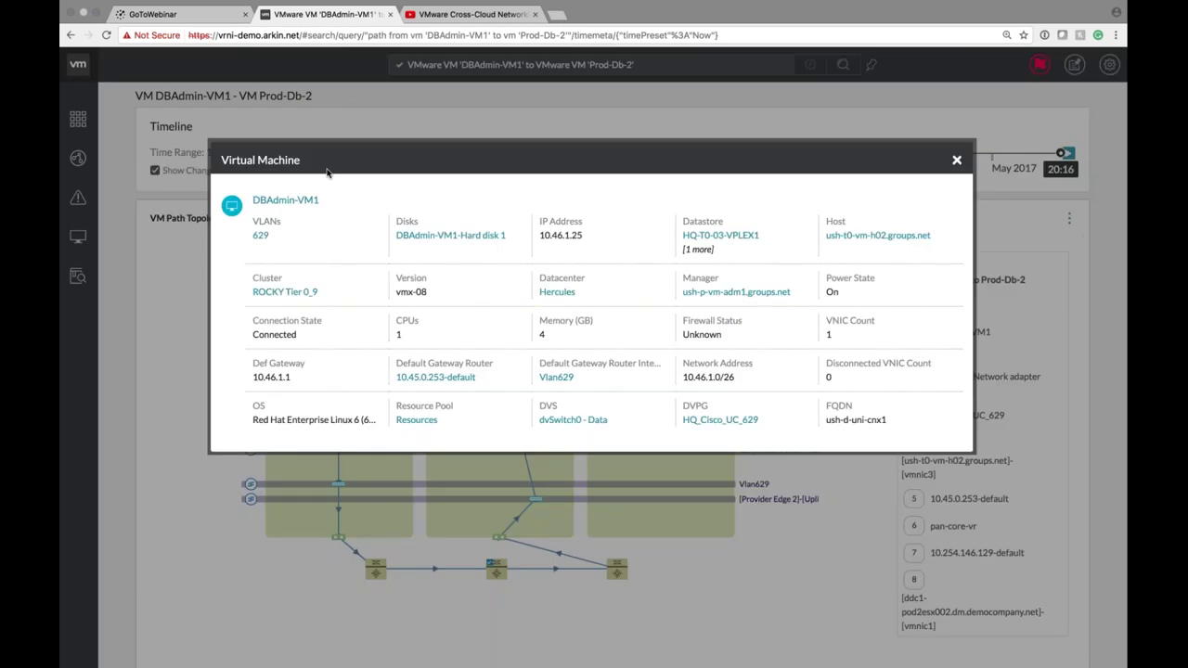
click(167, 548)
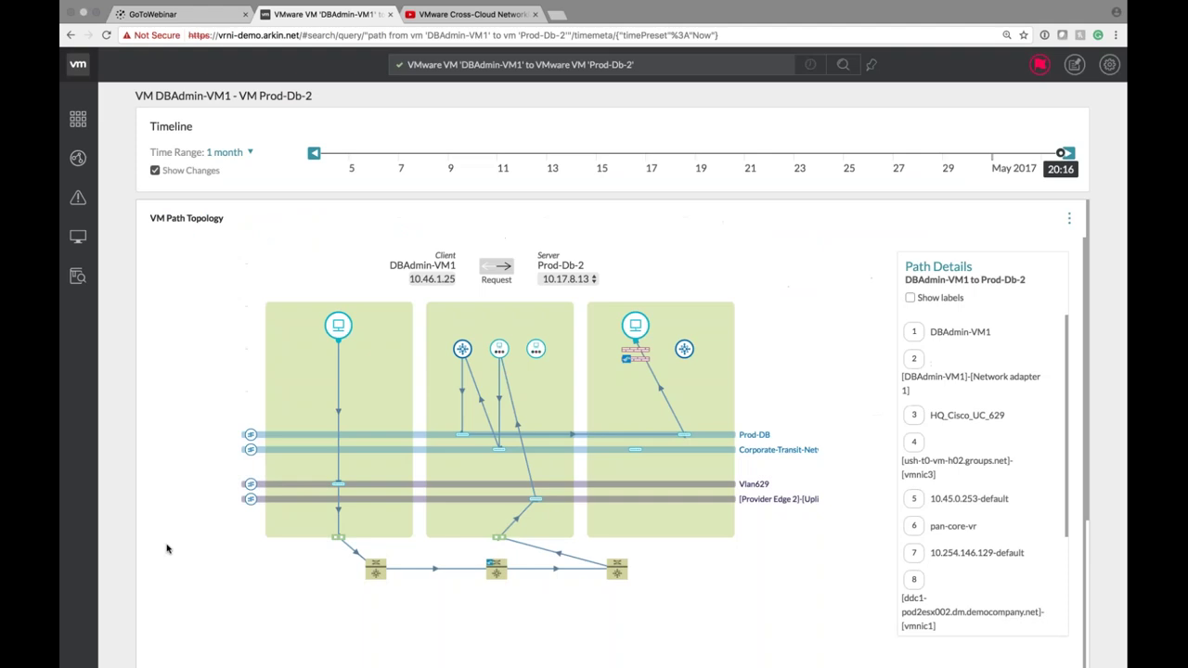
click(340, 485)
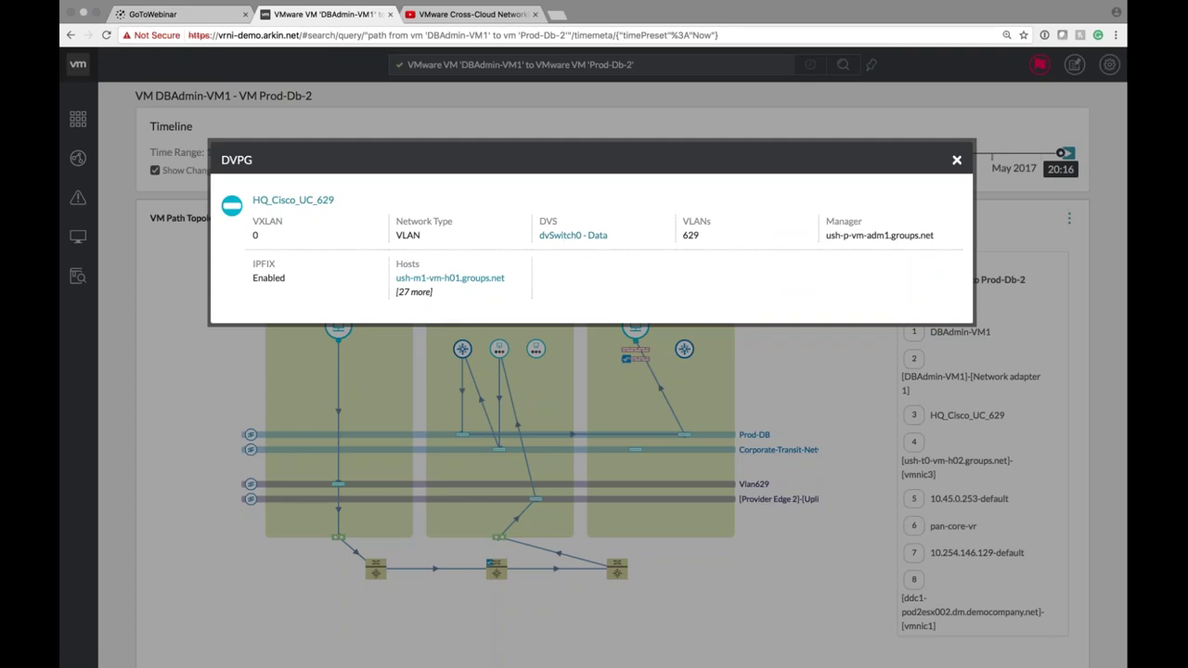
click(362, 563)
click(360, 530)
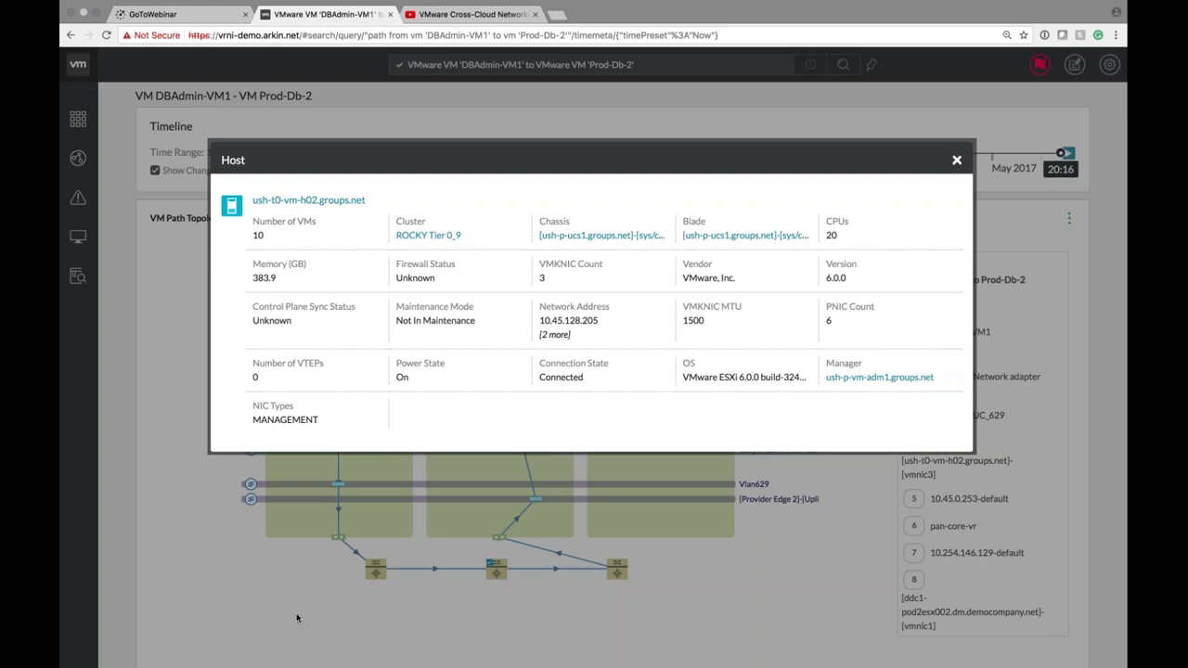
Inspect the vmnic3 switch port of DBAdmin-VM1's host and the 10.45.0.253-default VRF, including its routing table and router interfaces.
click(340, 555)
click(337, 538)
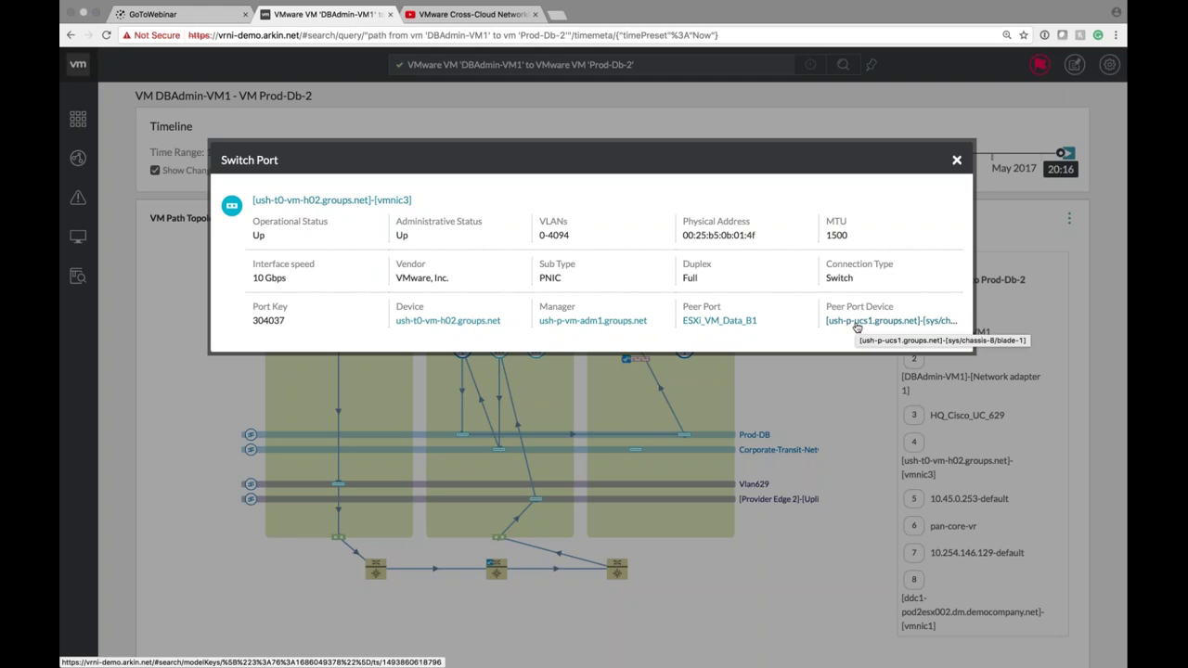
click(799, 394)
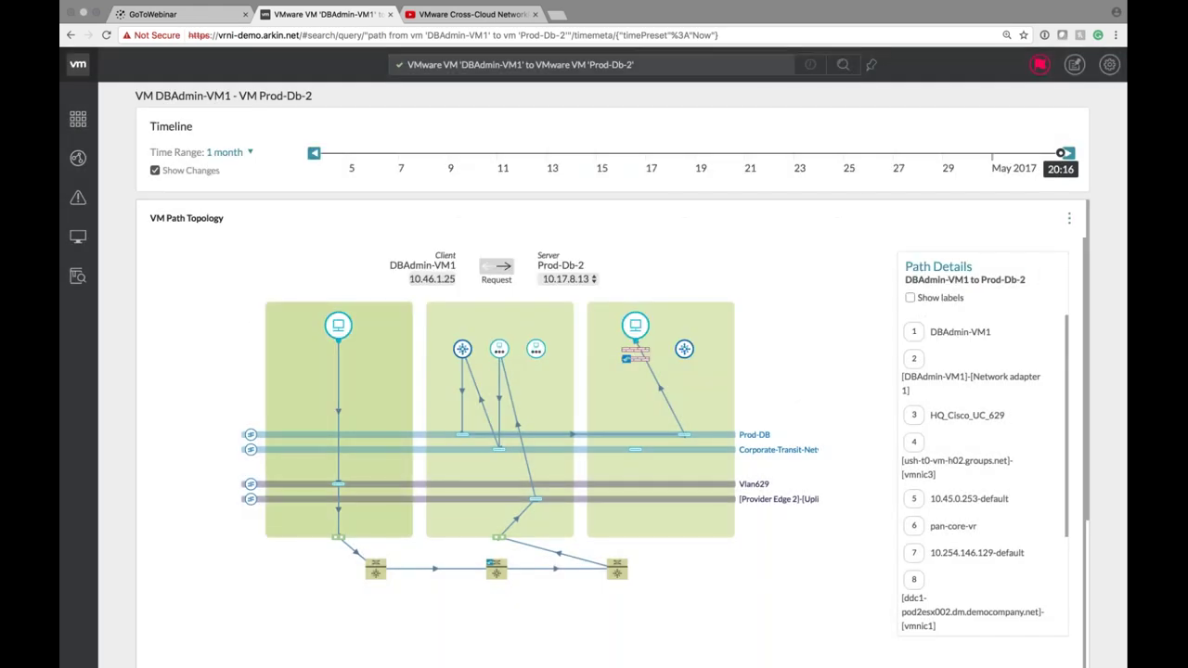
click(377, 570)
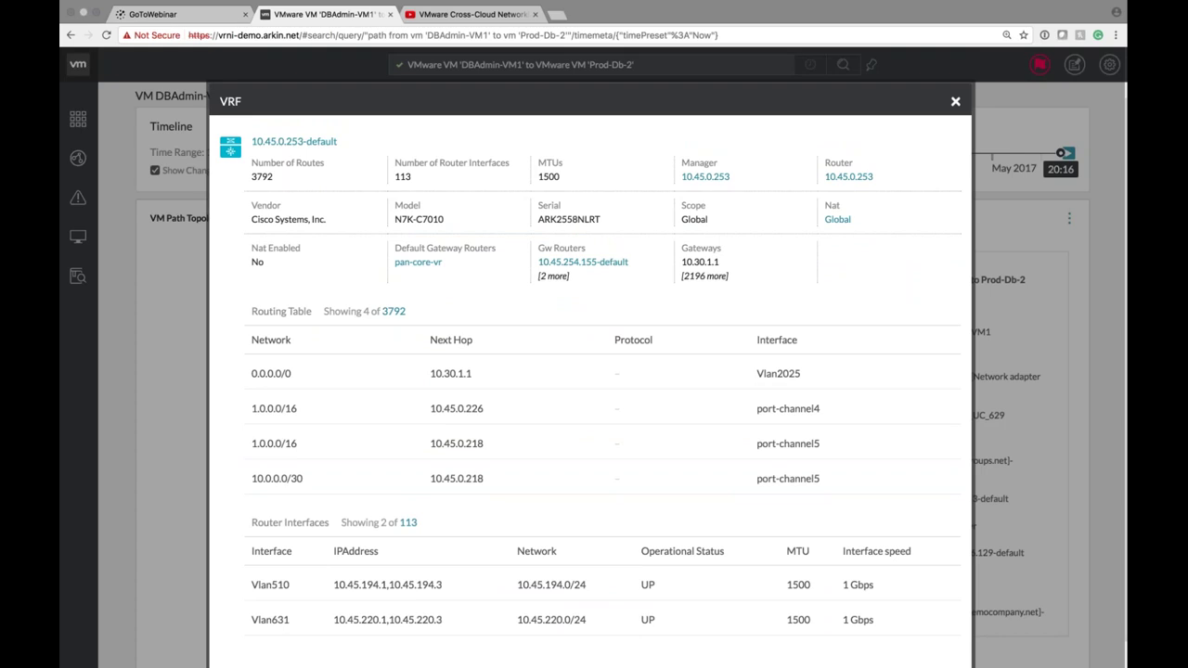
scroll(590, 371, down, 1)
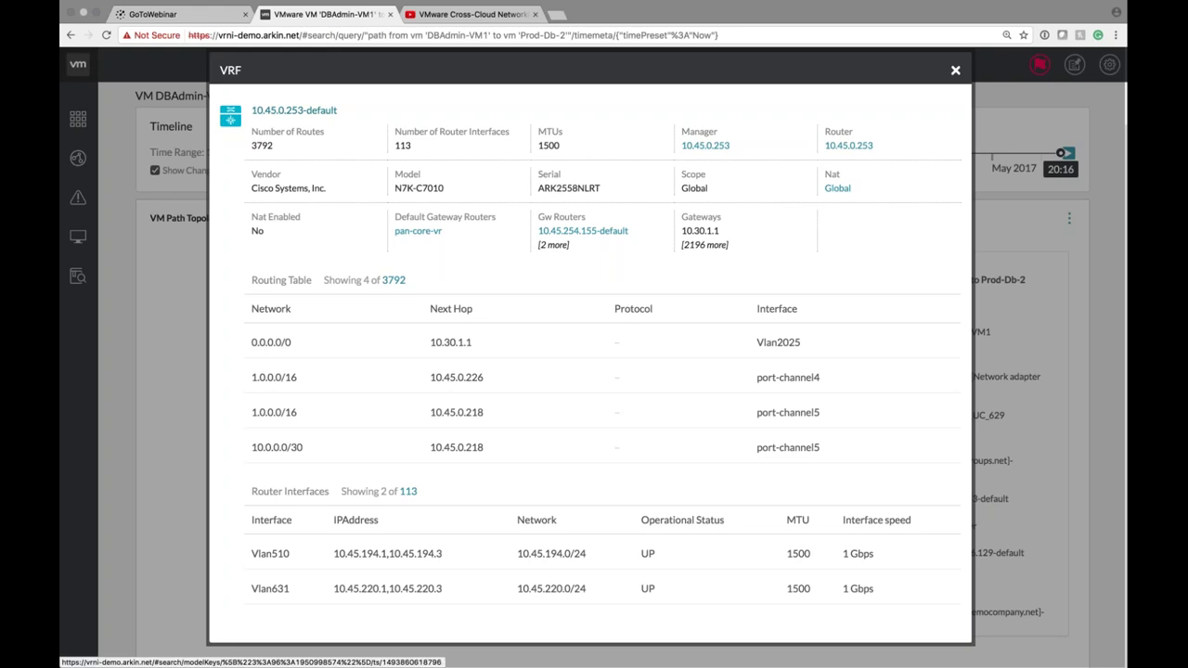
click(198, 354)
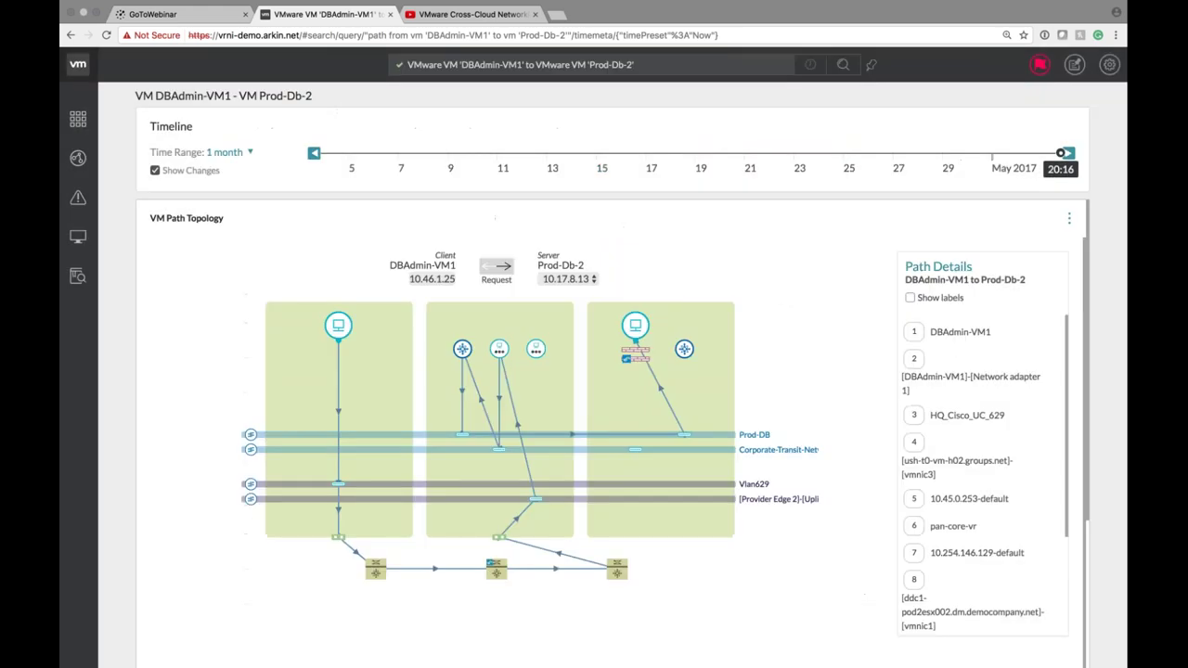
Examine the pan-core-vr VRF in the path, including its routing table, firewall table and router interfaces.
click(497, 569)
scroll(500, 570, down, 3)
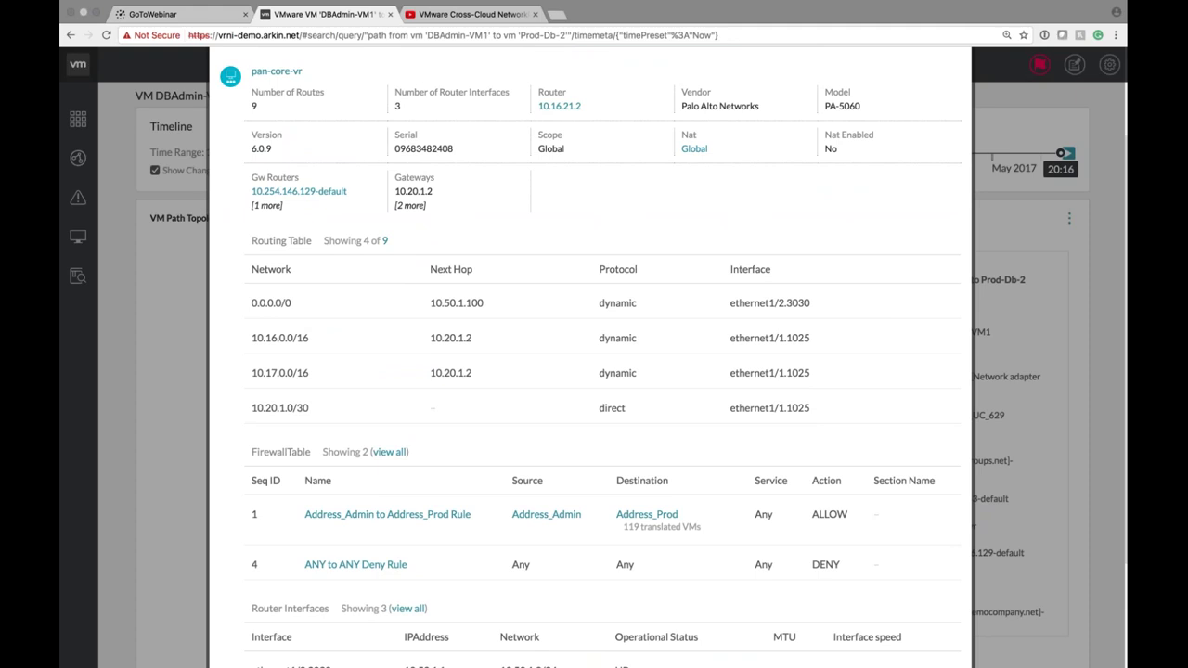
scroll(590, 372, up, 2)
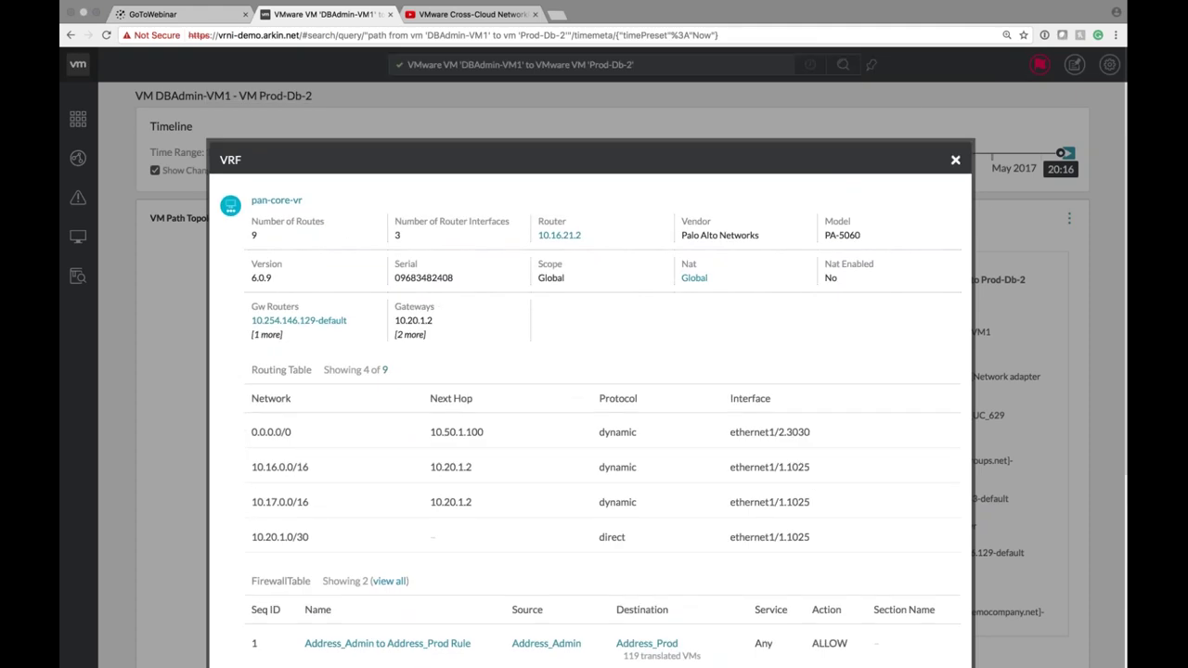
scroll(488, 433, down, 3)
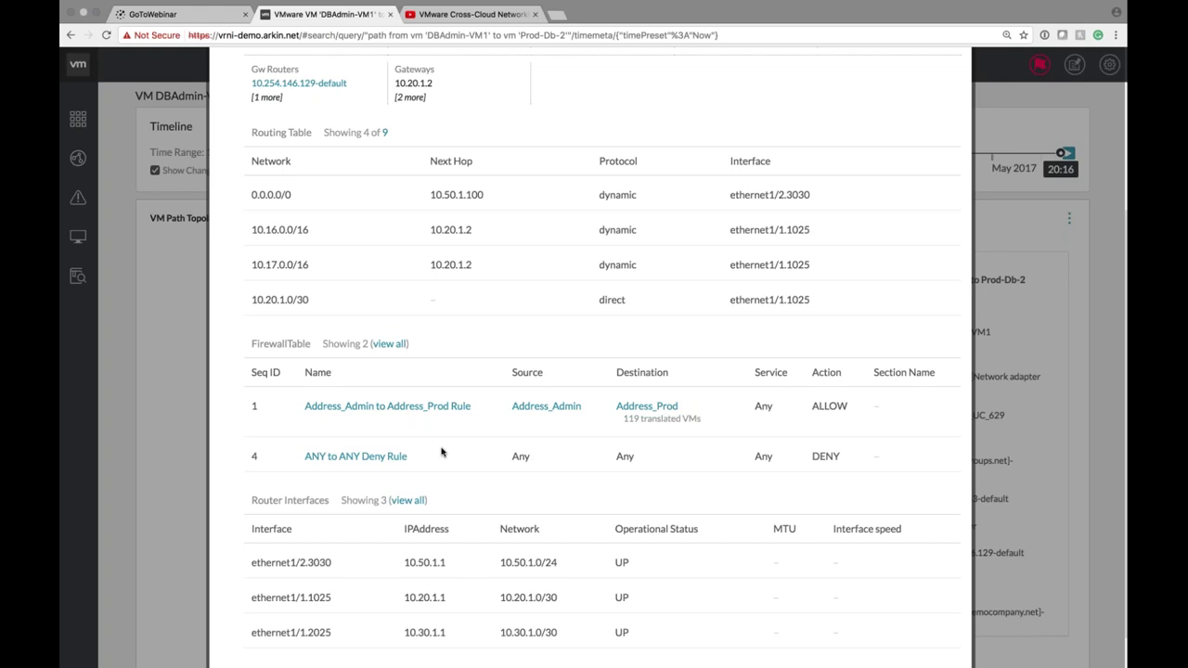
click(83, 419)
Examine the 10.254.146.129-default VRF in the path, including its routing table and router interfaces.
click(617, 569)
scroll(771, 461, down, 2)
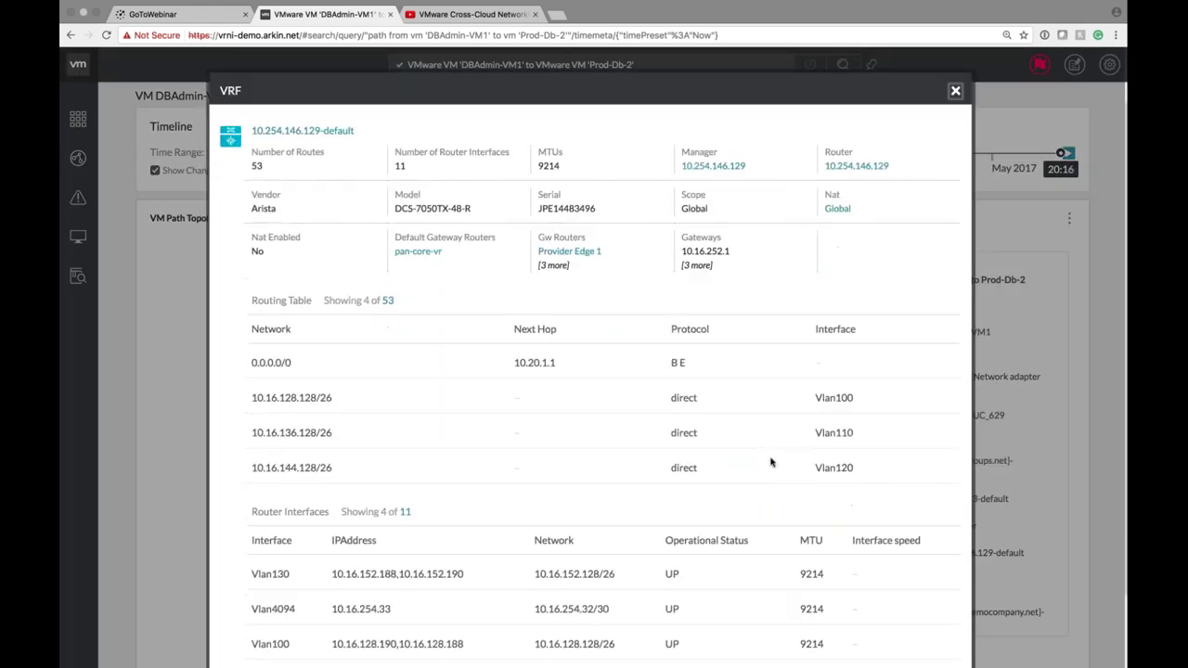
scroll(770, 461, down, 1)
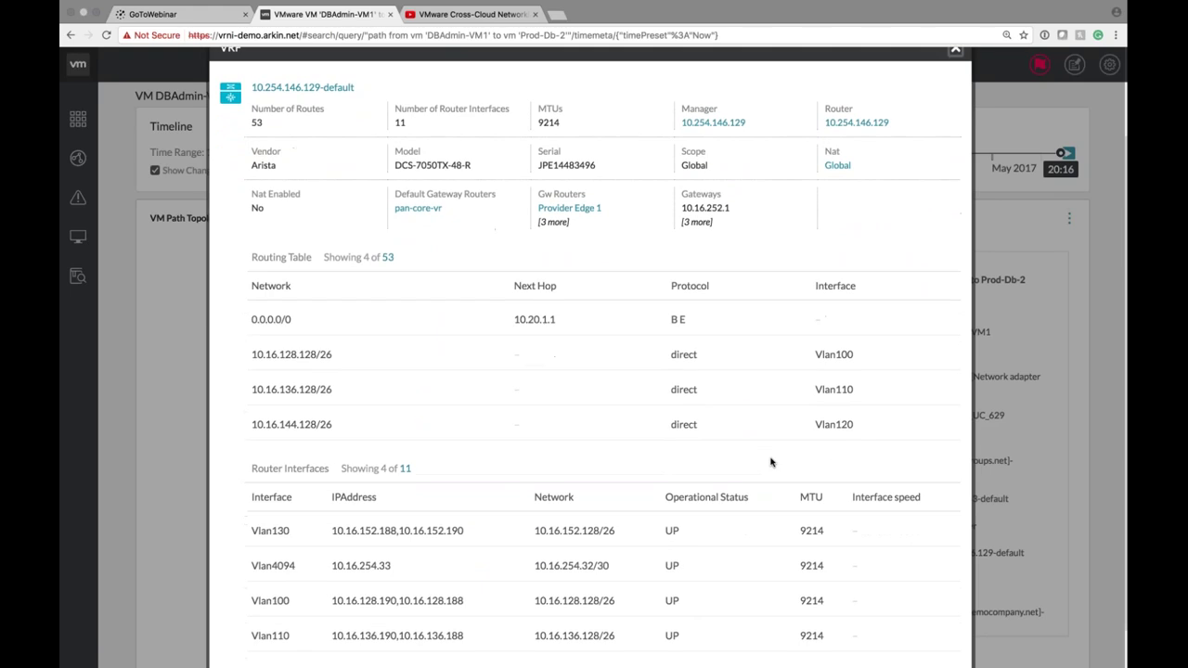
scroll(770, 461, down, 1)
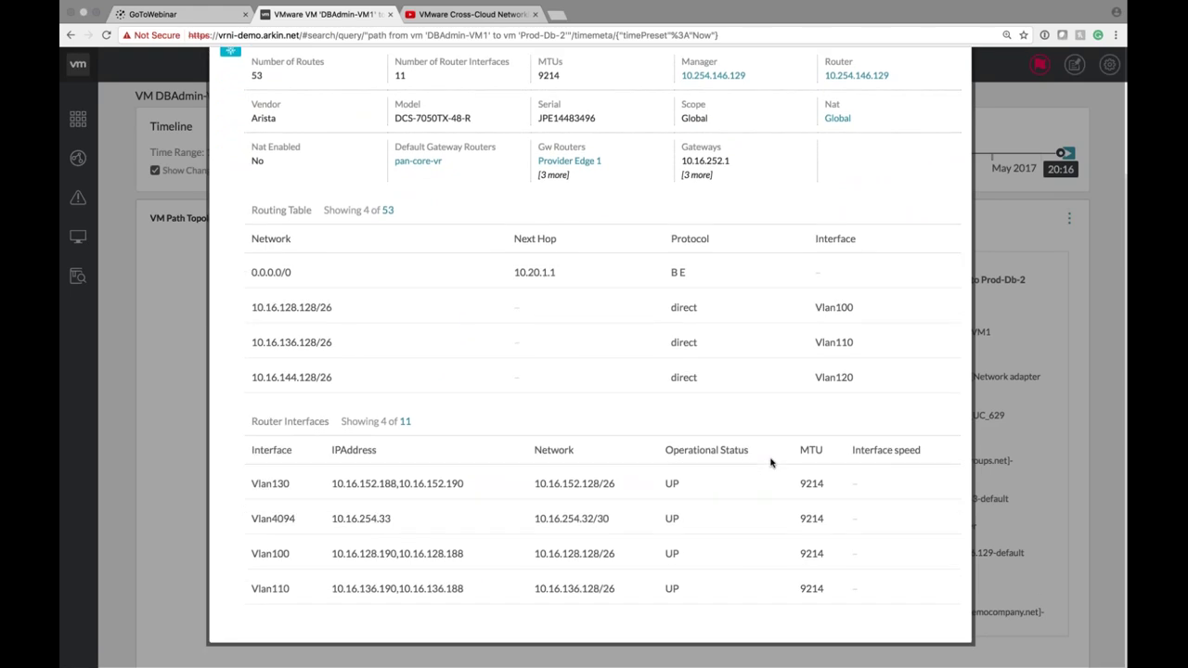
click(163, 380)
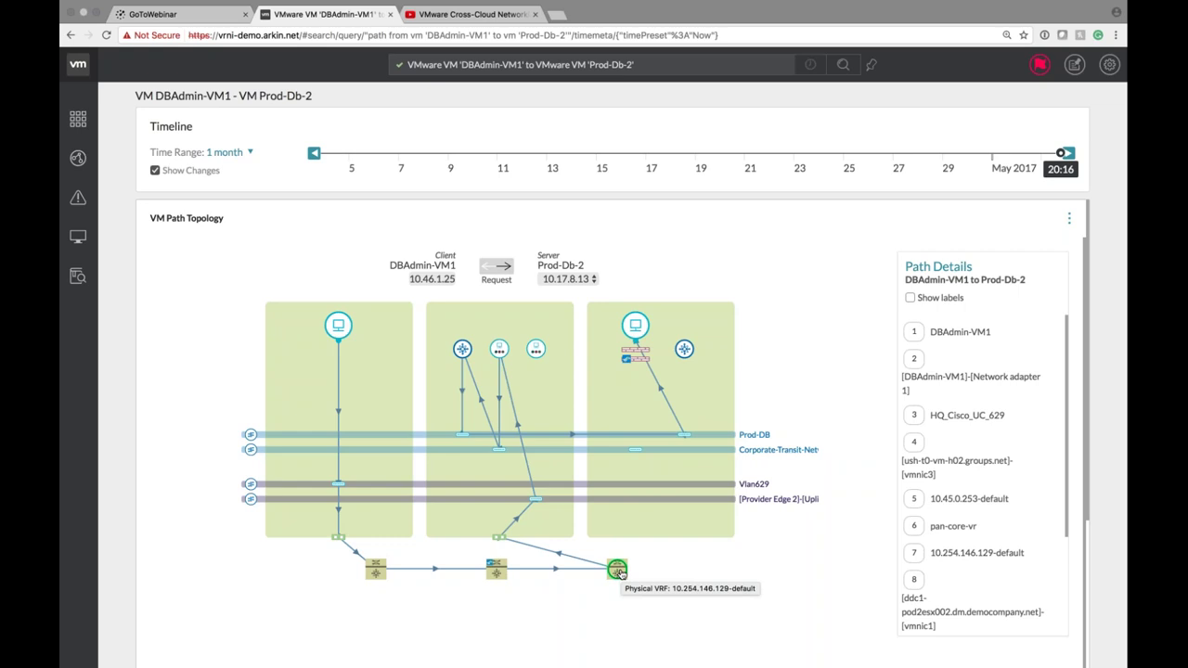
Inspect the middle host ddc1-pod2esx002.dm.democompany.net and the Provider Edge 3 VRF with its OSPF areas, routes and interfaces.
click(483, 520)
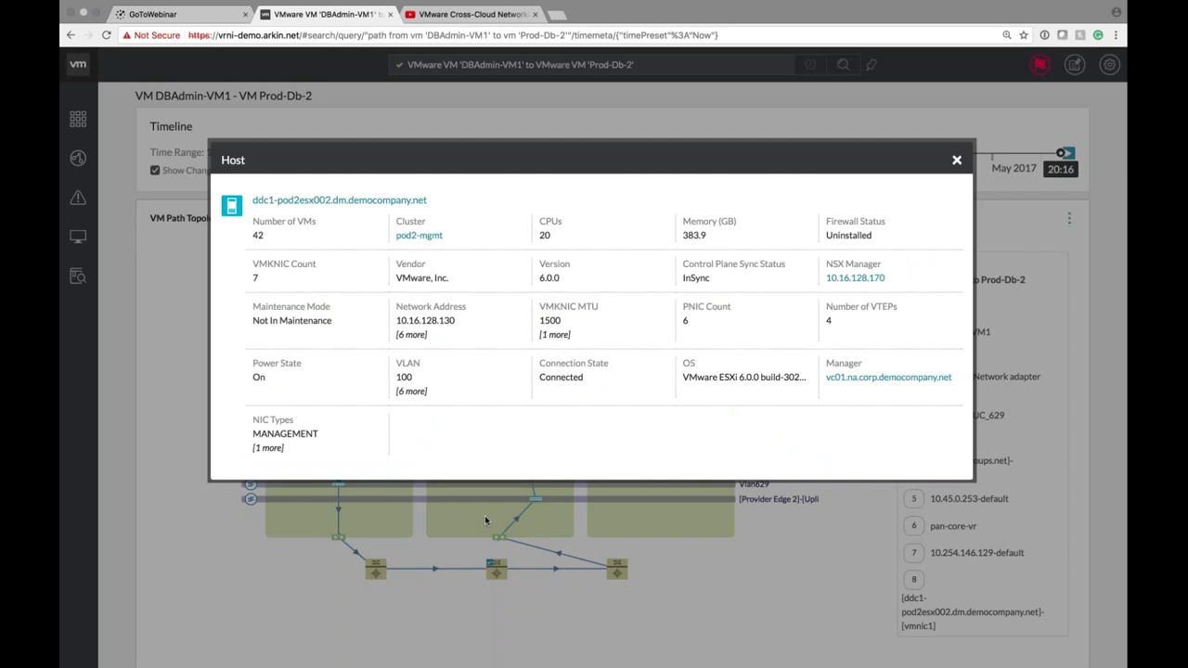
click(716, 587)
click(493, 348)
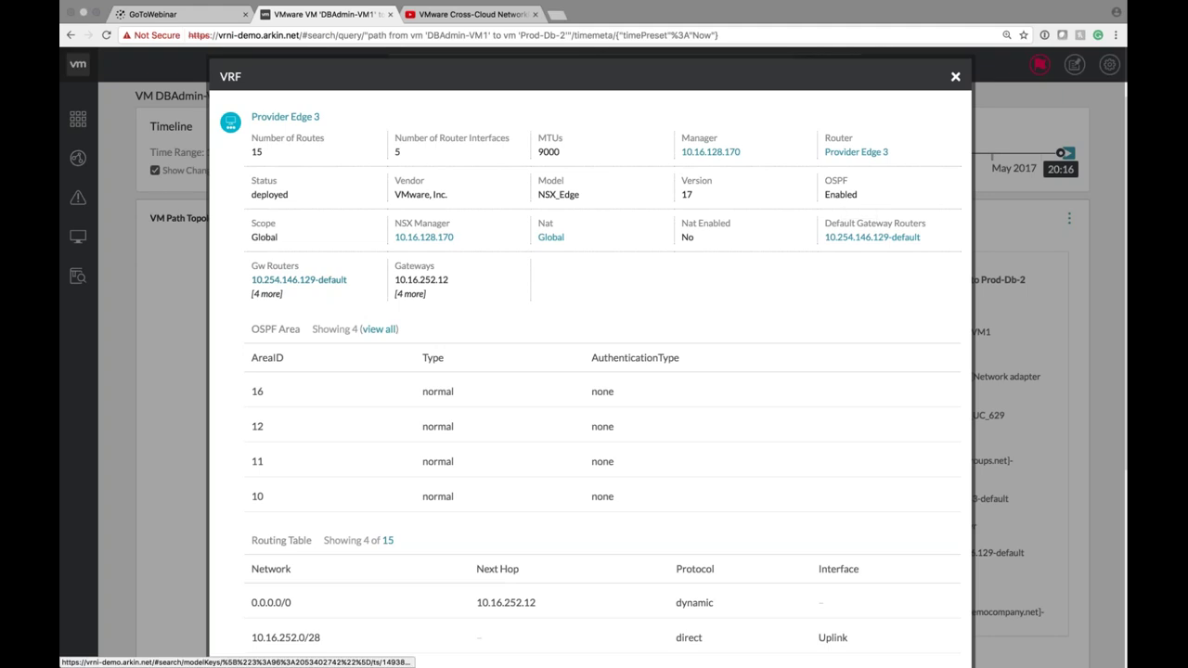
scroll(472, 347, down, 3)
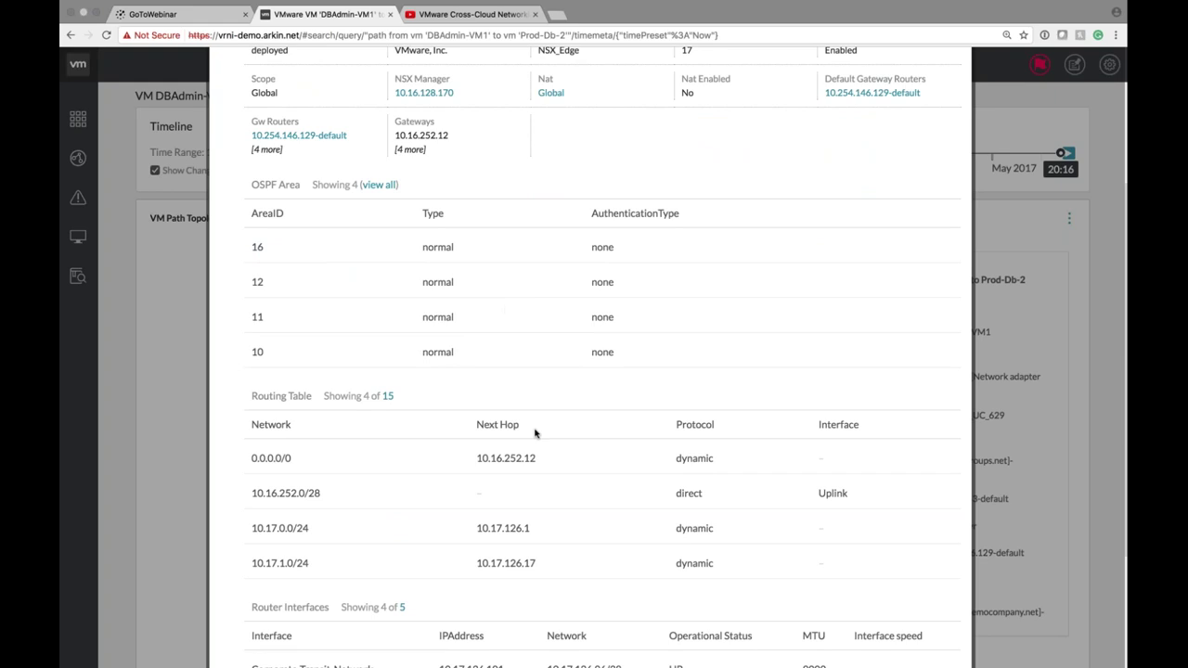
scroll(535, 434, down, 4)
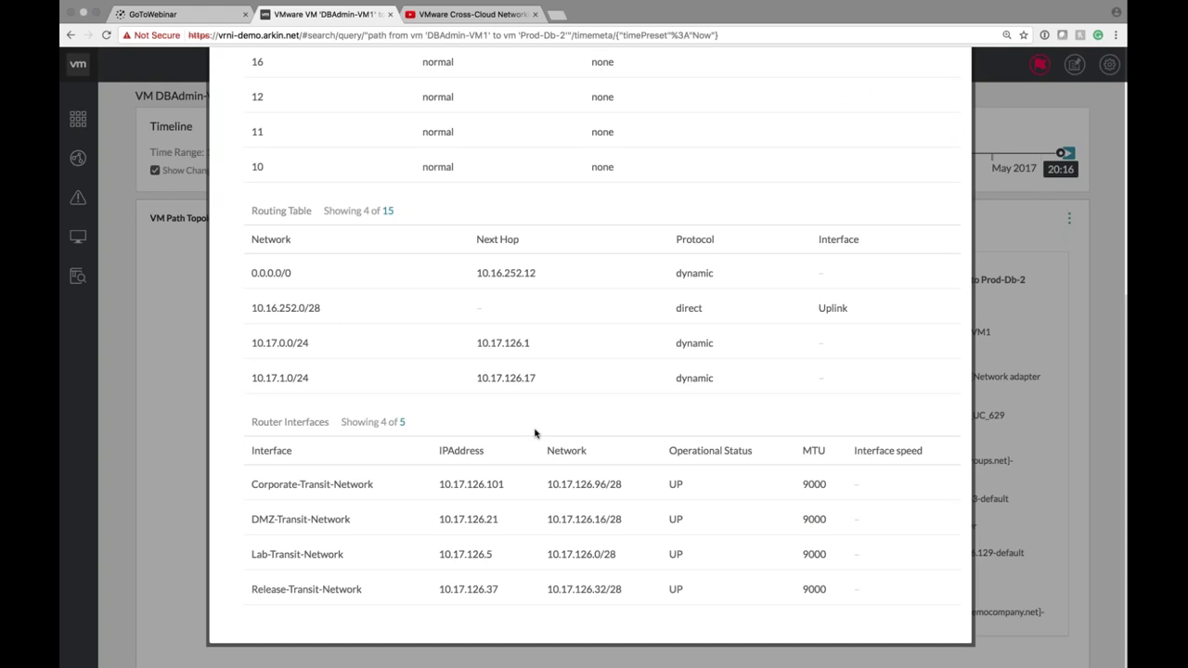
click(177, 400)
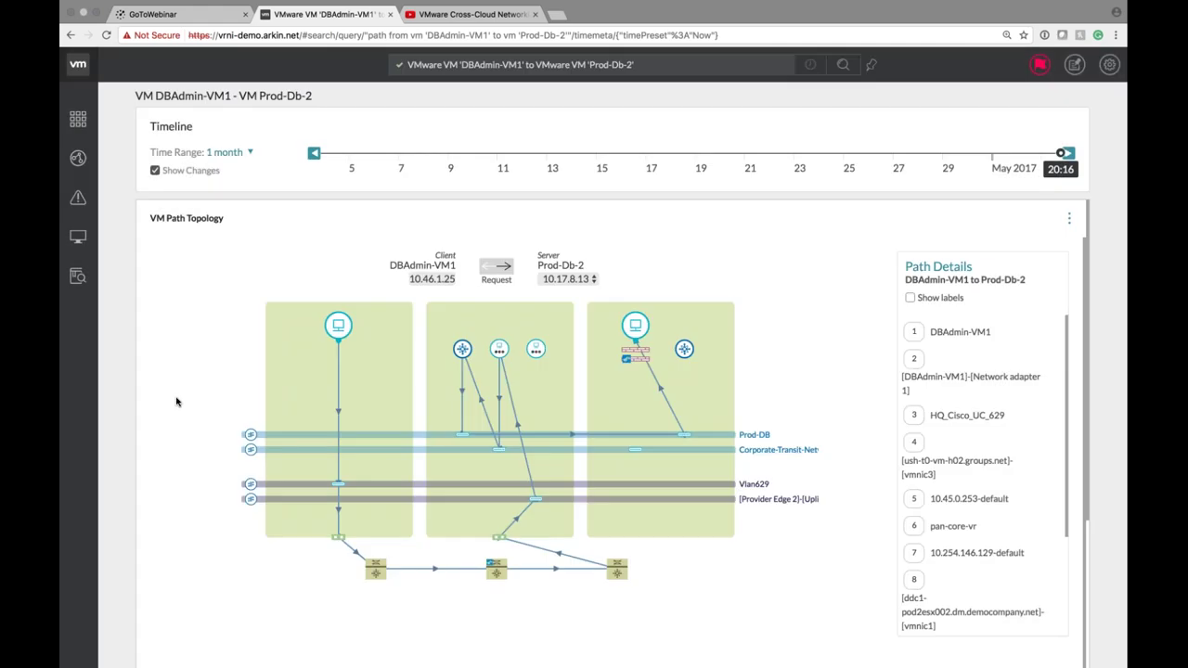
Inspect the distributed port group and the VXLAN network properties of Corporate-Transit-Network in the path topology.
click(498, 452)
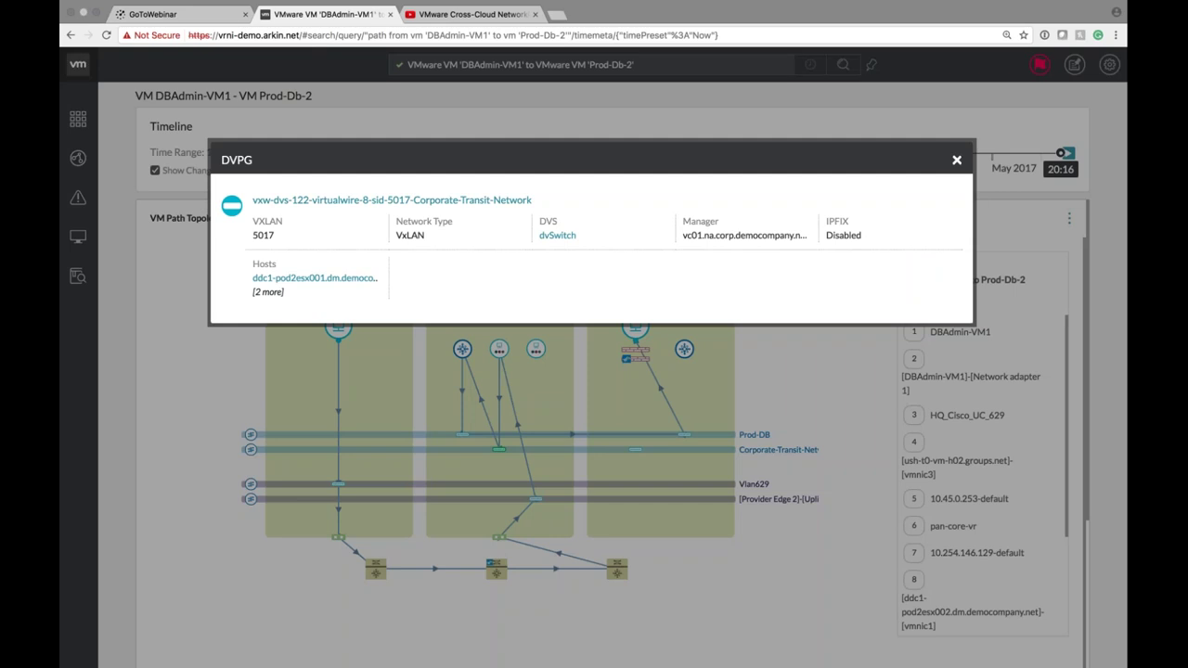
click(281, 538)
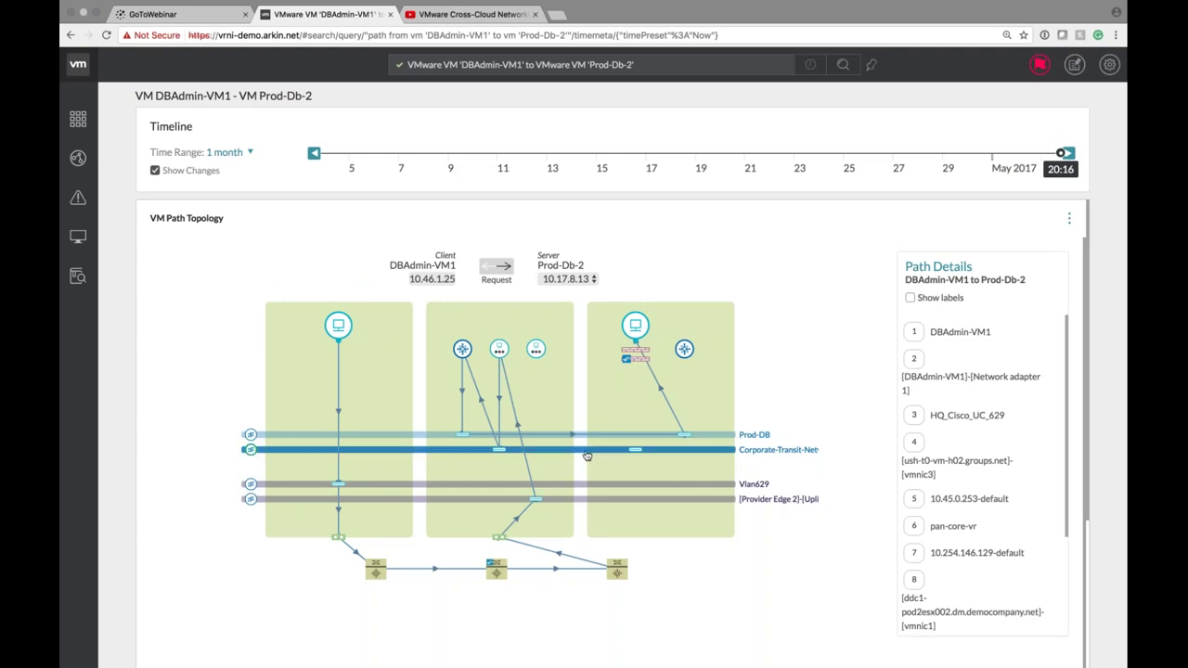
click(587, 454)
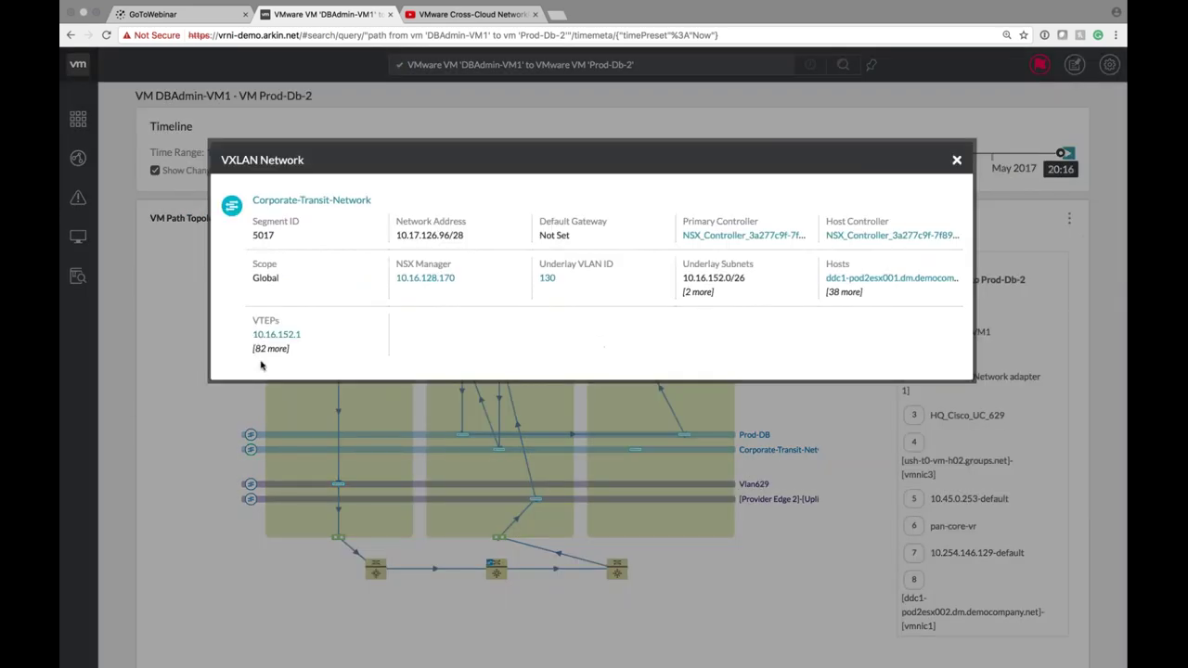
click(225, 408)
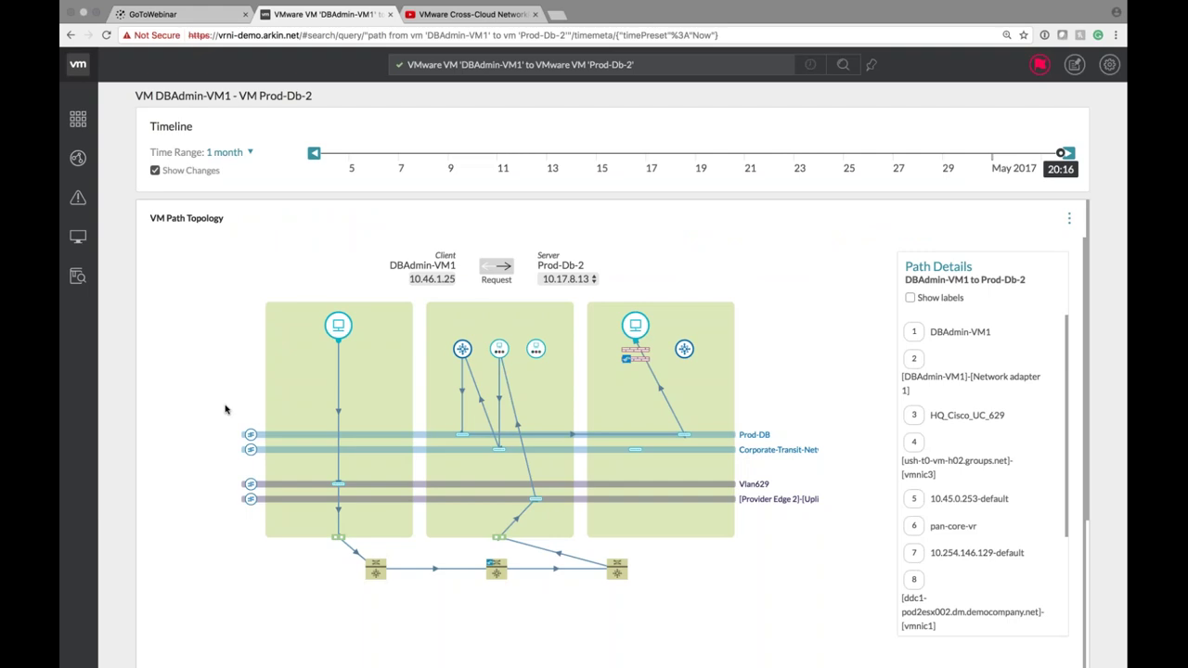
Review the LDR-Corporate VRF's OSPF area, routes and interfaces, and the Prod-DB VXLAN network's properties.
click(462, 350)
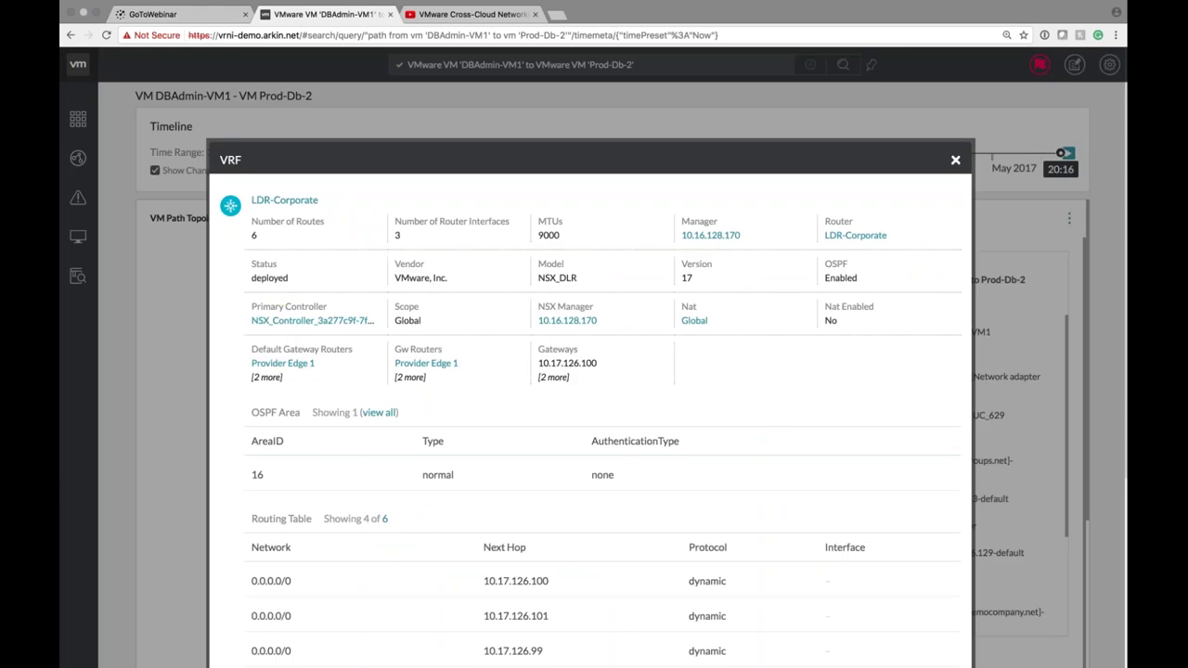
scroll(444, 392, down, 5)
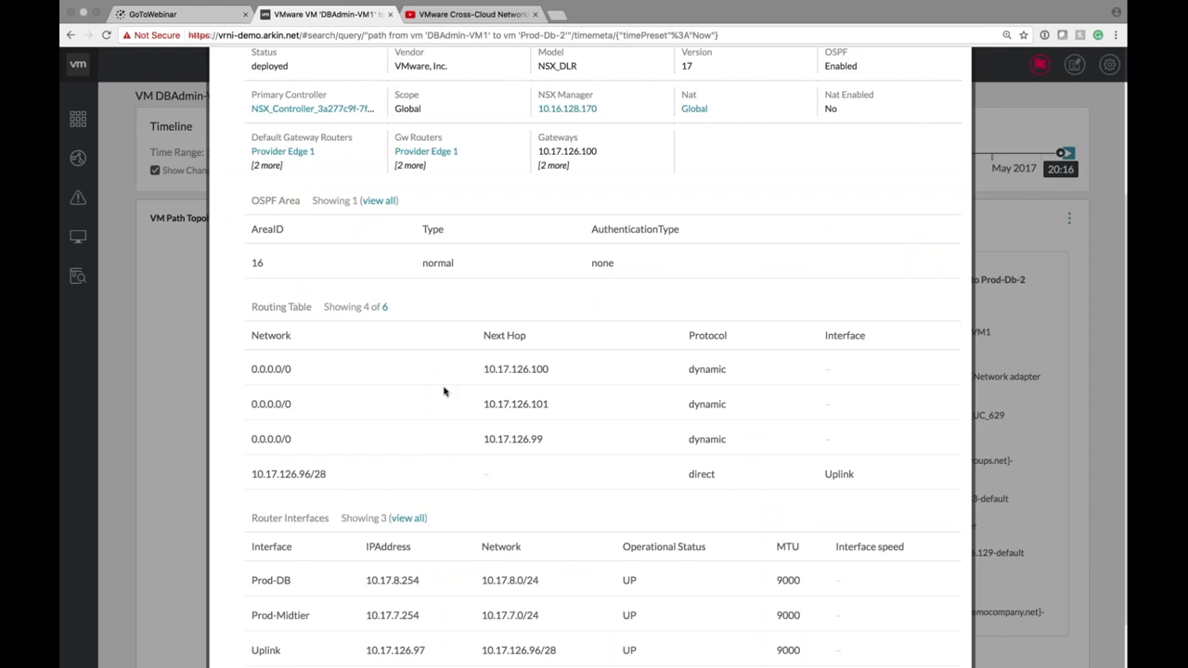
scroll(462, 445, down, 2)
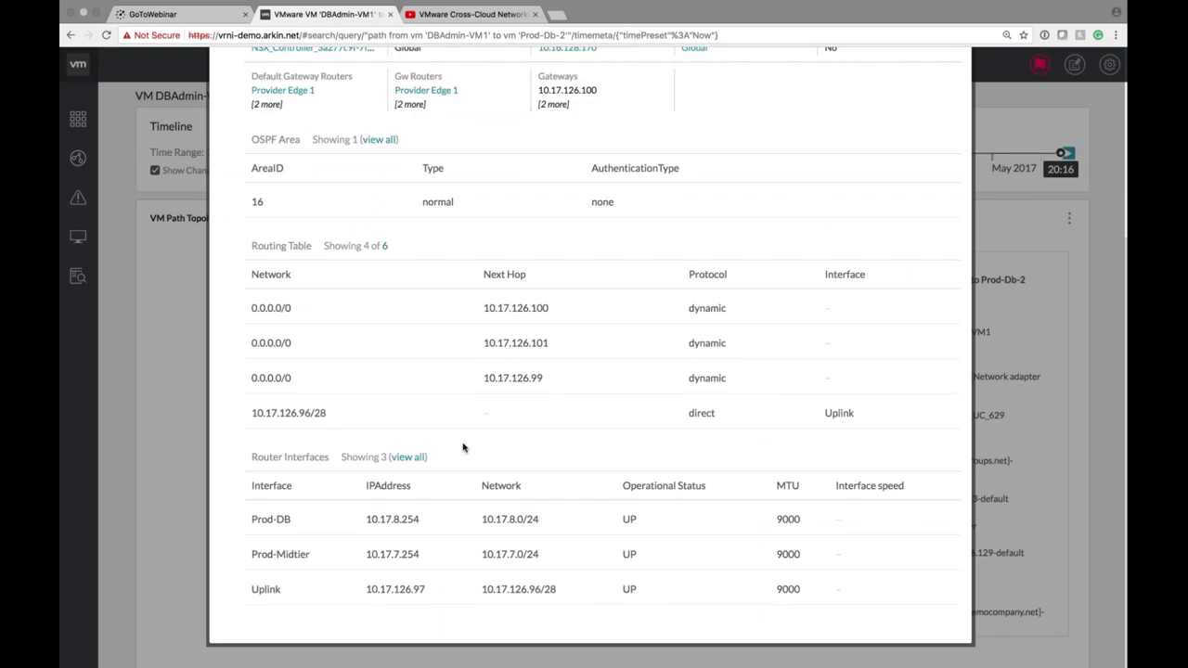
click(187, 412)
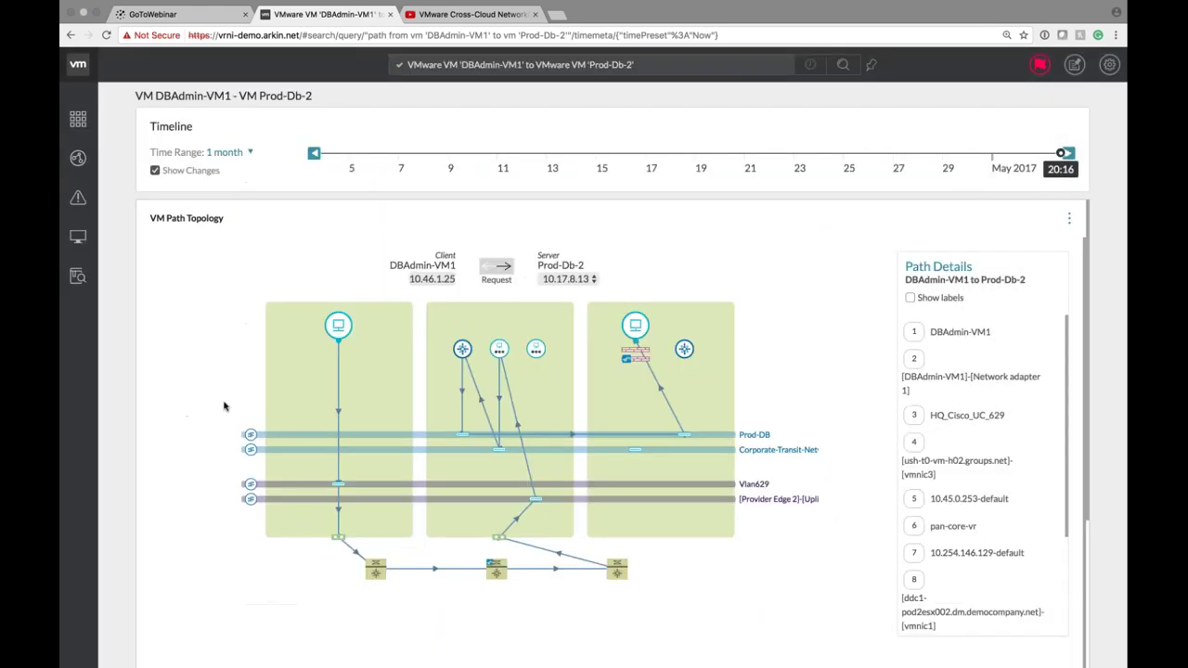
click(549, 435)
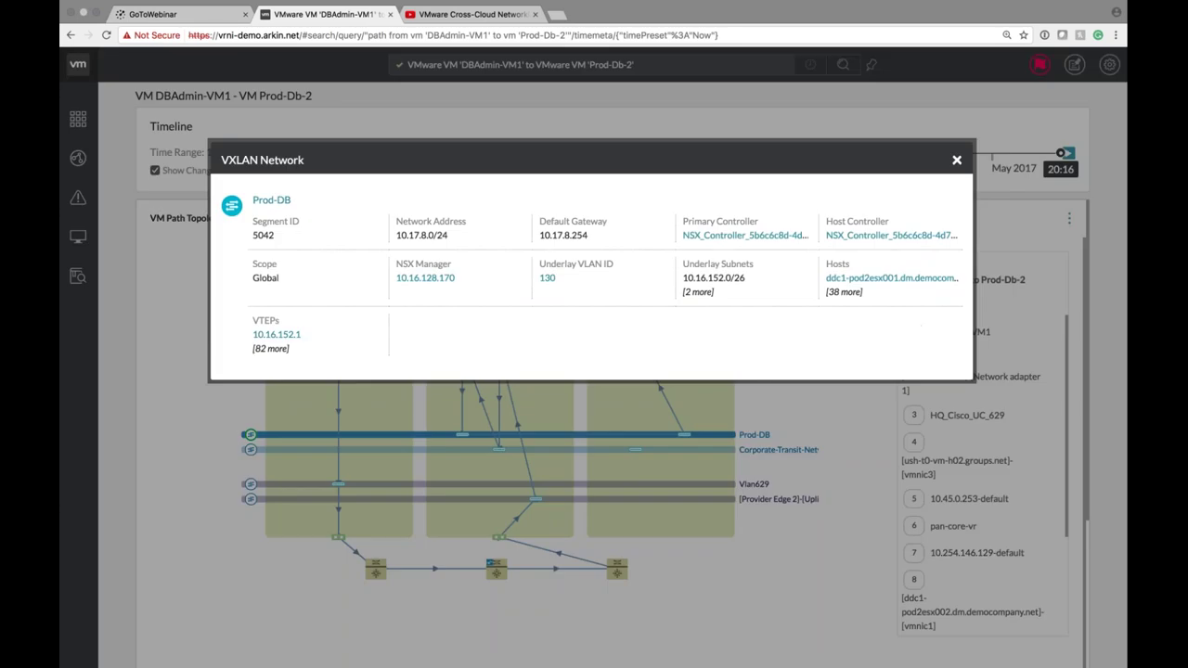
click(882, 442)
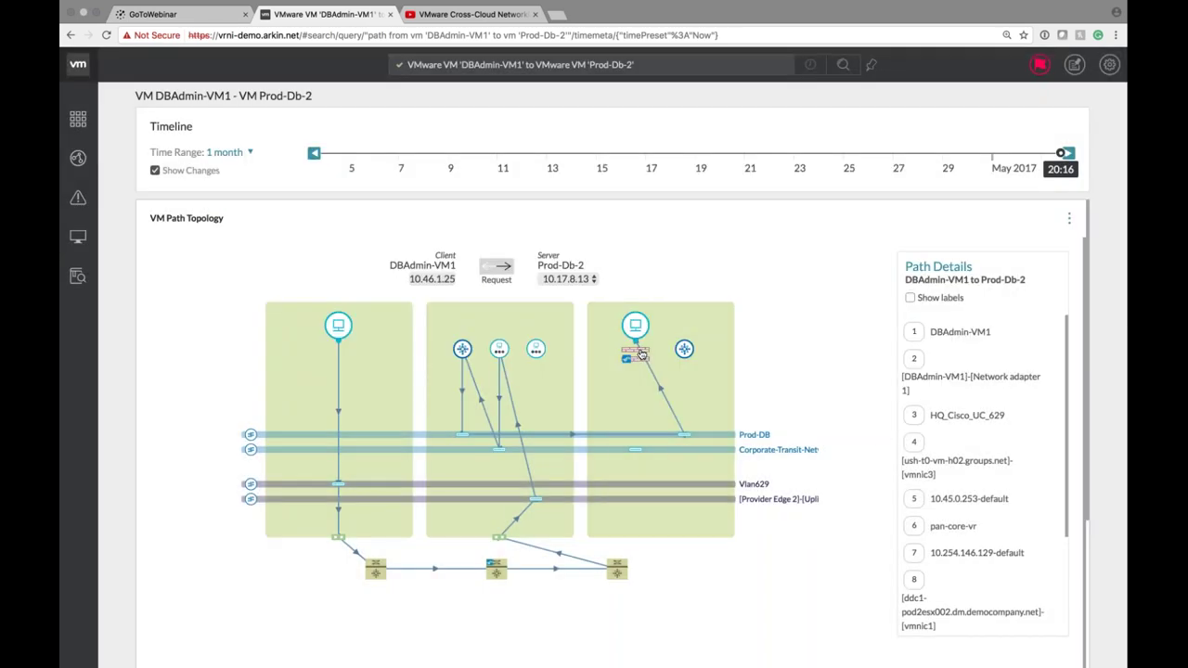
Review the firewall rules of the NSX Firewall and of PAN_VM_Series_Firewall1 in front of Prod-Db-2.
click(640, 355)
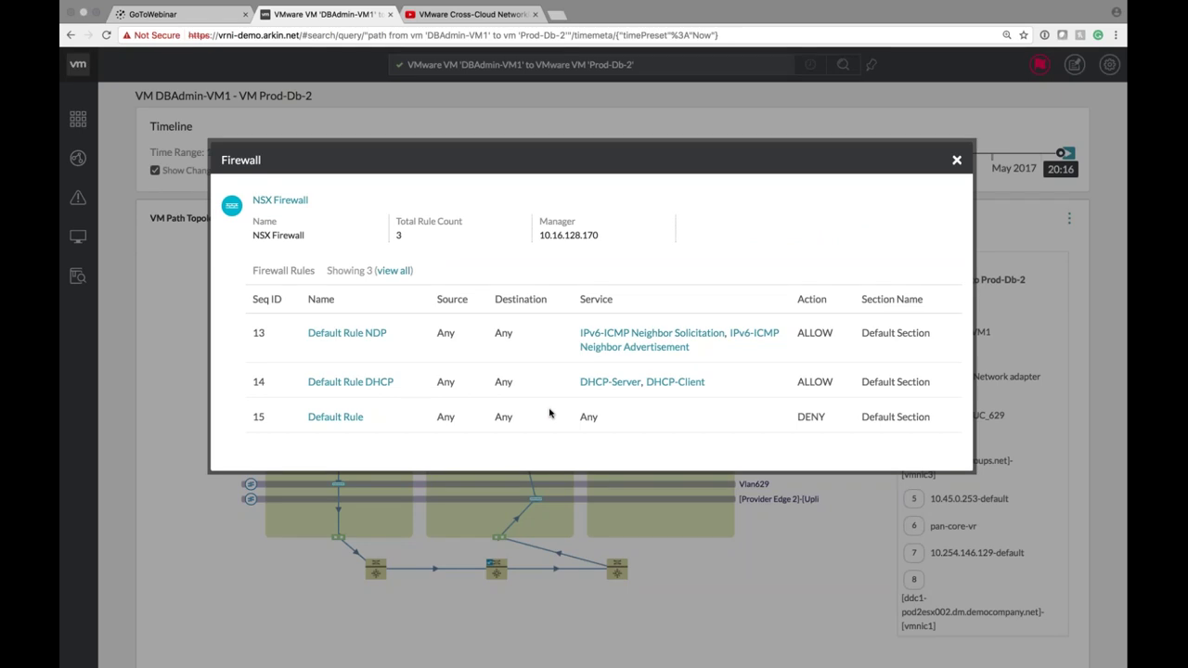
click(729, 576)
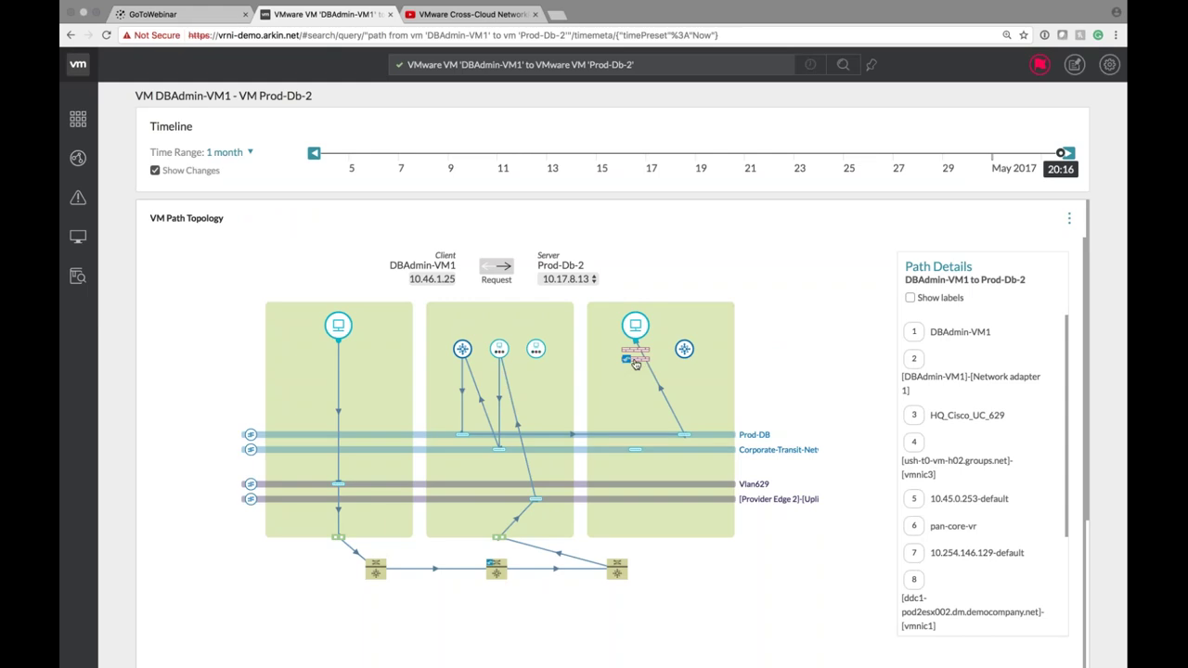
click(636, 362)
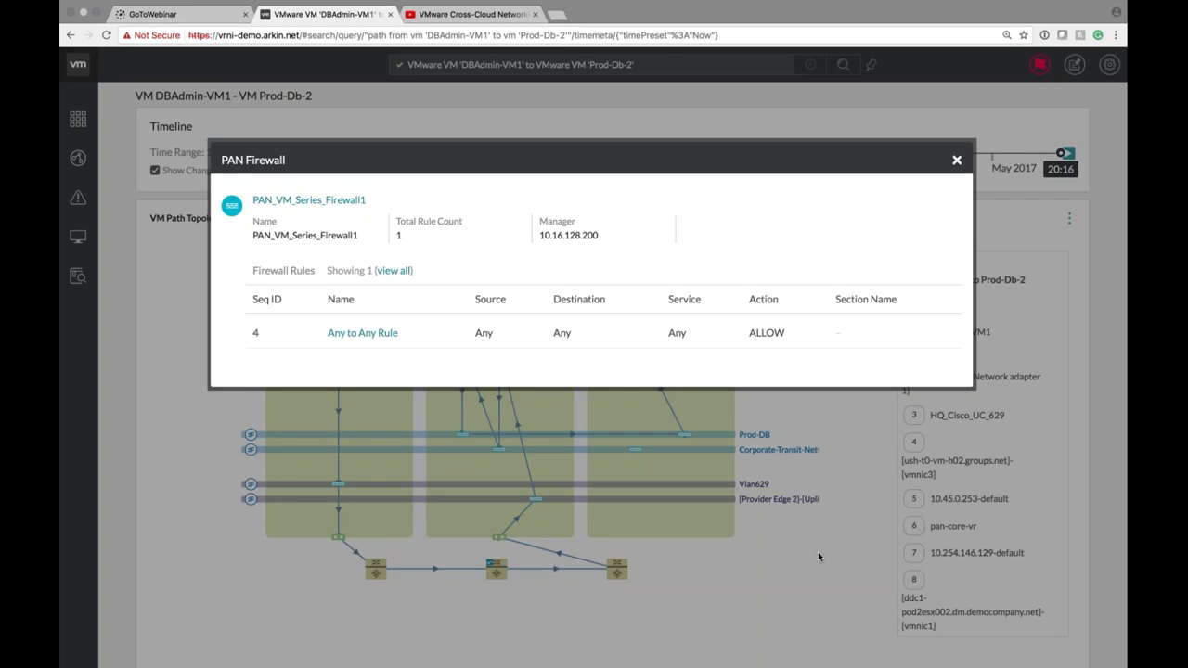
click(819, 555)
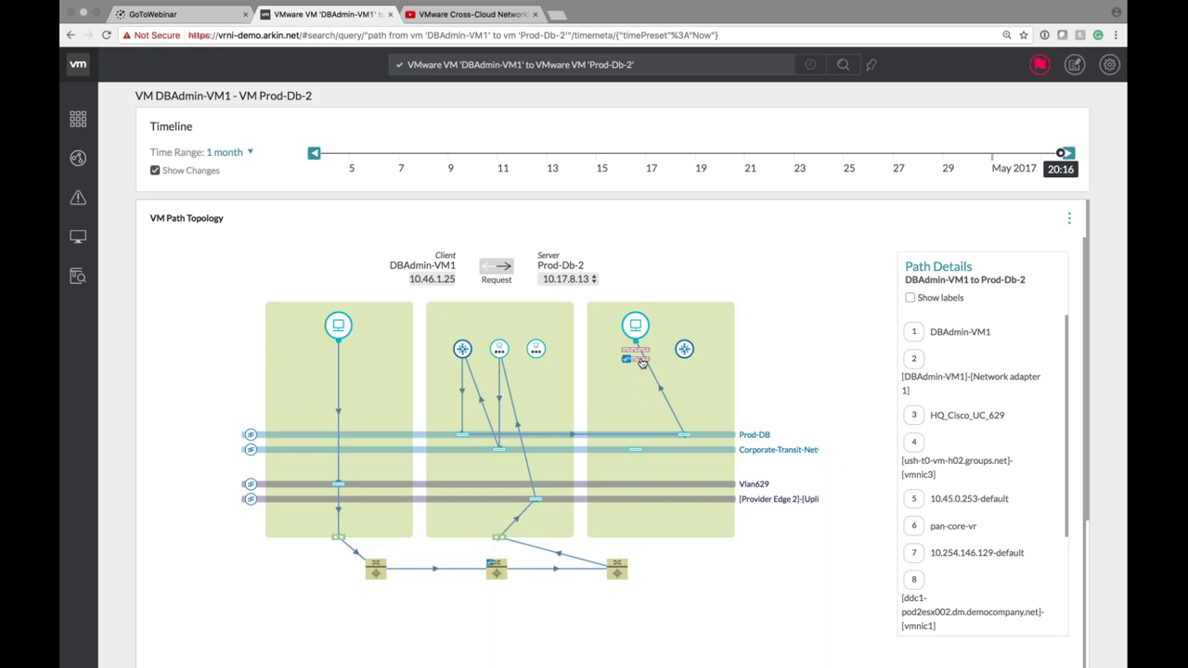
Switch the path direction from request to response to show the return path from Prod-Db-2 to DBAdmin-VM1.
click(506, 267)
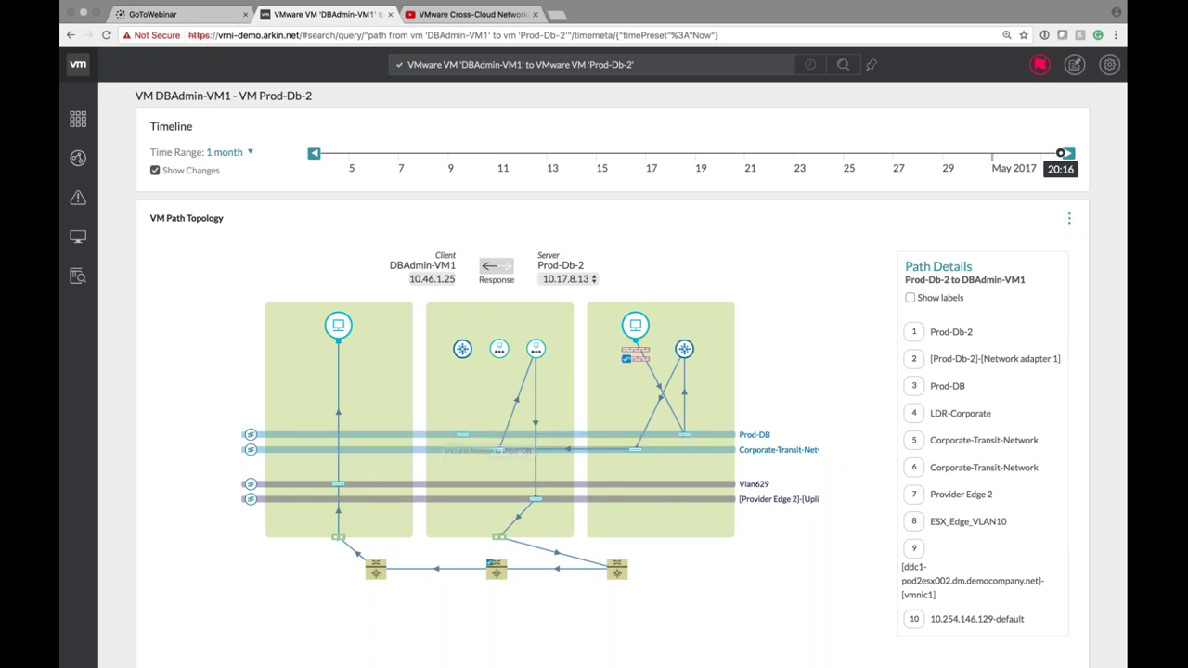
List the VMware NSX entities and open the overview of NSX Manager 10.16.128.170.
mouse_move(82, 238)
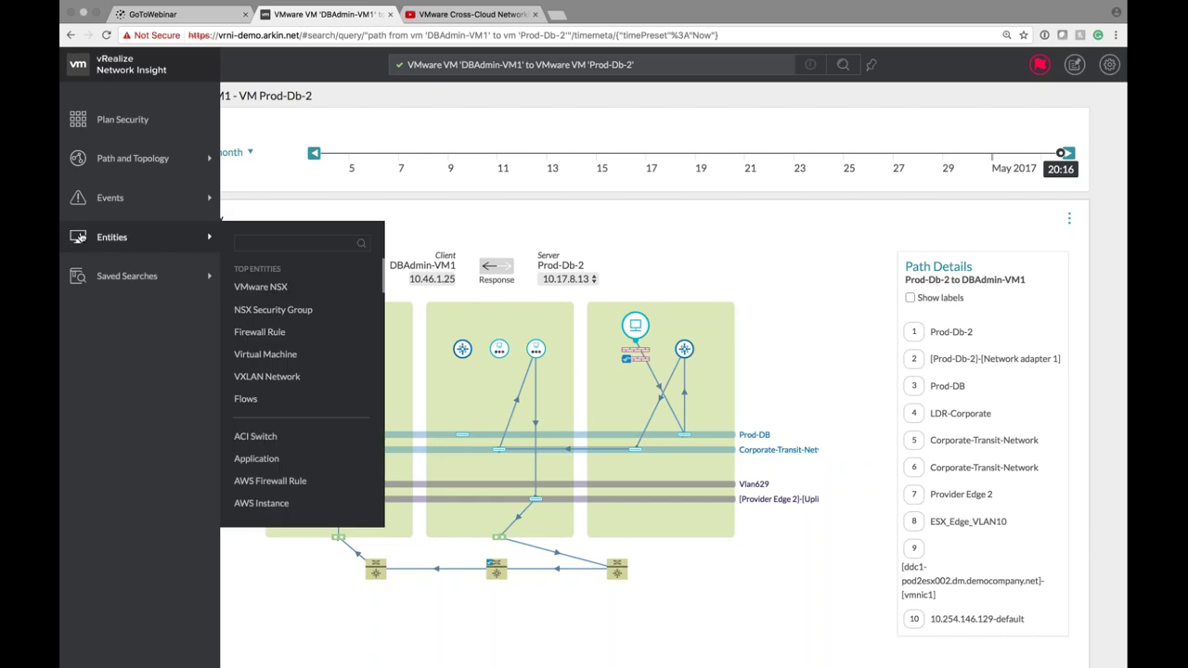
click(244, 288)
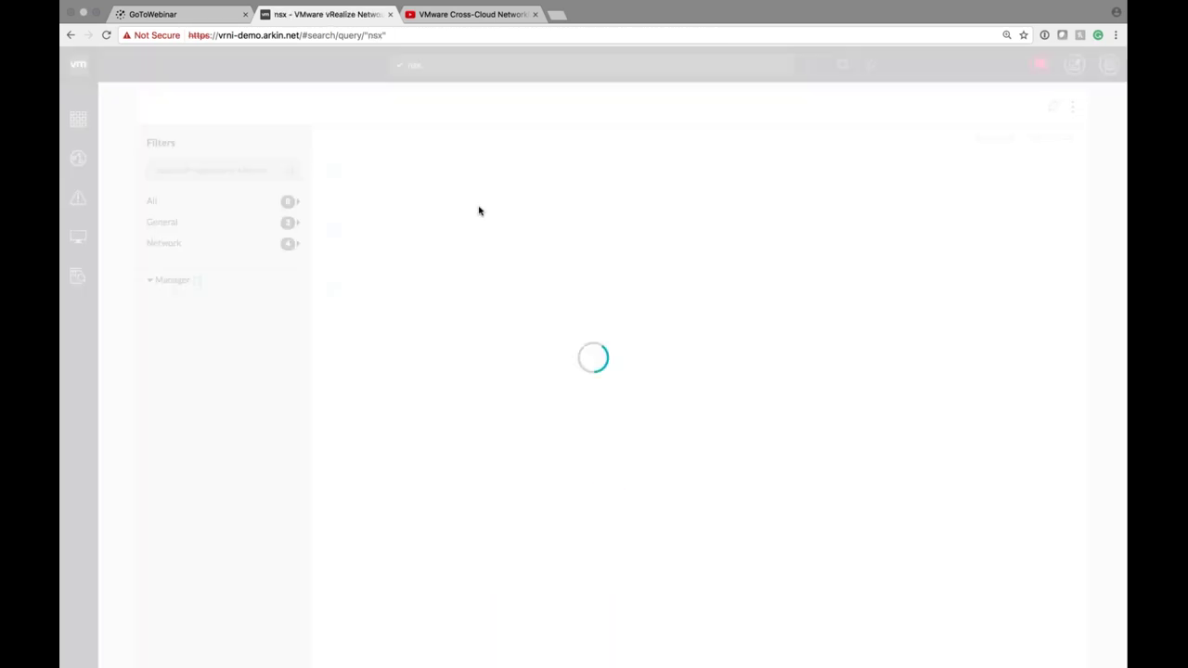
click(411, 167)
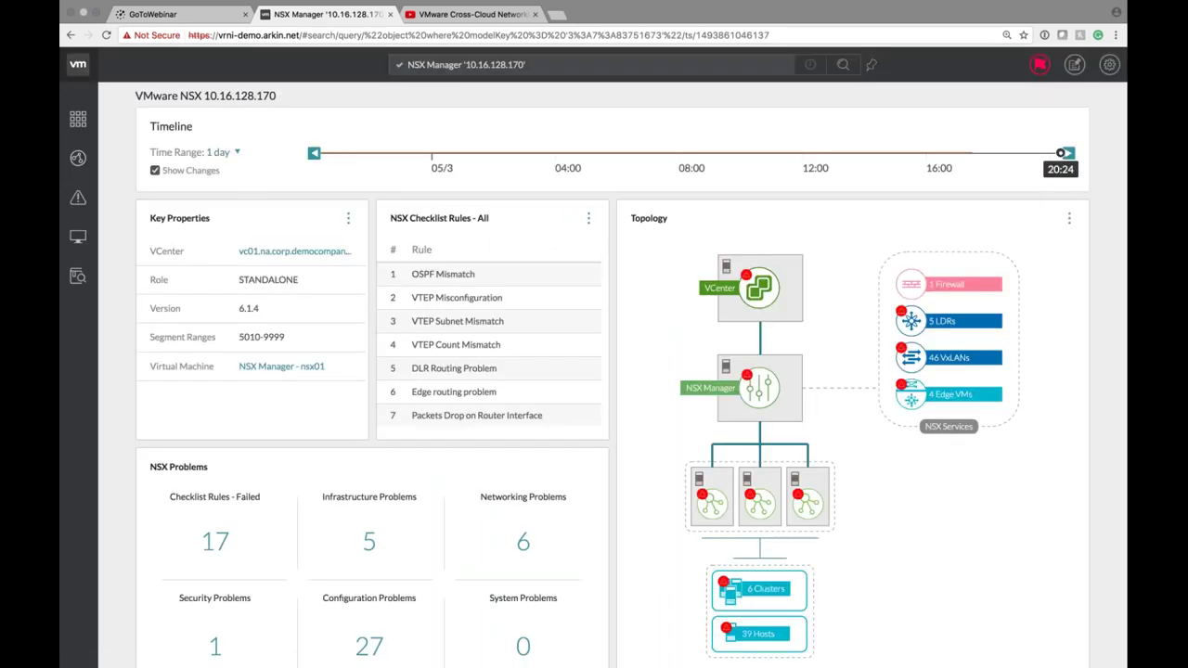
Review the NSX problem categories and the full list of NSX checklist rules on the NSX Manager overview.
click(228, 151)
key(Escape)
scroll(611, 277, down, 3)
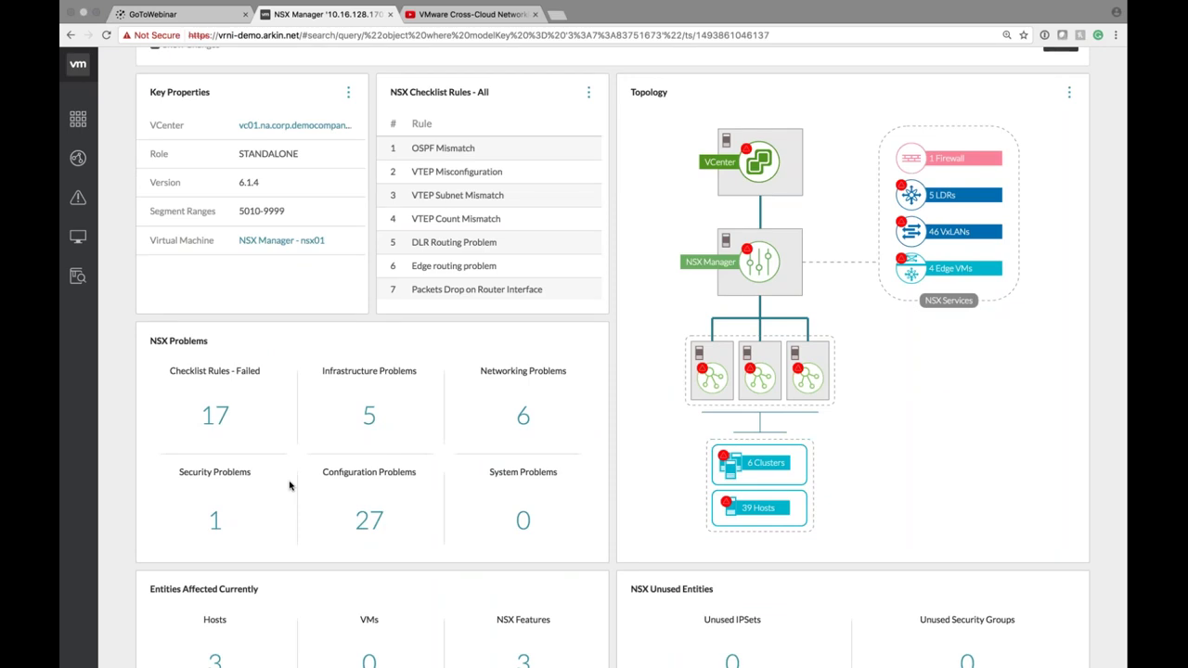
scroll(444, 231, down, 3)
scroll(443, 231, up, 3)
scroll(490, 206, down, 3)
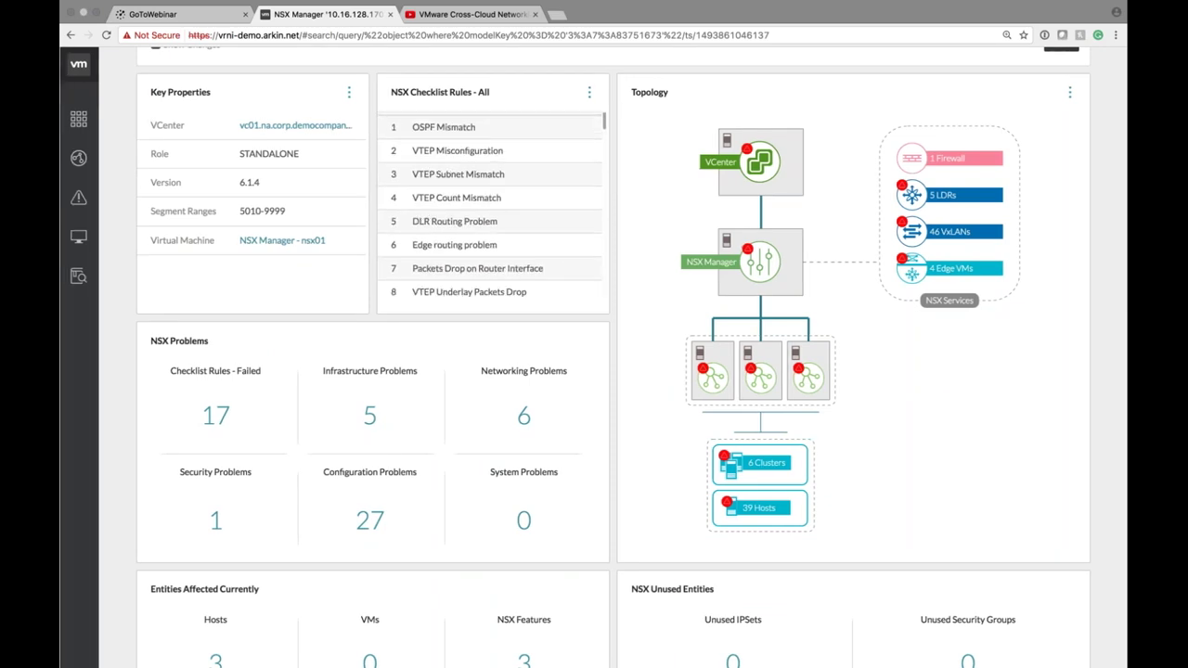
scroll(459, 153, down, 5)
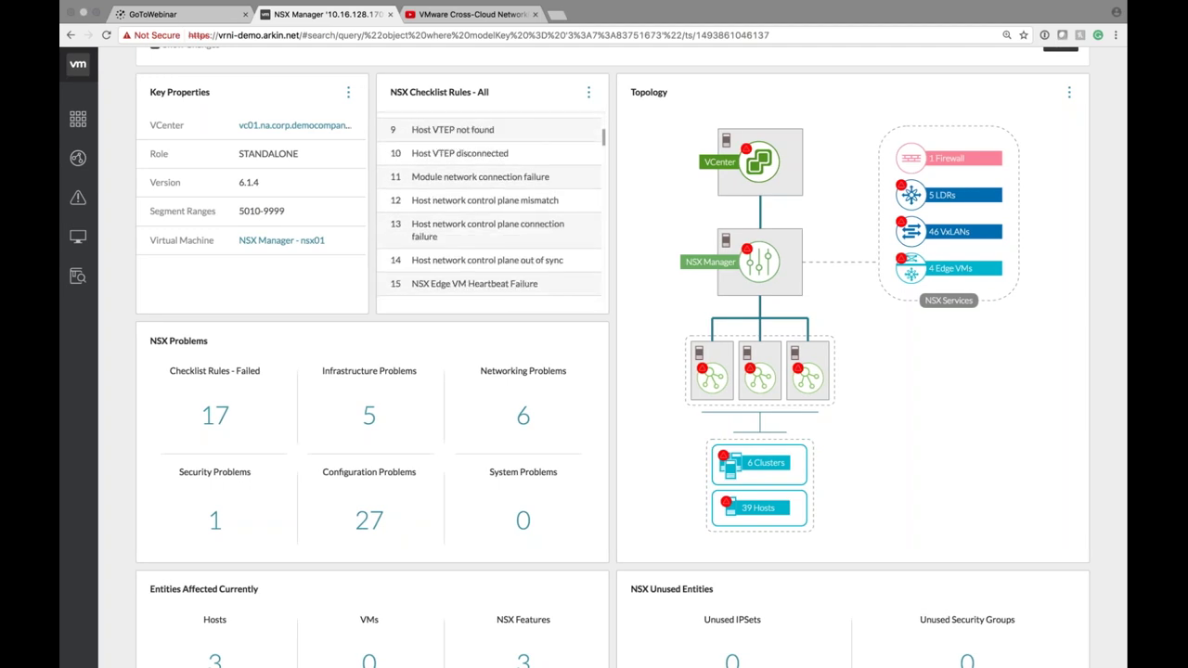
scroll(490, 206, down, 3)
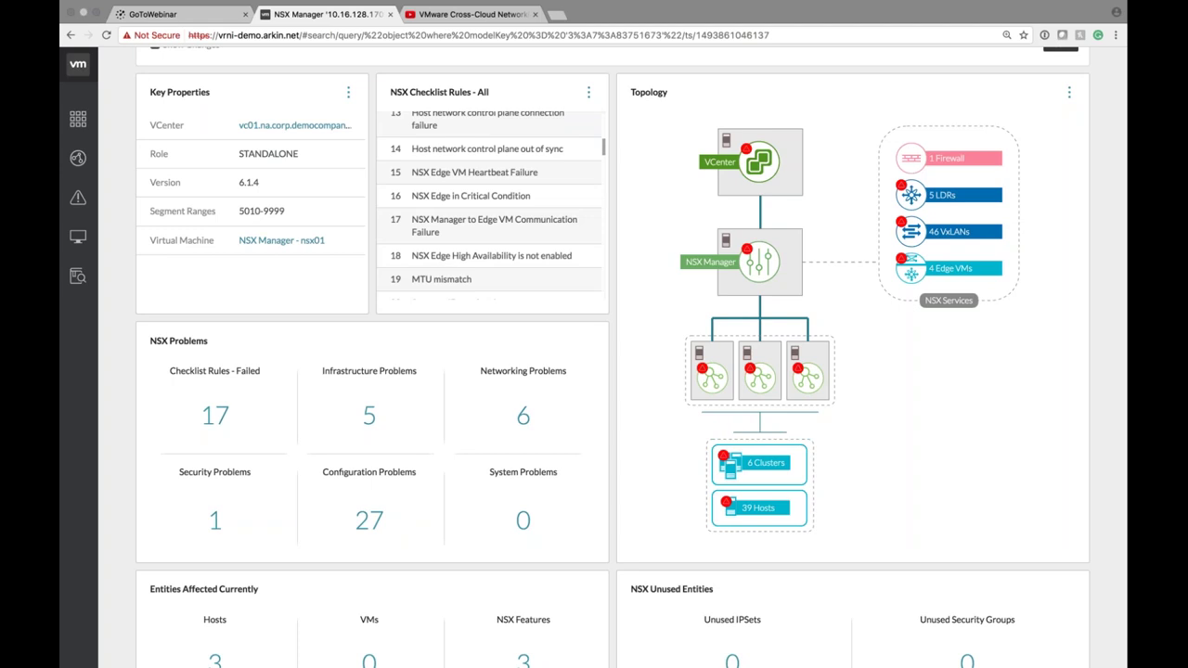
scroll(490, 206, down, 2)
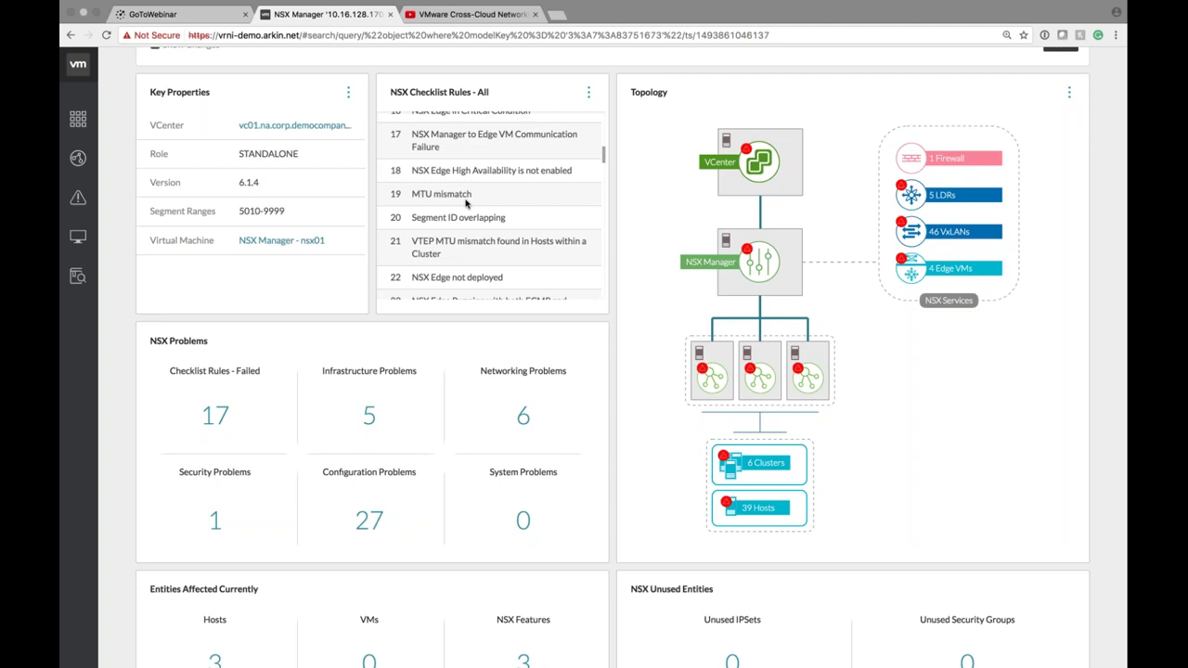
scroll(467, 202, down, 5)
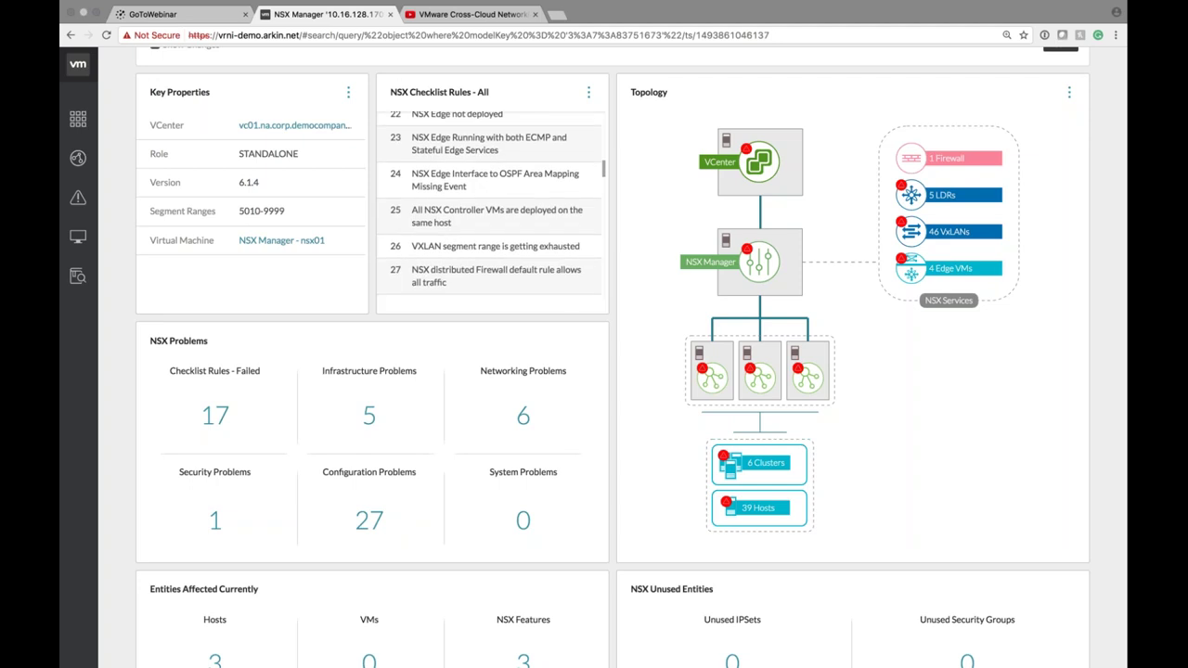
scroll(492, 203, down, 3)
scroll(492, 204, down, 2)
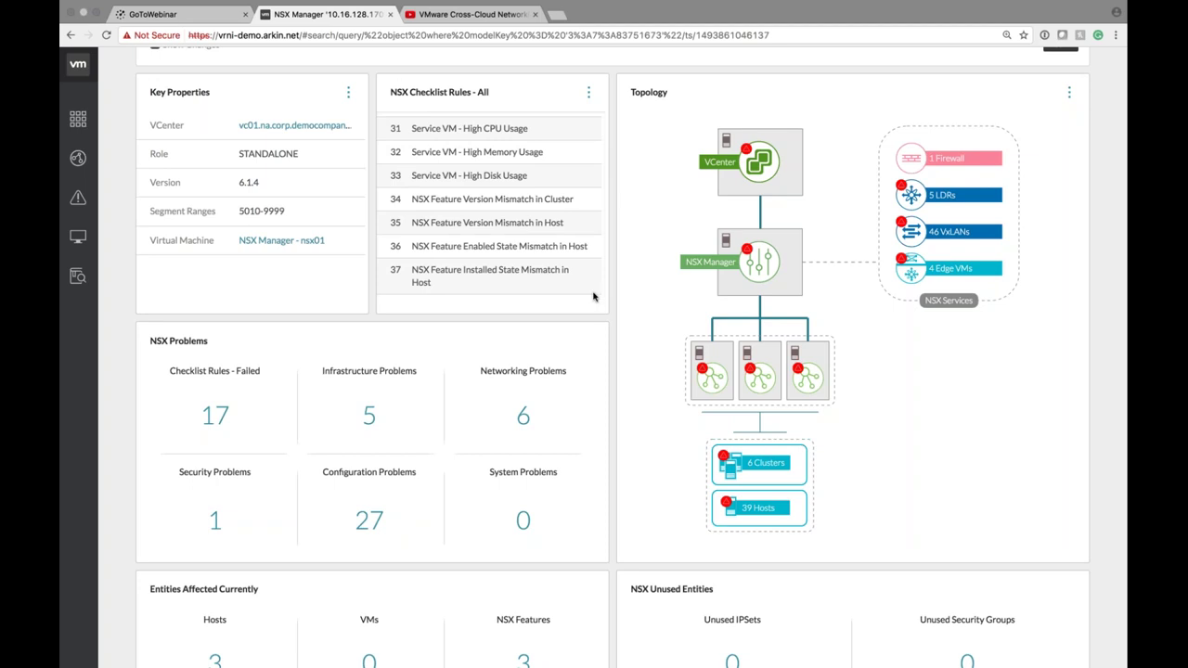
scroll(492, 205, down, 1)
scroll(492, 205, down, 15)
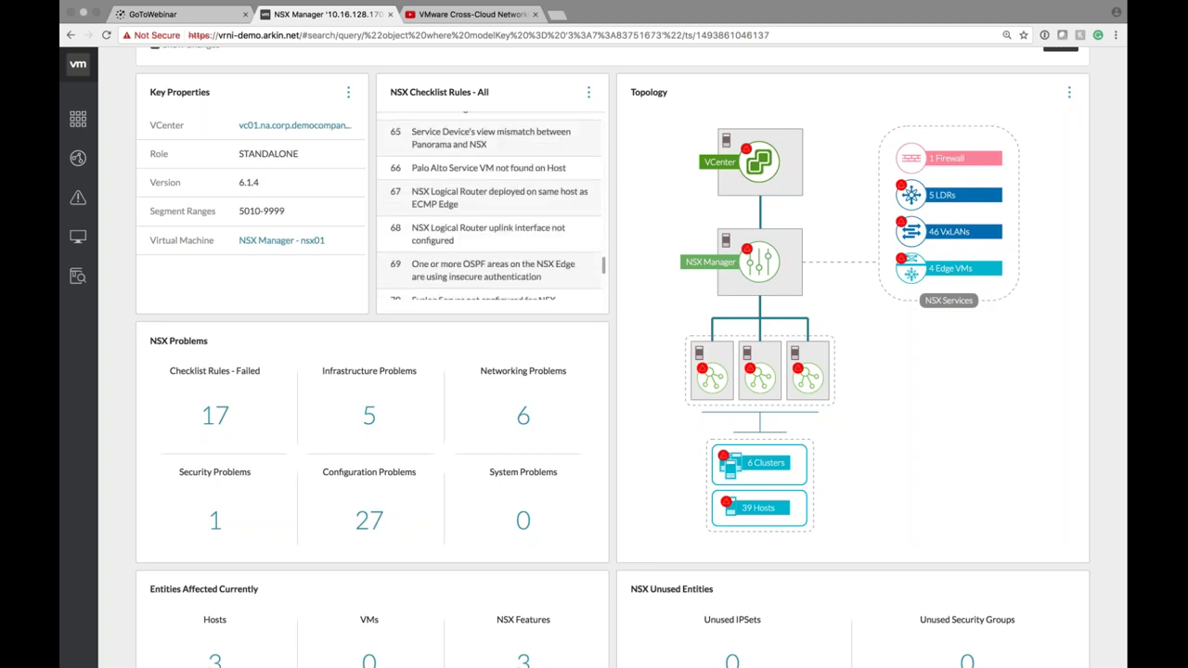
scroll(492, 204, down, 3)
scroll(631, 233, up, 5)
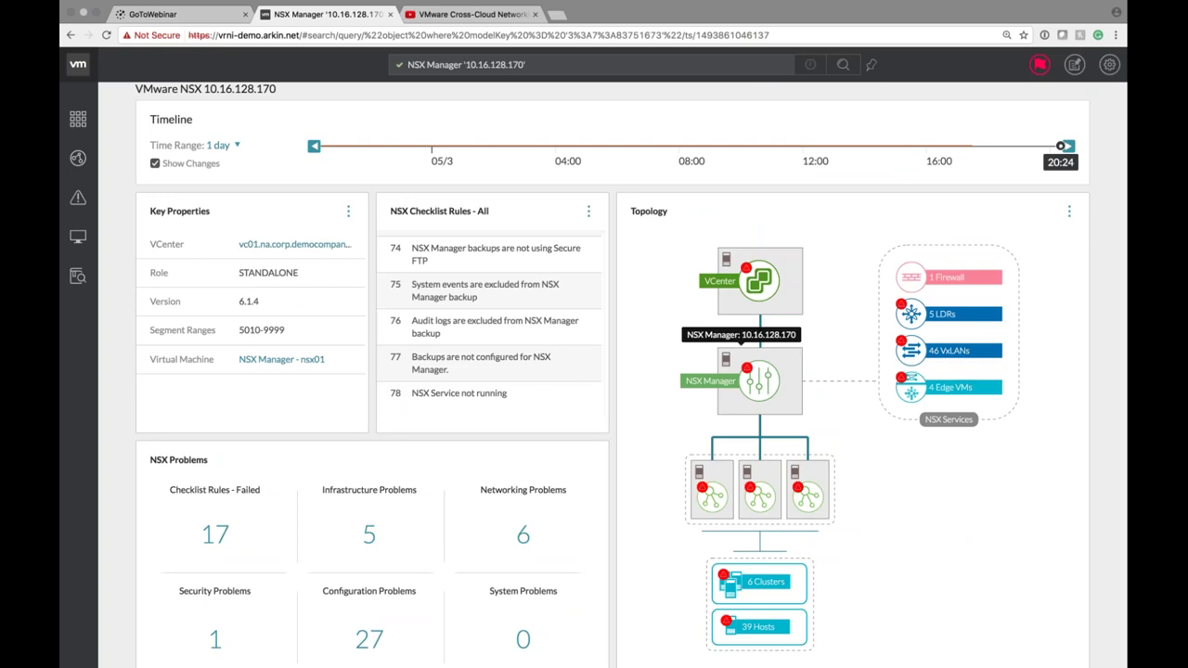
Review the problem list of the NSX Manager in the topology, including the details and recommendations for "Module not loaded".
click(776, 372)
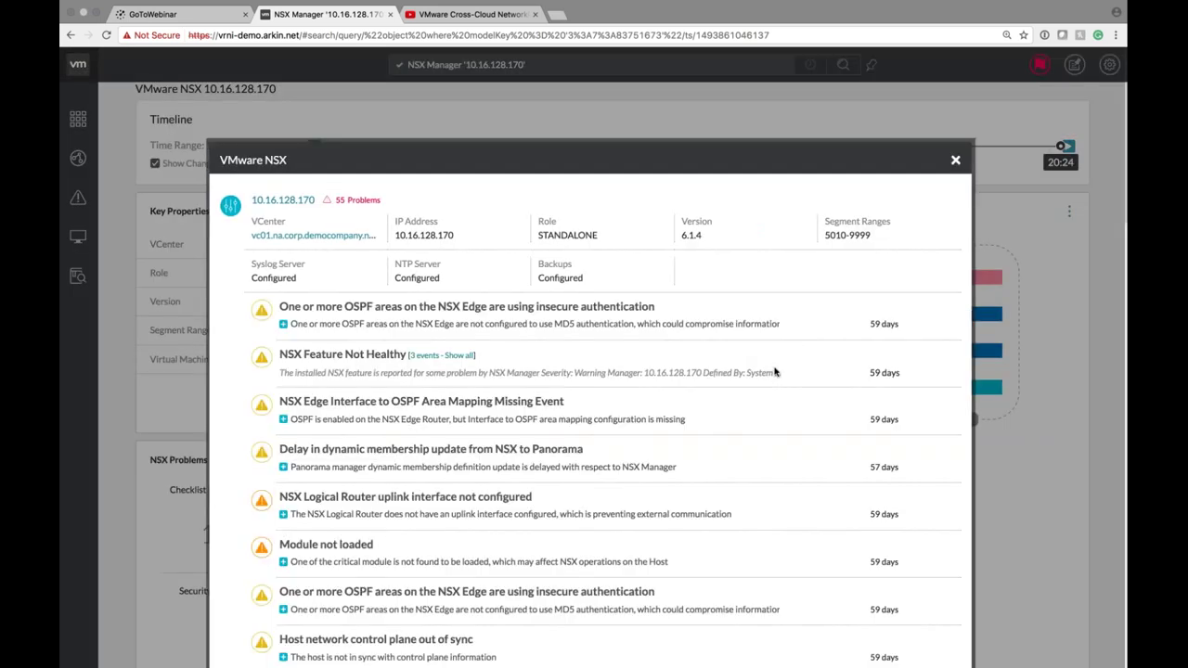
scroll(785, 333, down, 1)
scroll(785, 325, down, 3)
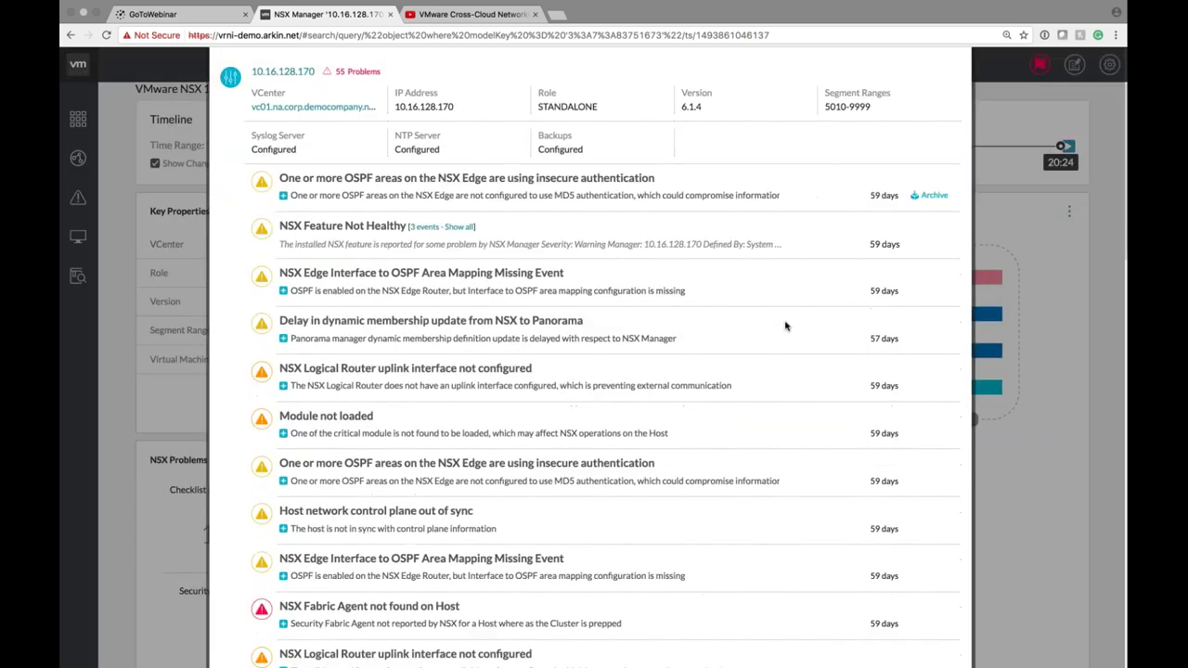
mouse_move(284, 291)
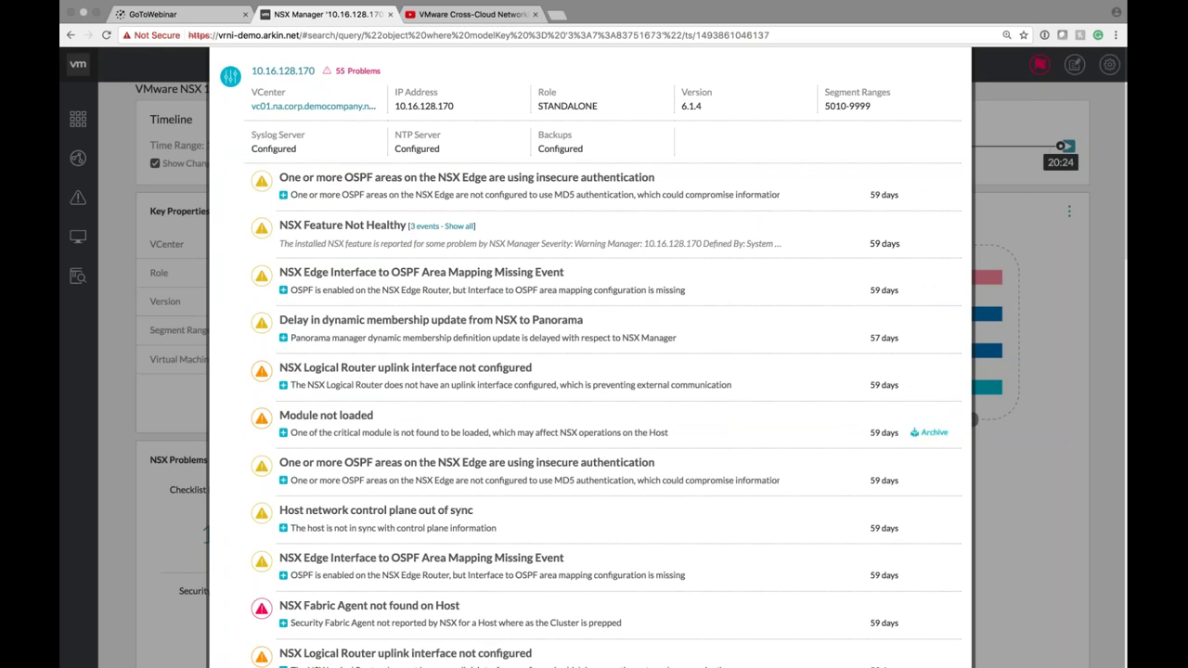
click(283, 432)
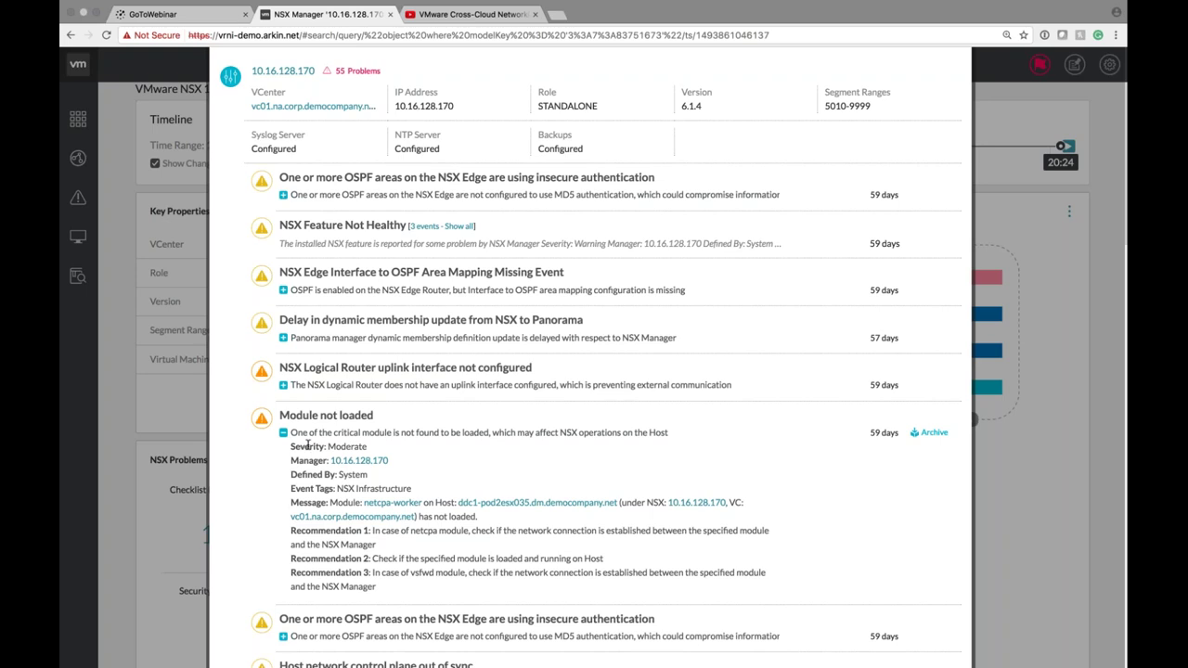
click(283, 433)
scroll(462, 501, down, 5)
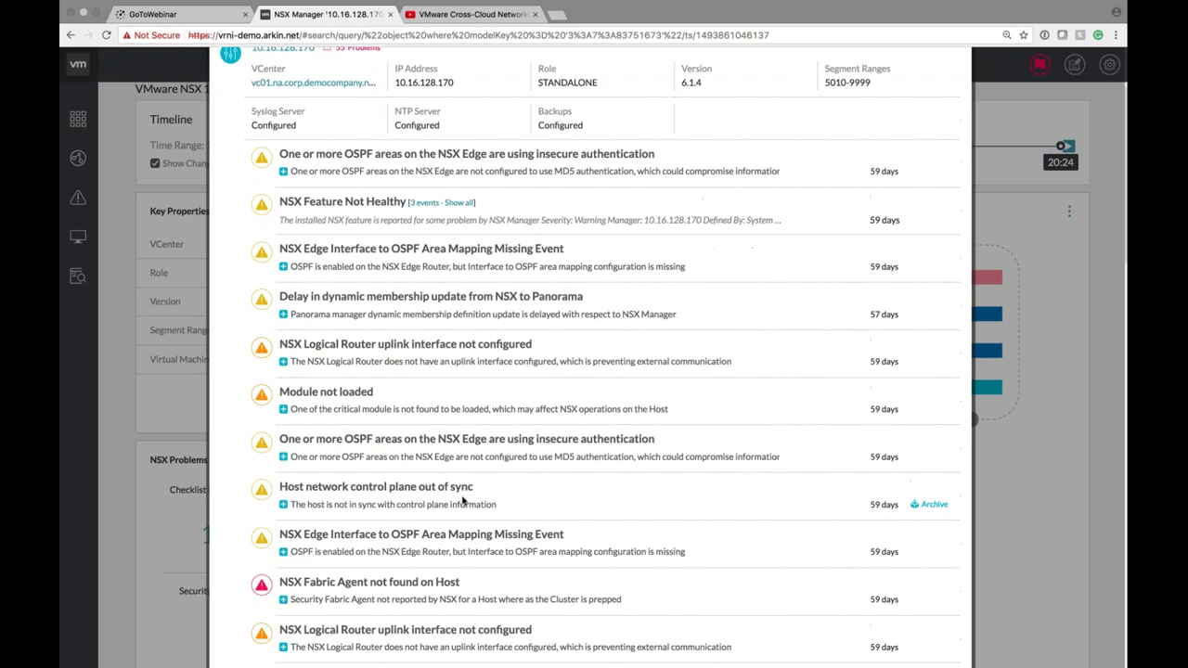
scroll(606, 357, down, 8)
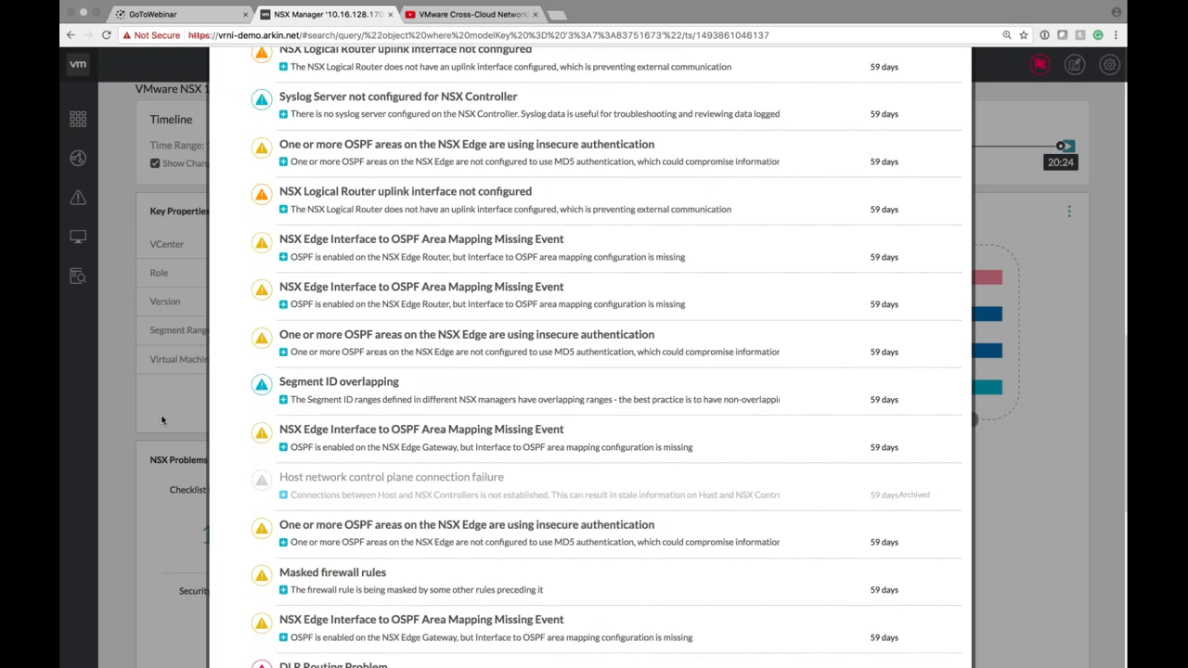
click(161, 420)
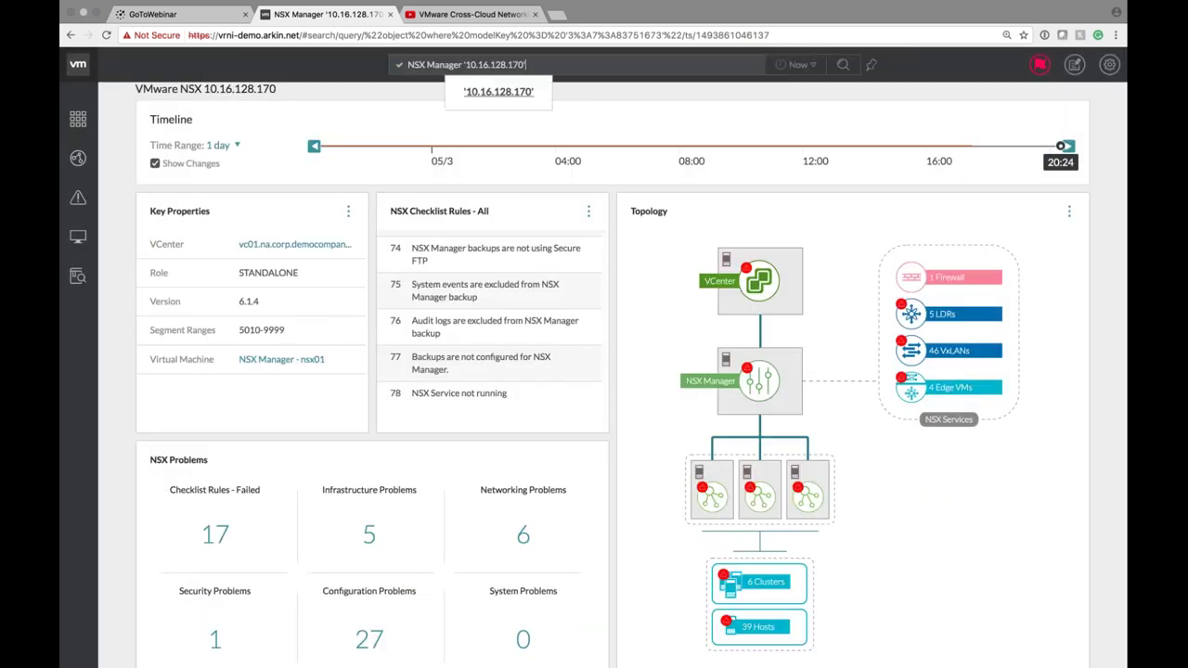
Search for MTU Mismatch Event, and return to the NSX Manager overview.
text(mtu)
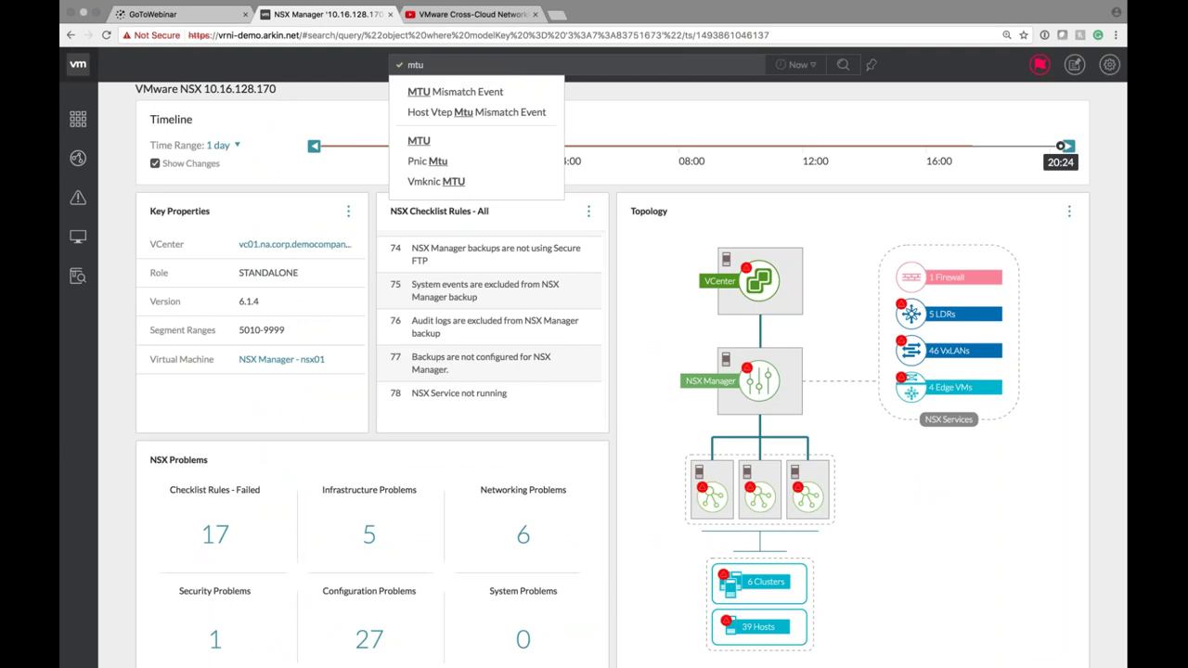
key(Up)
click(548, 90)
key(Return)
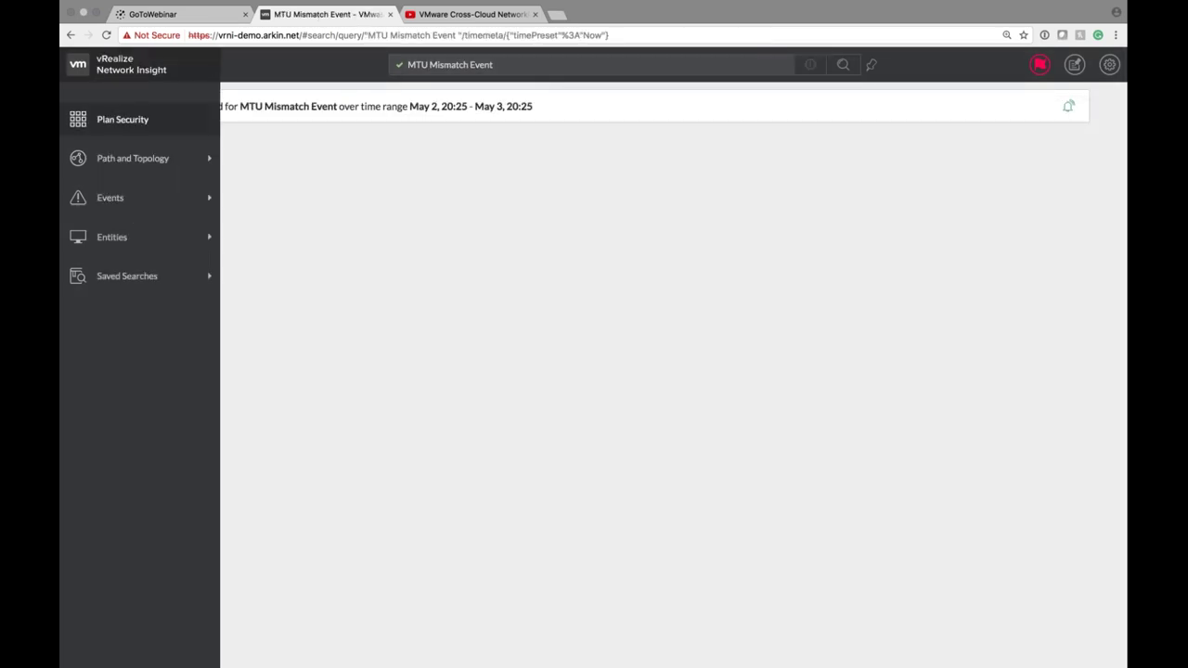
click(71, 38)
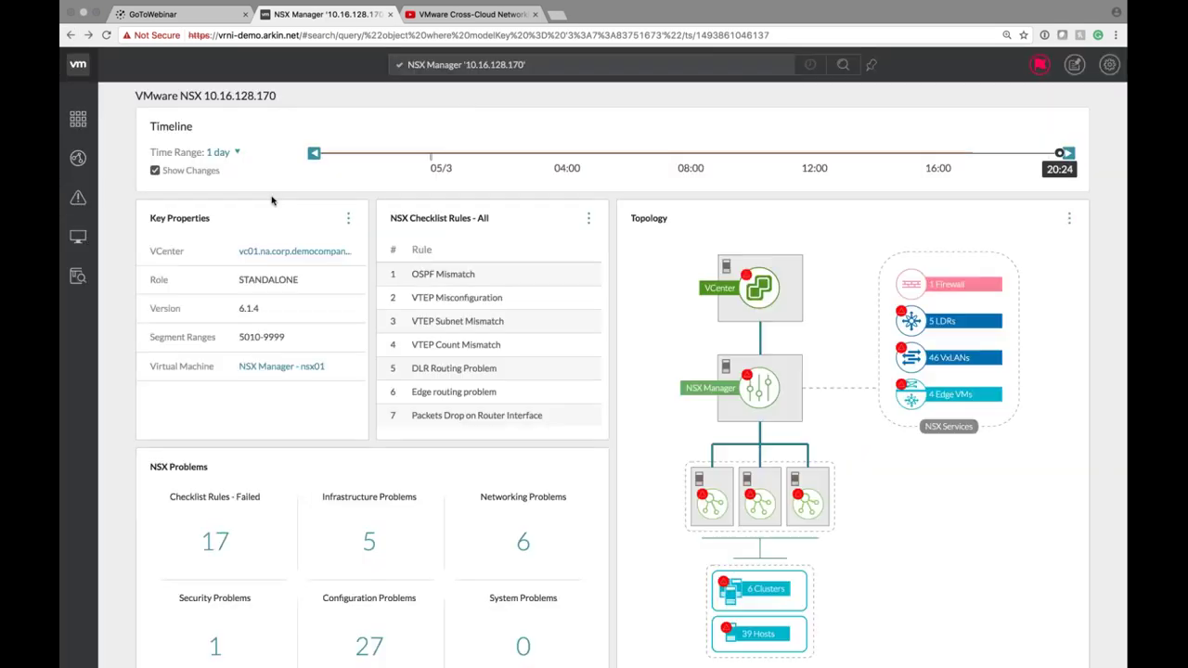
Review the middle NSX Controller's problems, expanding the missing syslog server and host network control plane out of sync events.
click(760, 487)
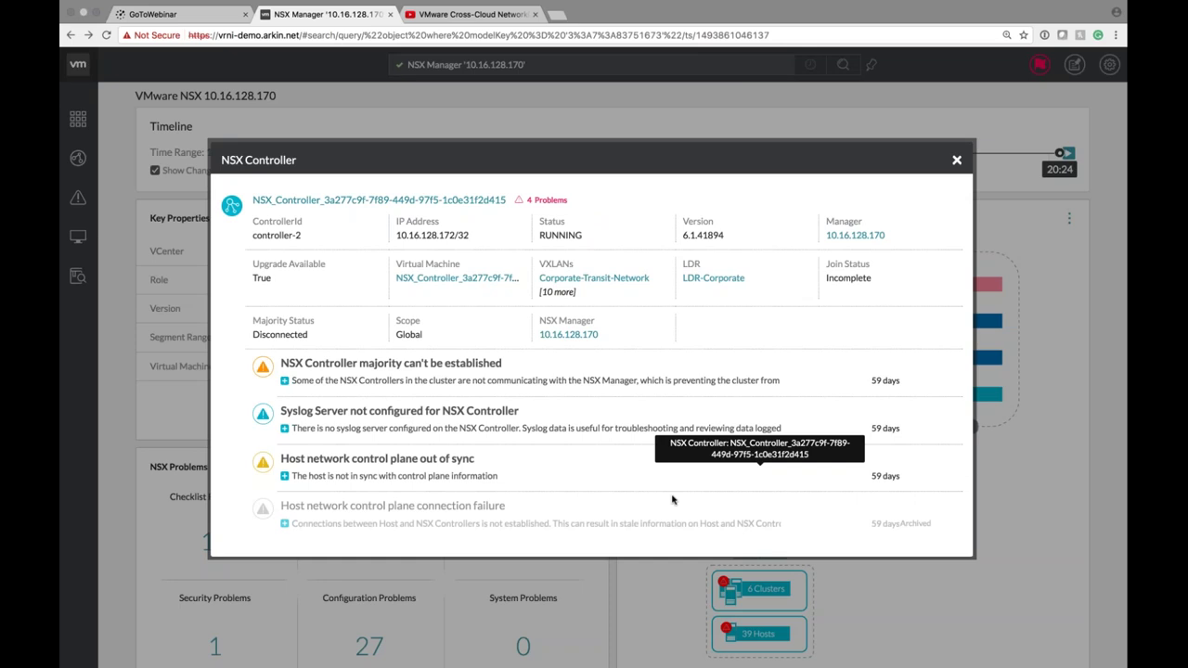
click(284, 430)
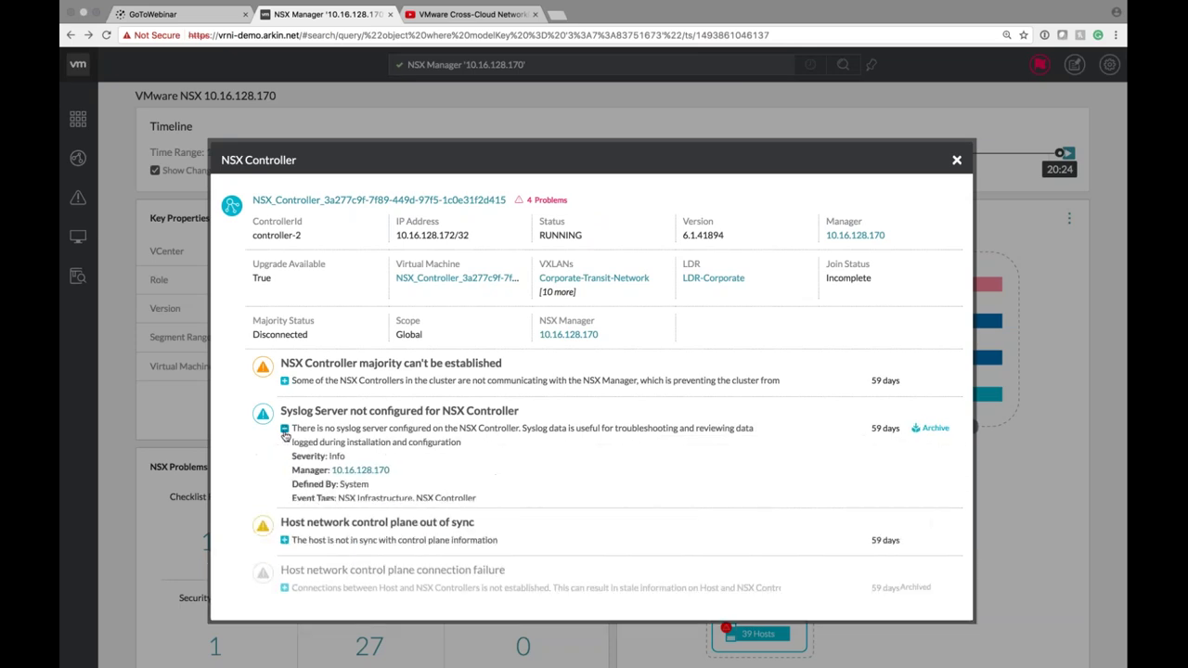
click(284, 589)
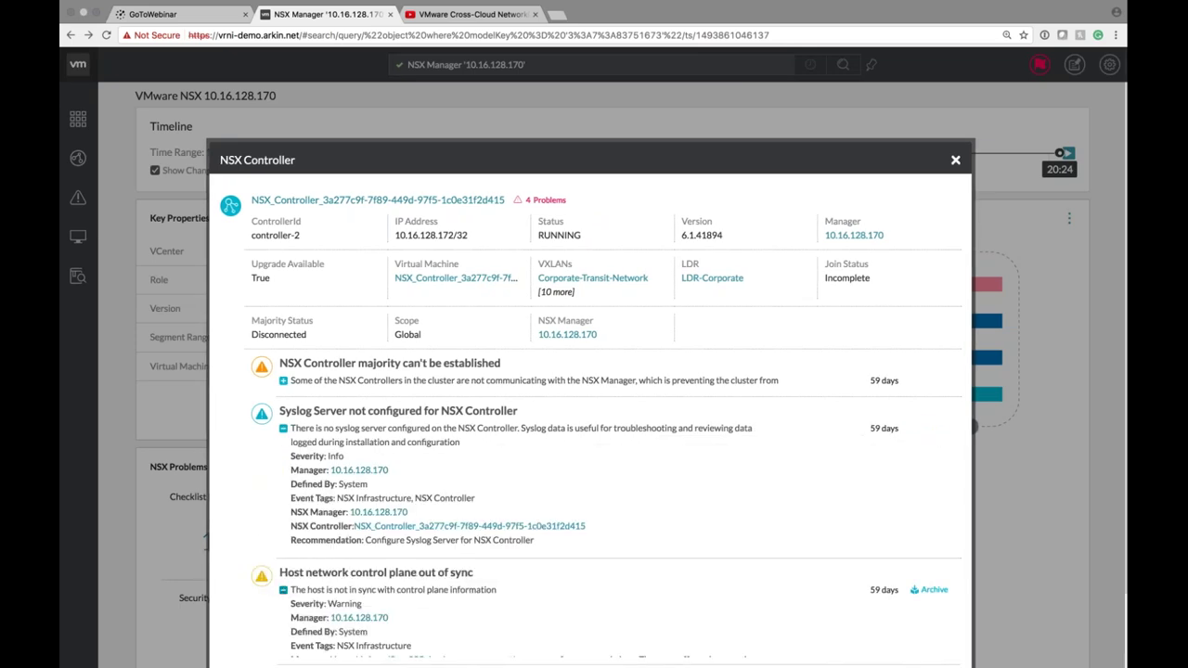
scroll(590, 389, down, 3)
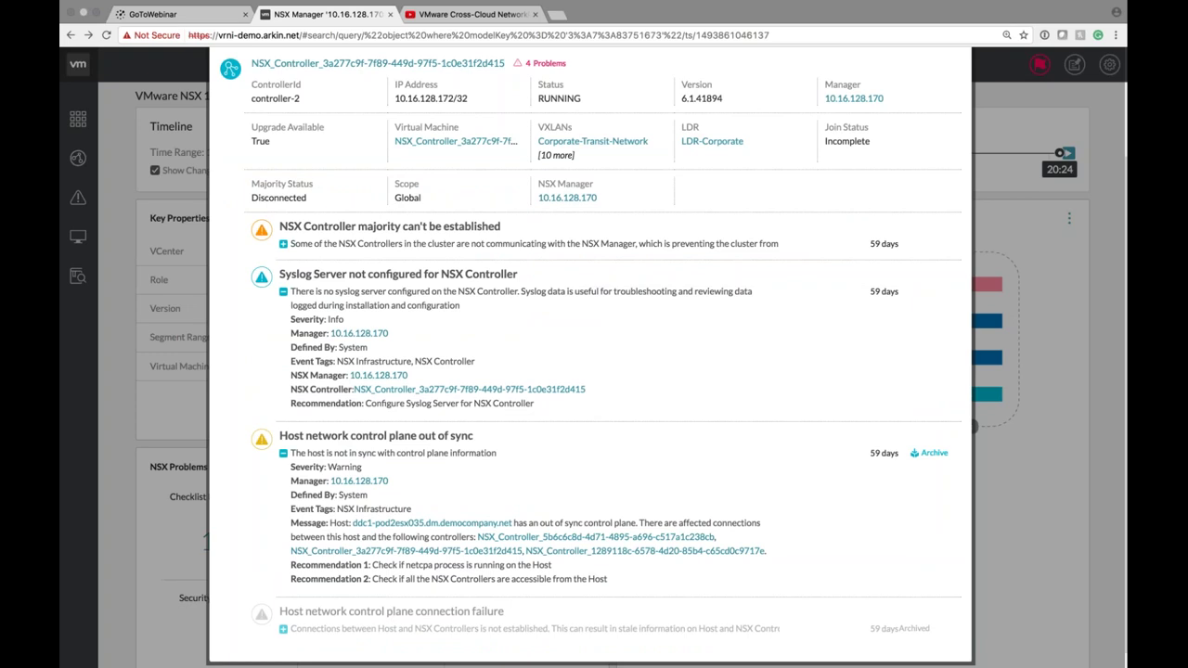
click(1044, 489)
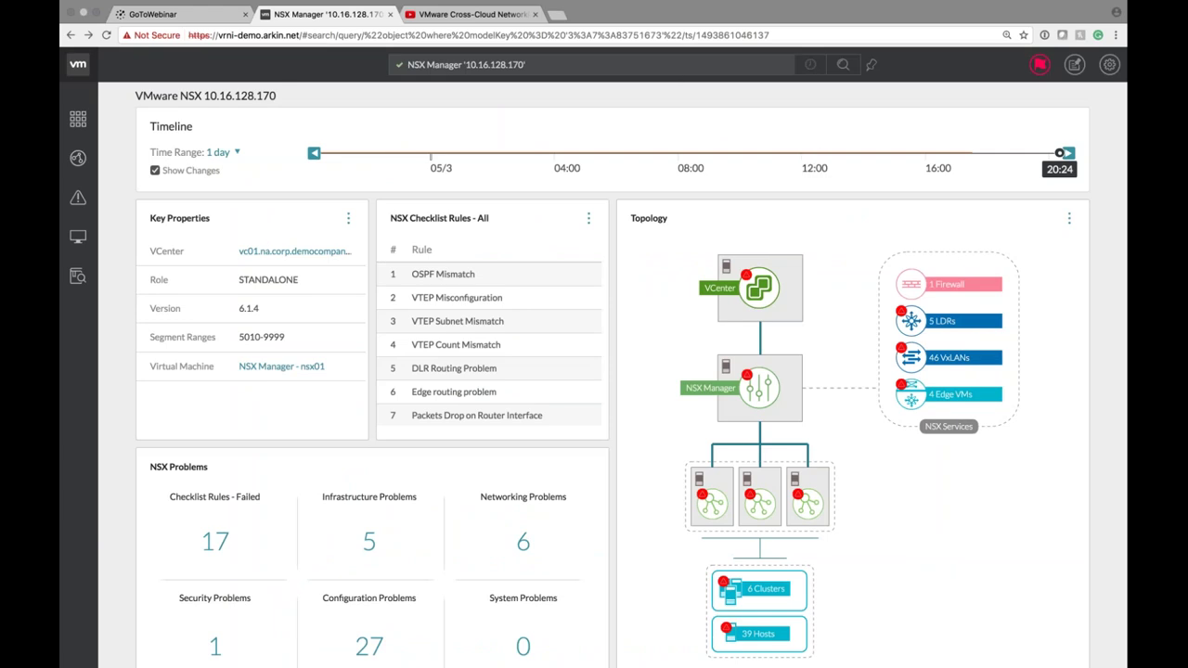
click(663, 69)
key(ctrl+a)
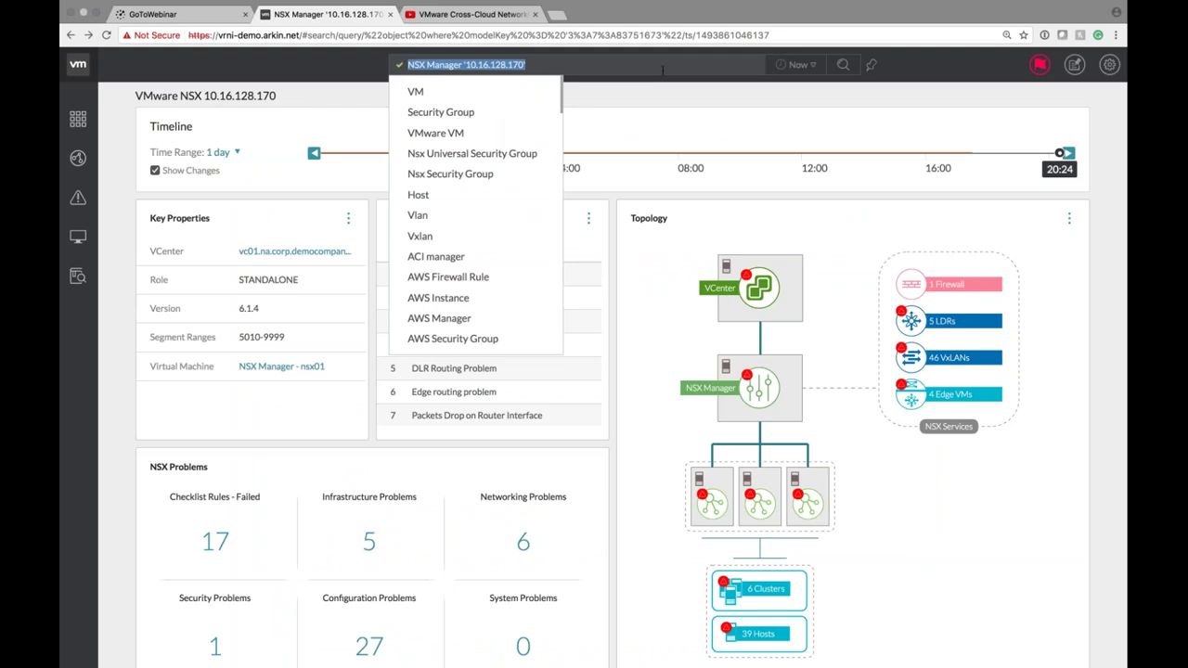
text(v)
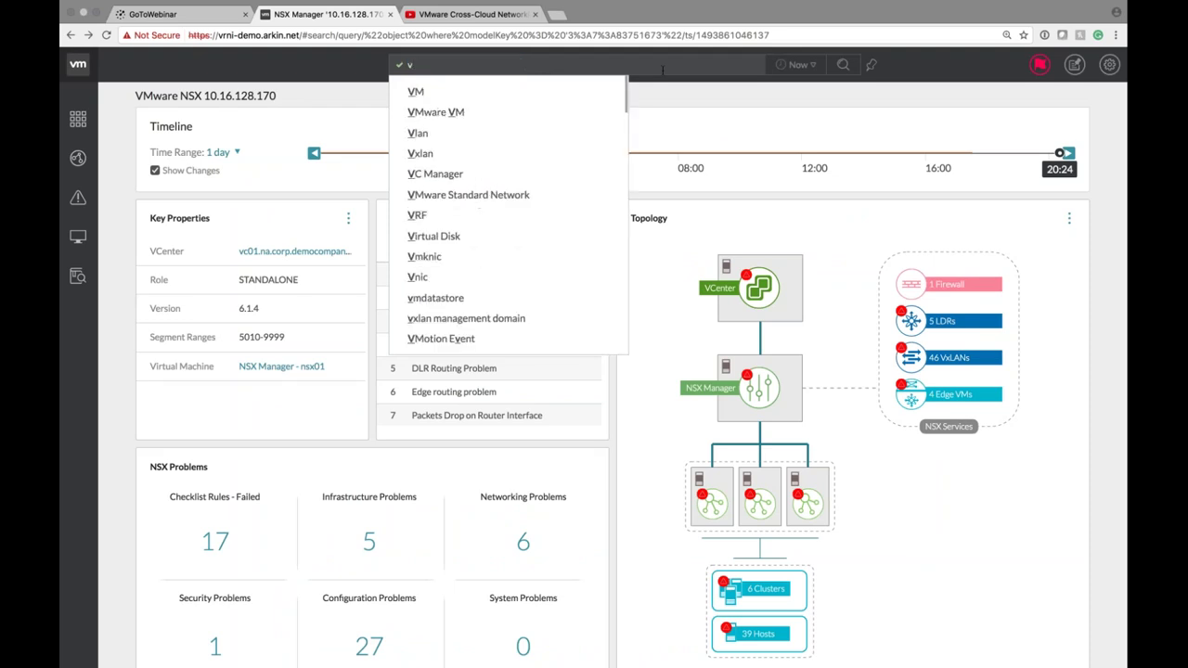
Open the Prod-Midtier VXLAN network from the home page and enlarge its topology to full width.
click(82, 64)
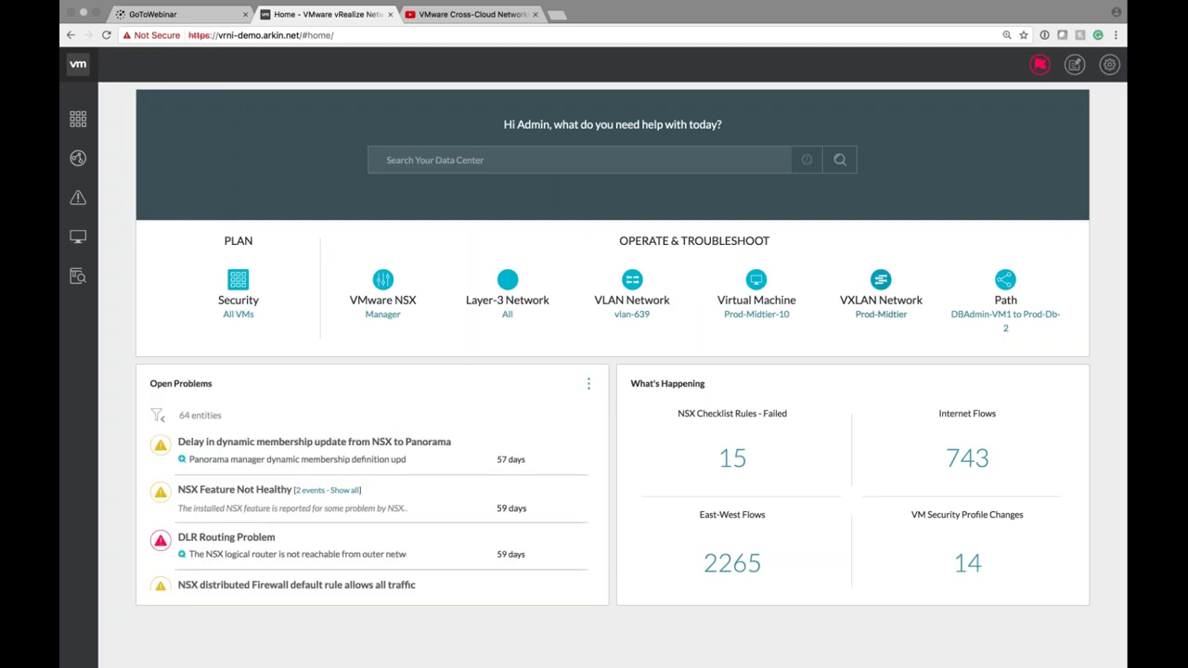
click(878, 315)
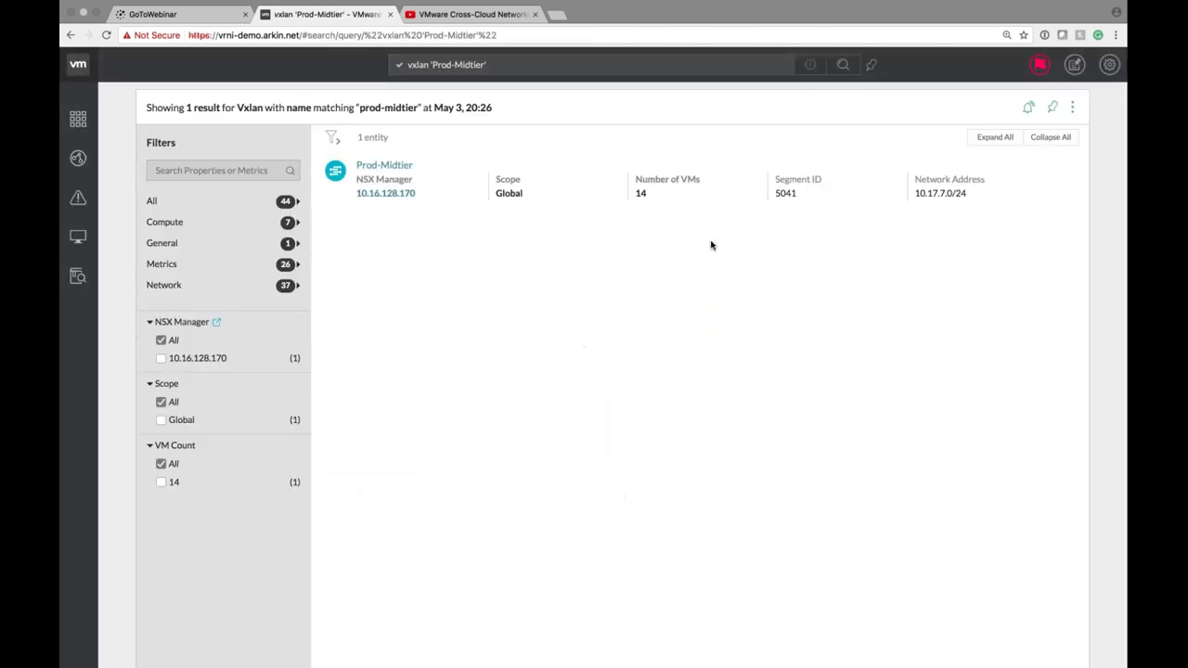
click(398, 167)
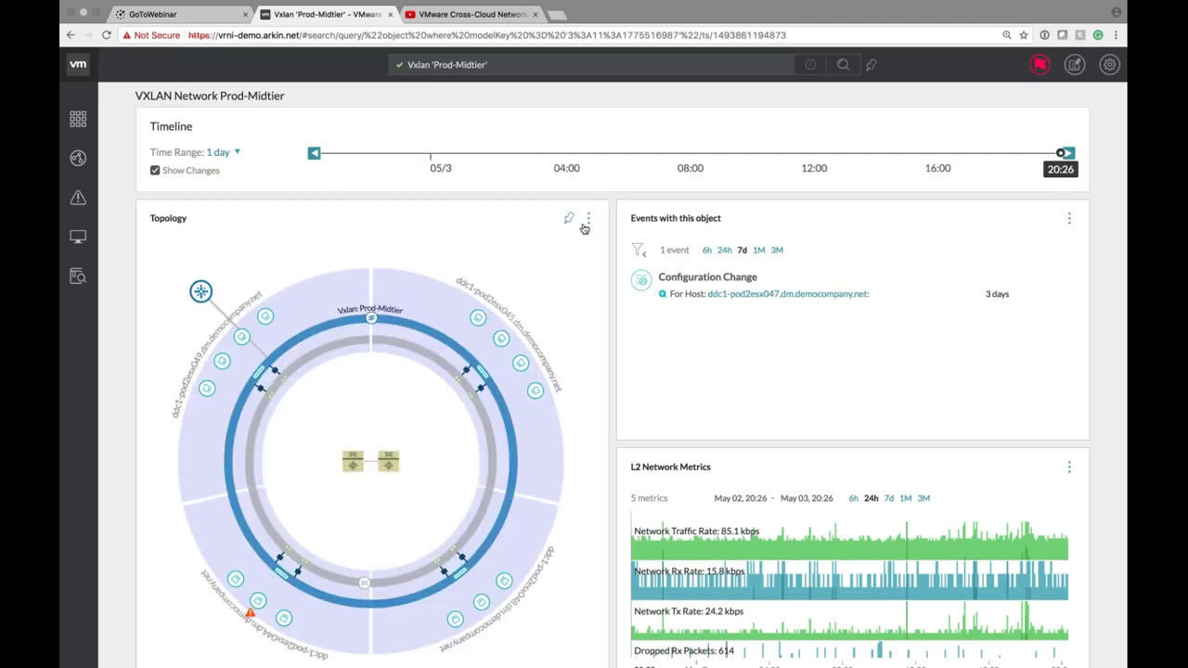
click(588, 220)
click(603, 249)
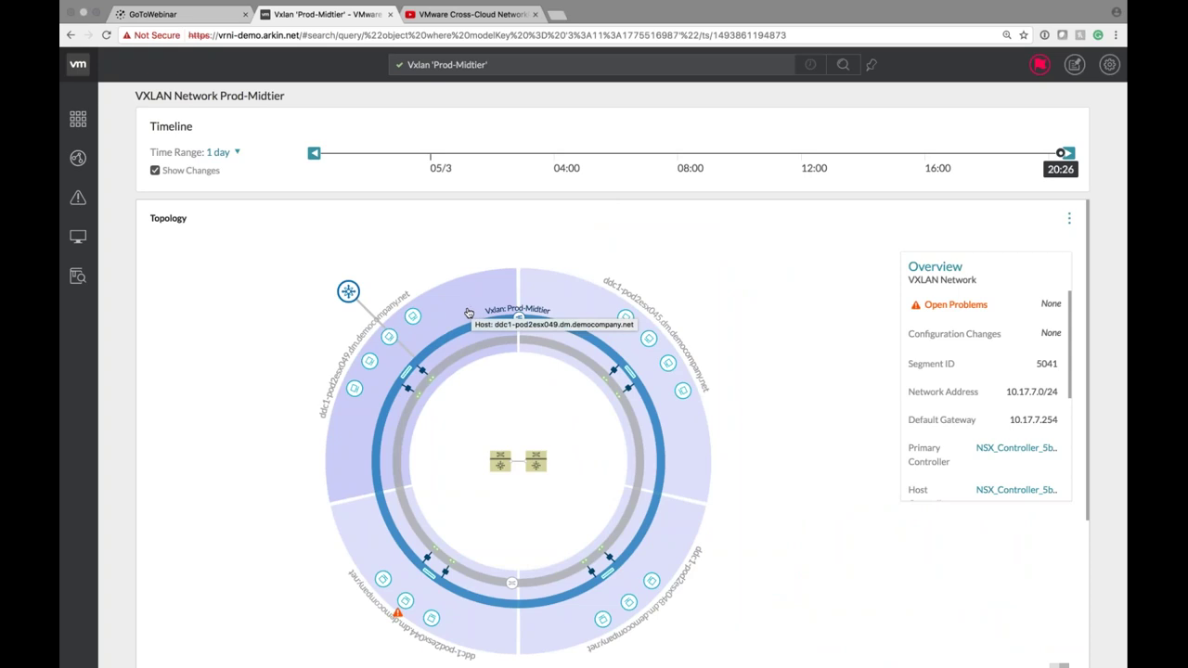
Show the path details of virtual machine Prod-Midtier-5, check its properties, and trace its path through the host's virtual switch.
click(413, 317)
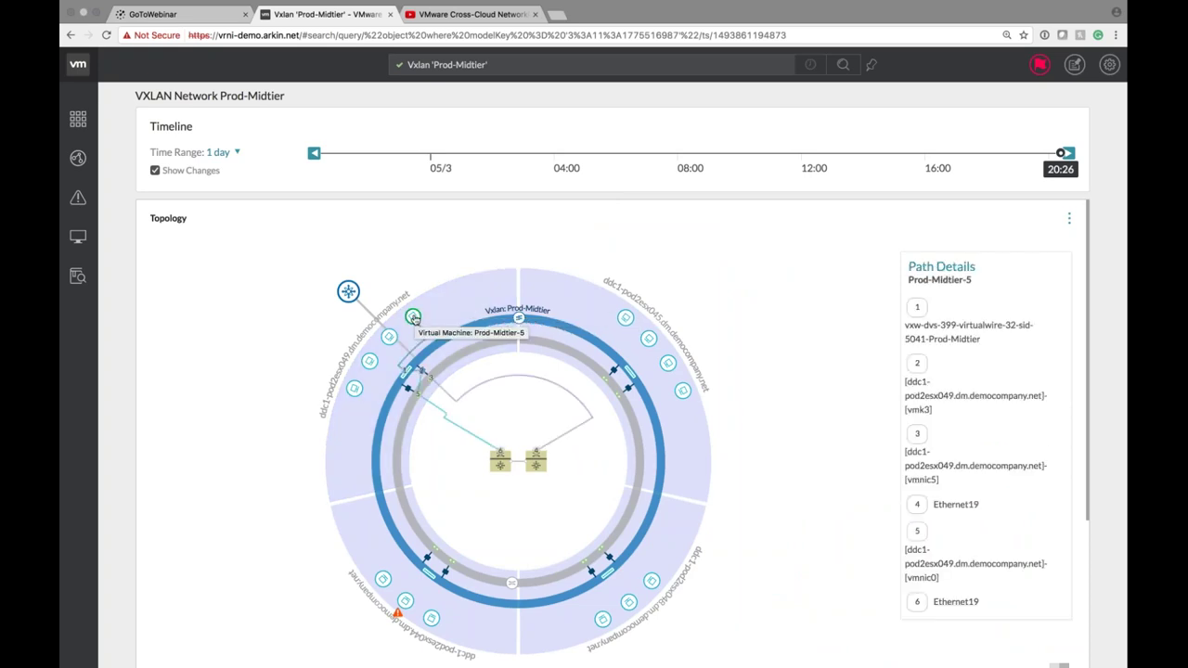
click(413, 317)
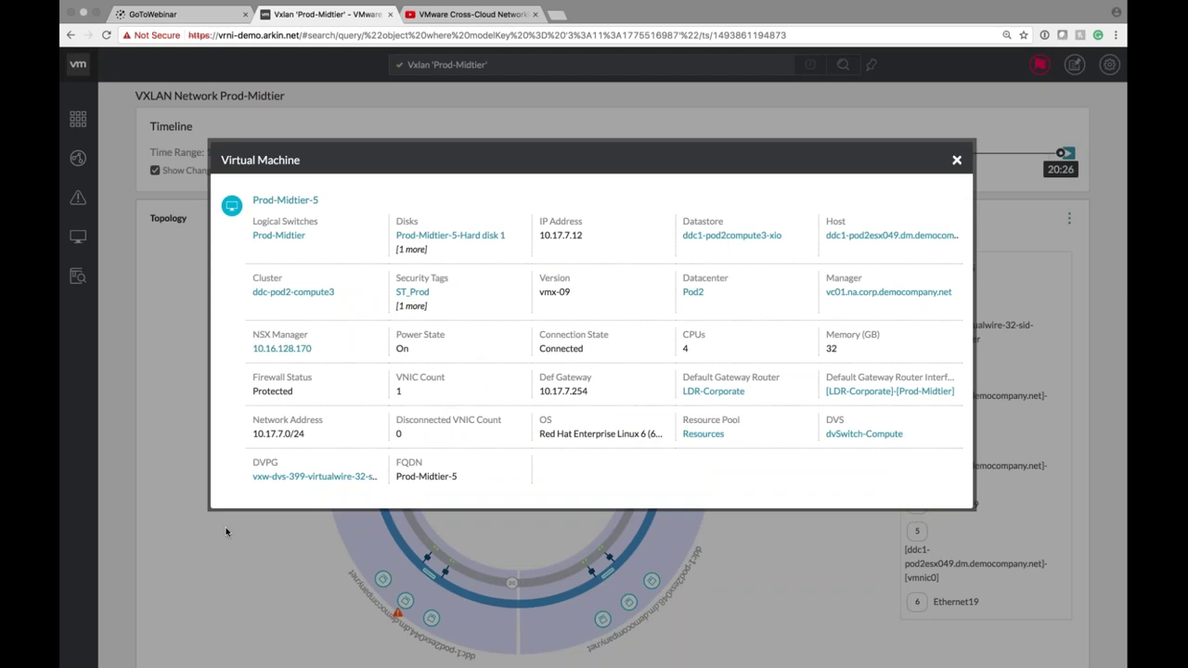
click(225, 532)
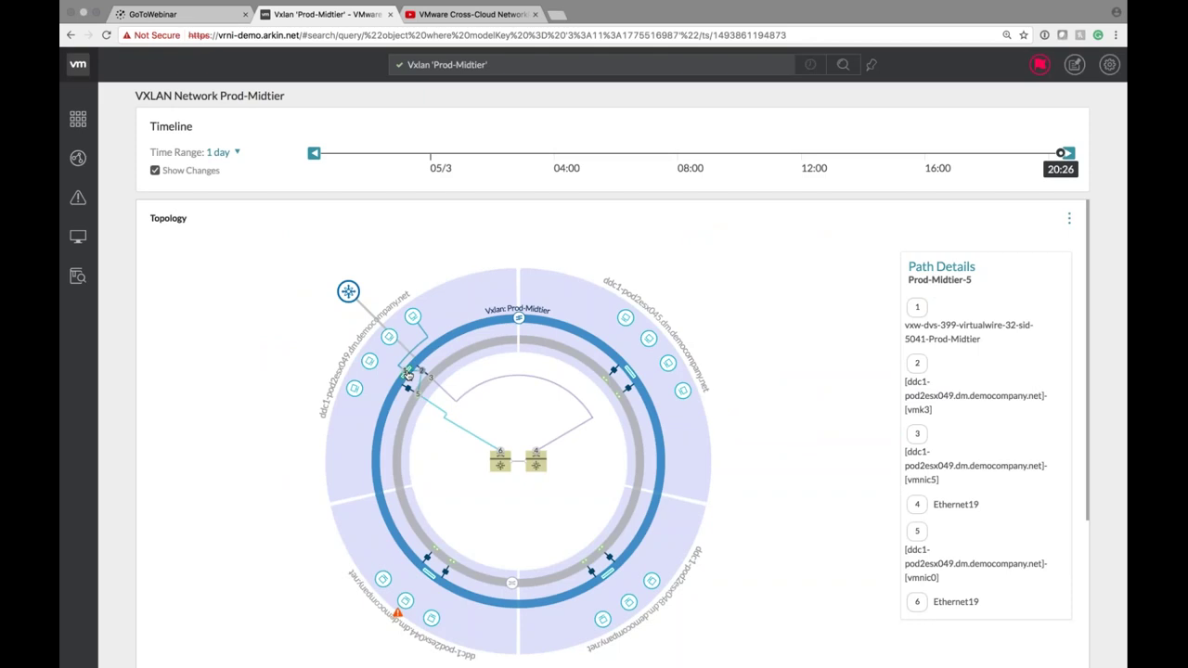
mouse_move(407, 374)
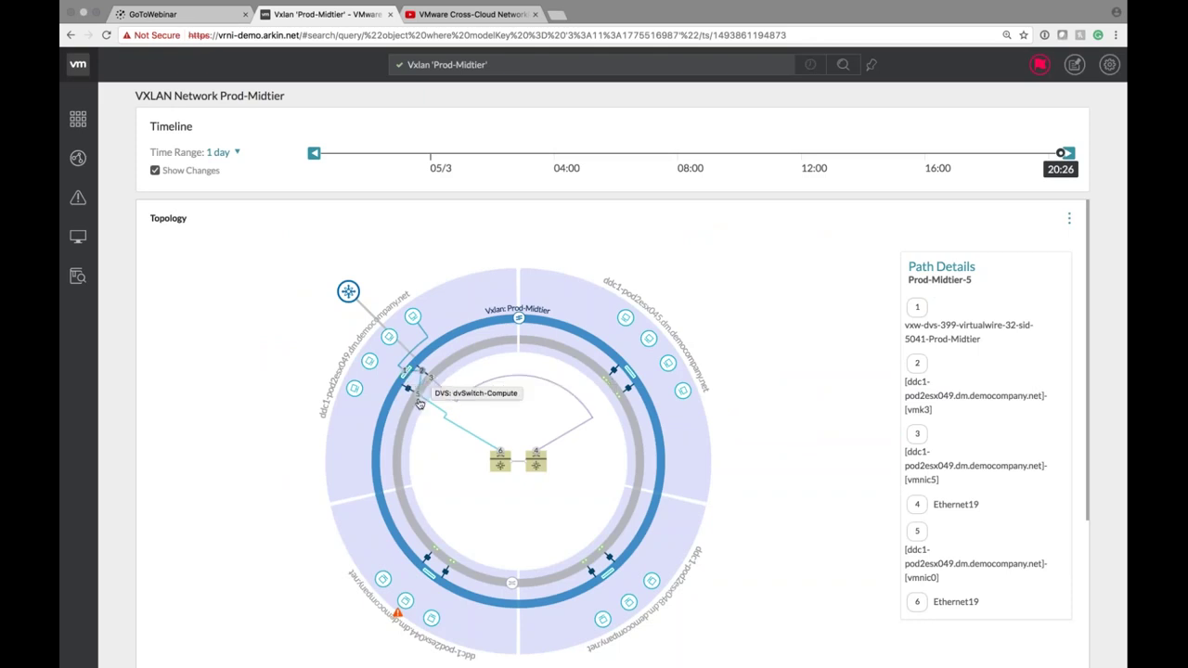
mouse_move(419, 399)
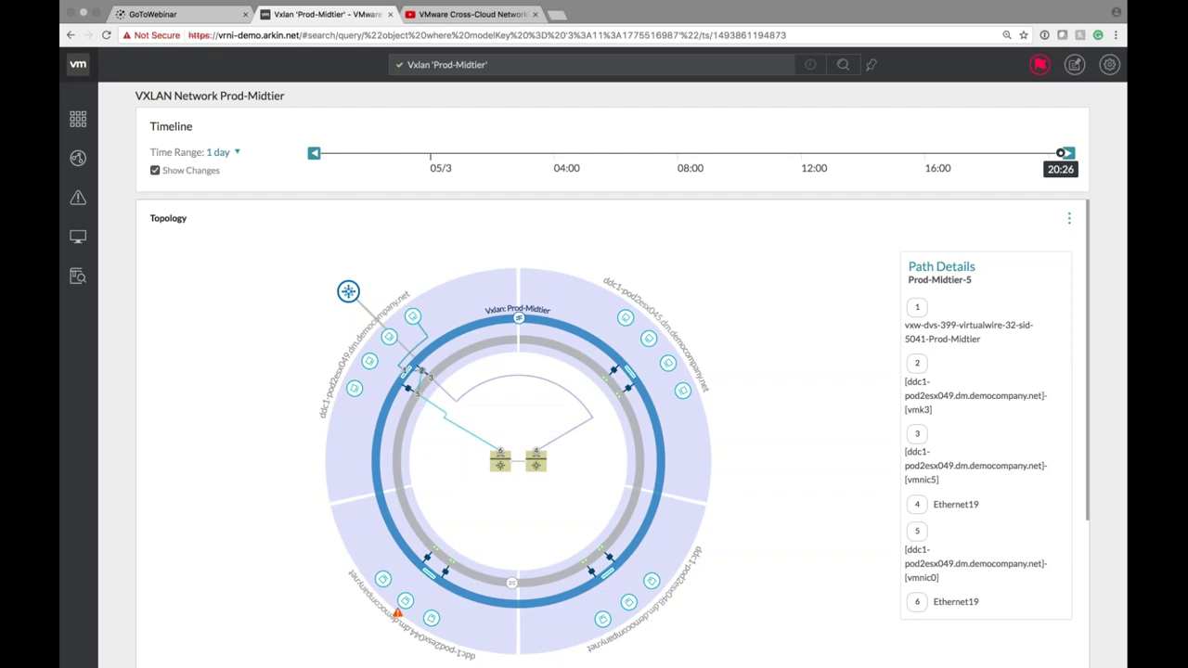
Inspect the details and port tables of both L3 switches at the centre of the Prod-Midtier topology.
click(500, 461)
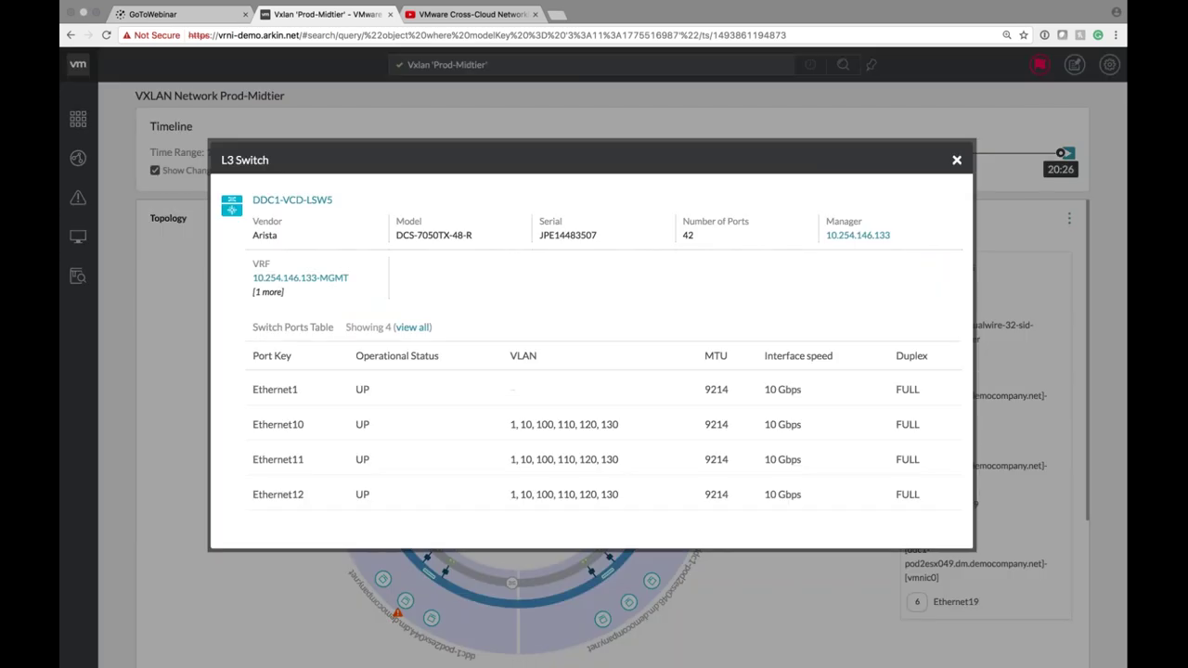
click(728, 574)
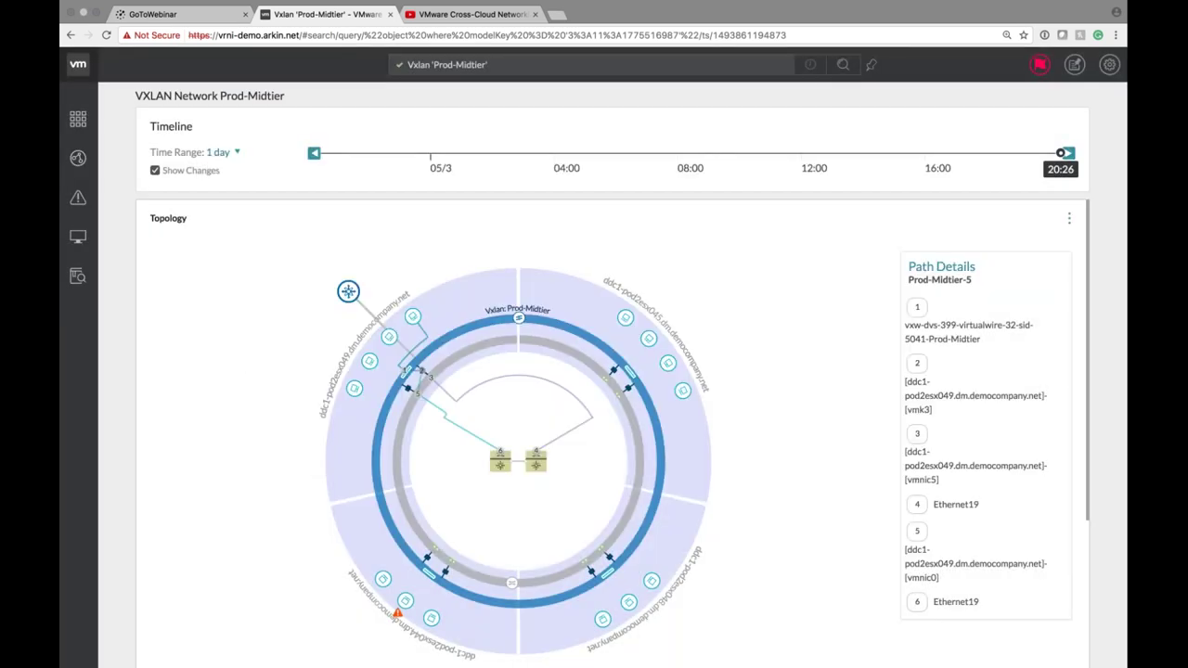
click(535, 462)
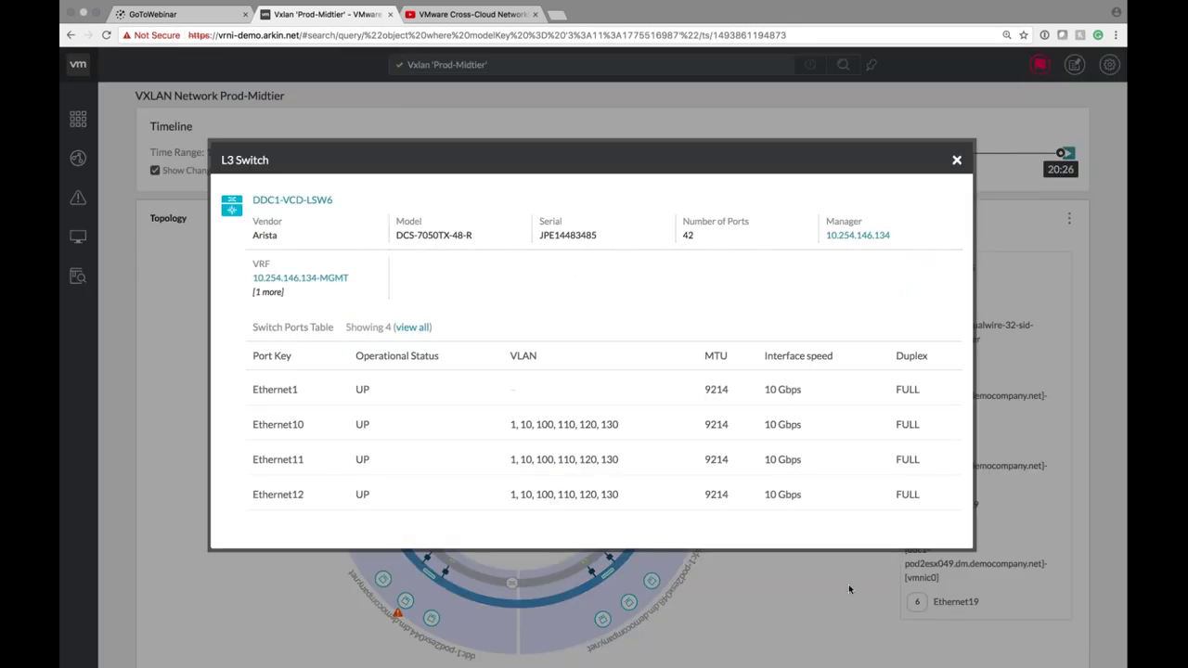
click(847, 588)
Review the properties and flagged problem of the host ddc1-pod2esx044 in the Prod-Midtier topology.
scroll(848, 585, down, 2)
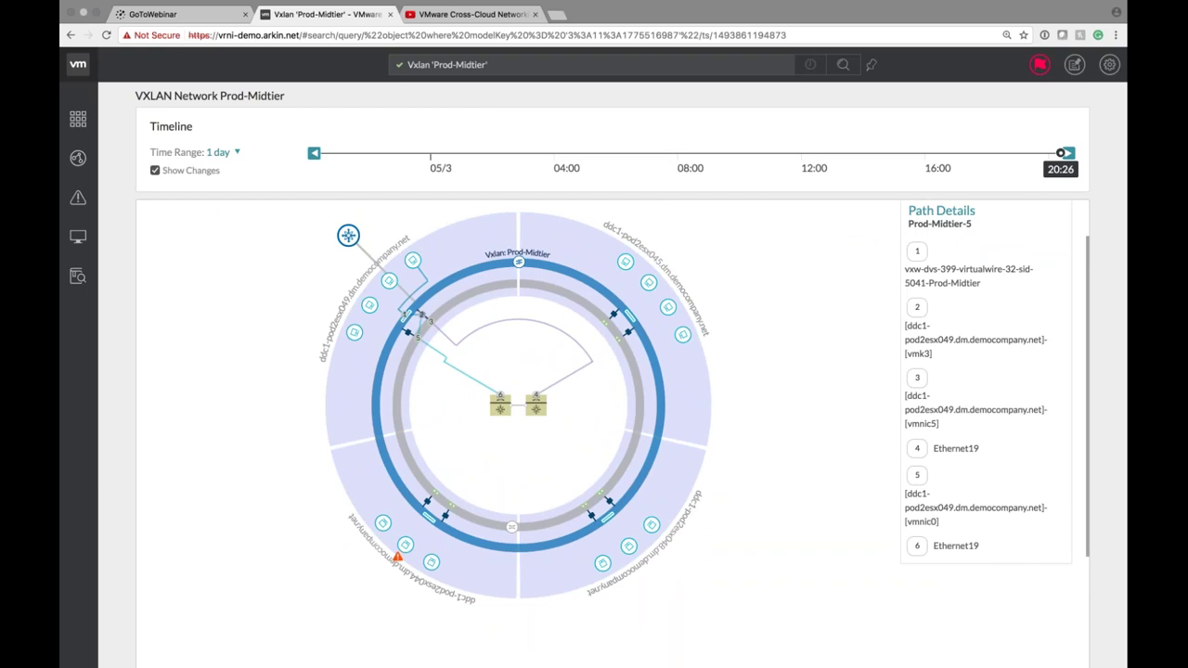
click(397, 559)
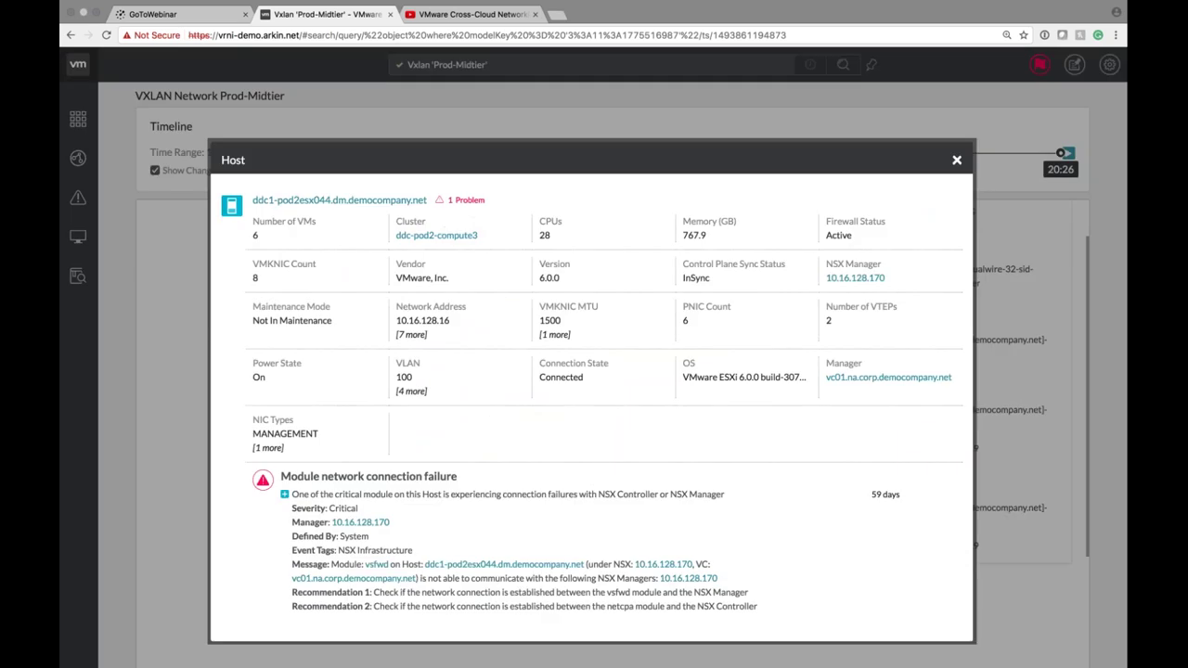
click(550, 113)
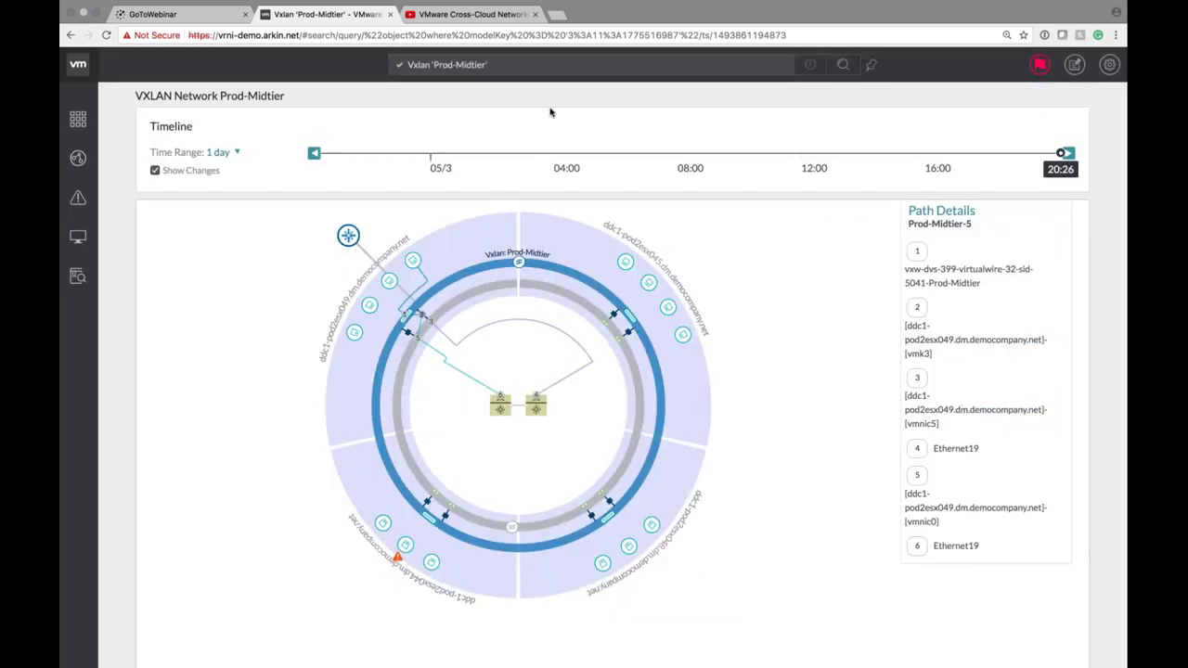
Search for the virtual machine DBAdmin-VM1 and enlarge its topology to full width.
click(557, 64)
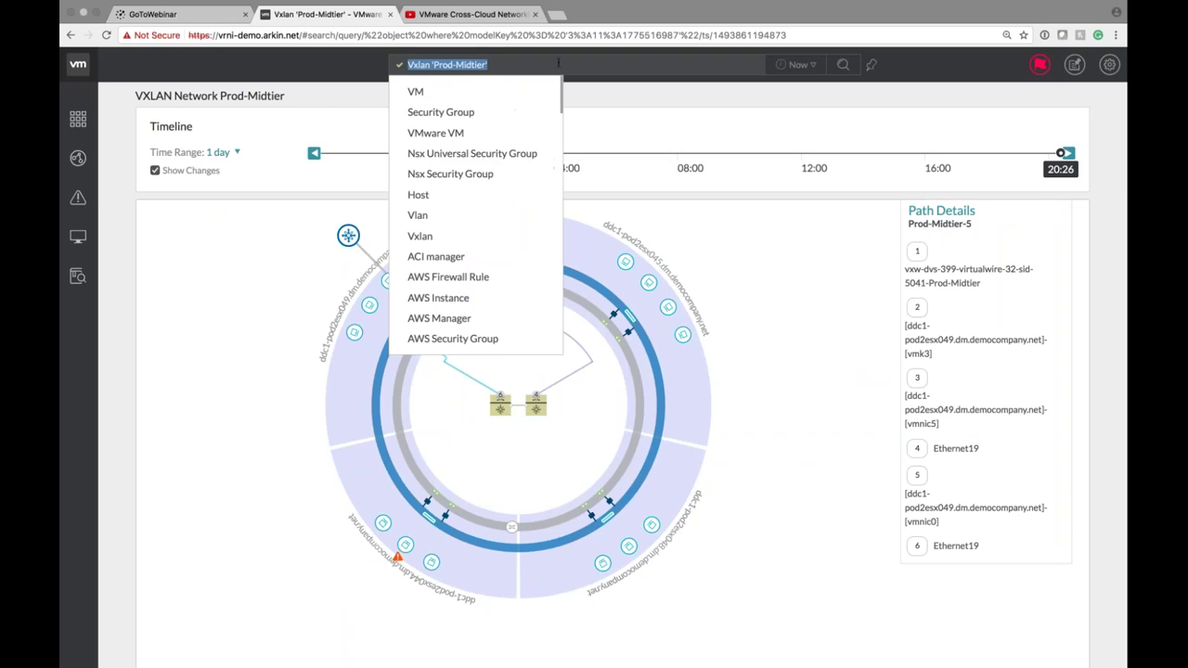
text(vm db)
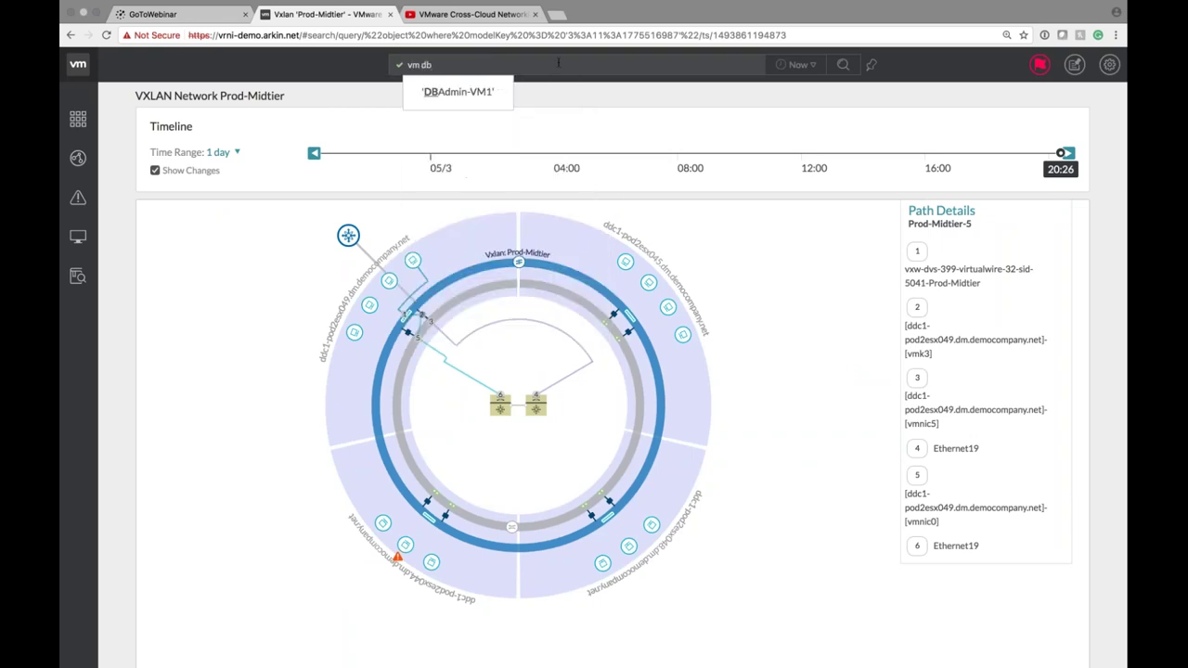
key(Tab)
key(Return)
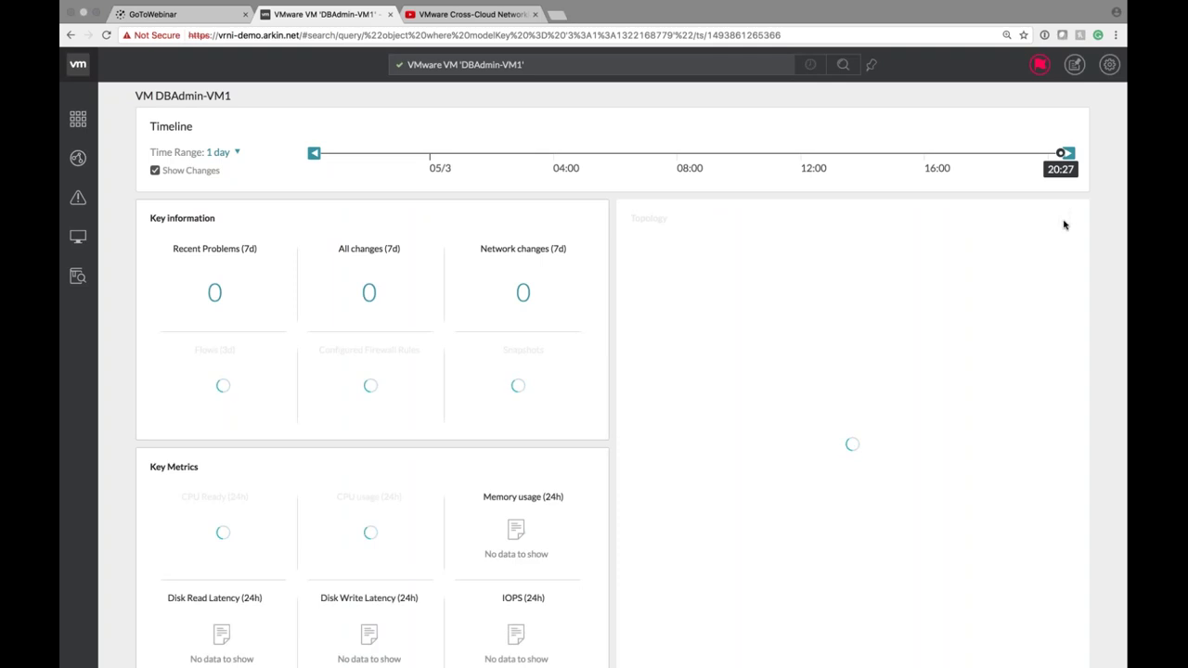
click(1069, 217)
click(1007, 248)
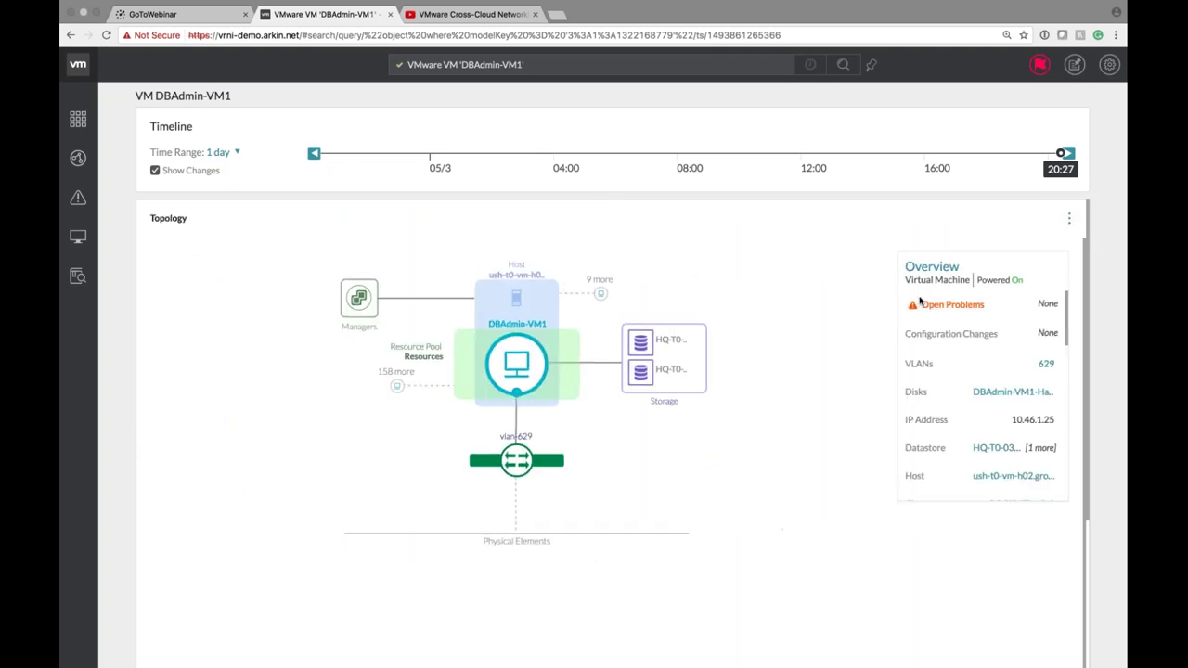
Show the path details of DBAdmin-VM1 through vlan-629 down to the physical elements.
scroll(813, 299, down, 3)
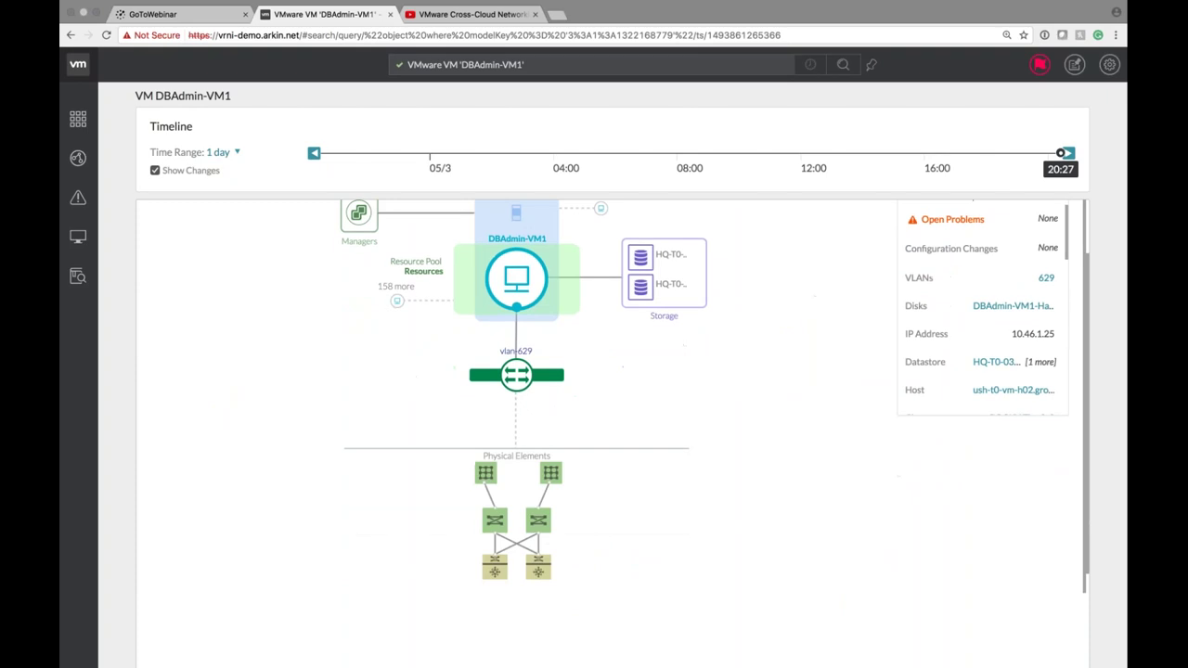
click(518, 236)
click(374, 540)
mouse_move(517, 384)
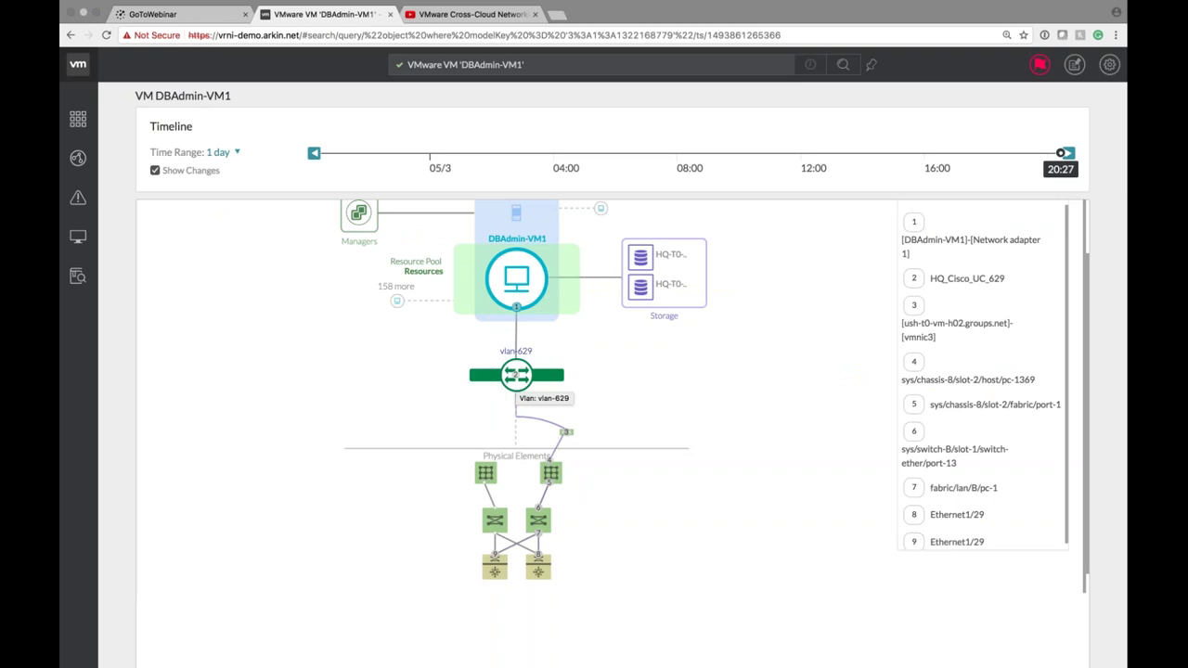
Inspect the Cisco Fex, the Cisco Fabric Interconnect and both Cisco Nexus devices along DBAdmin-VM1's physical path.
click(551, 474)
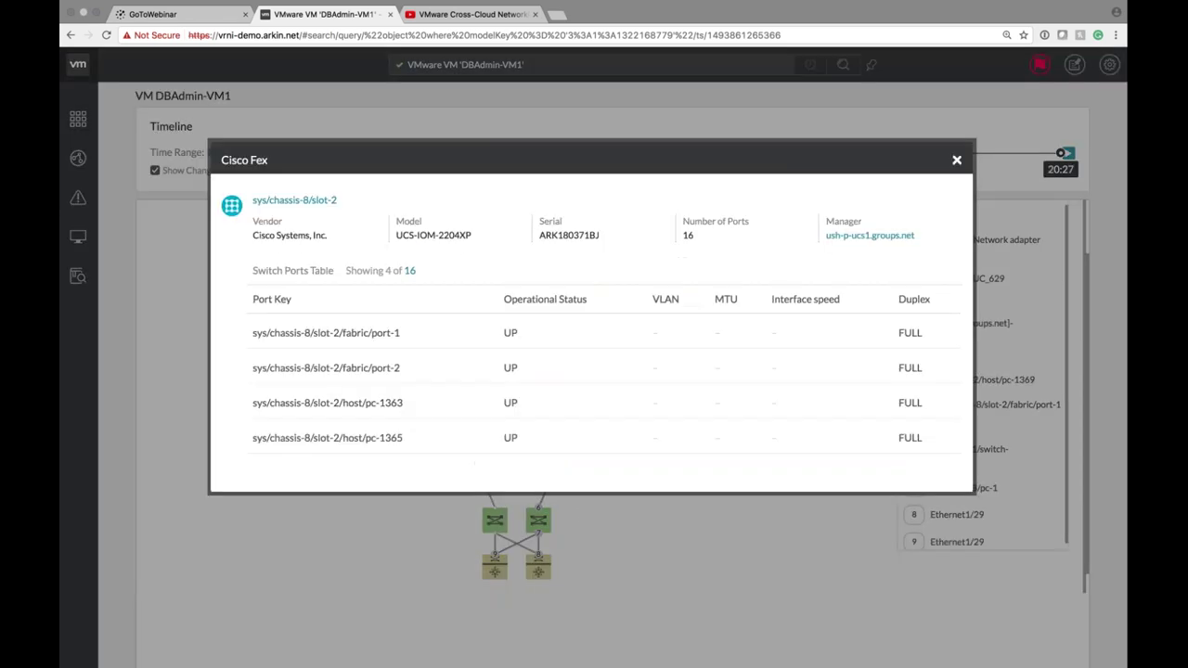
click(580, 509)
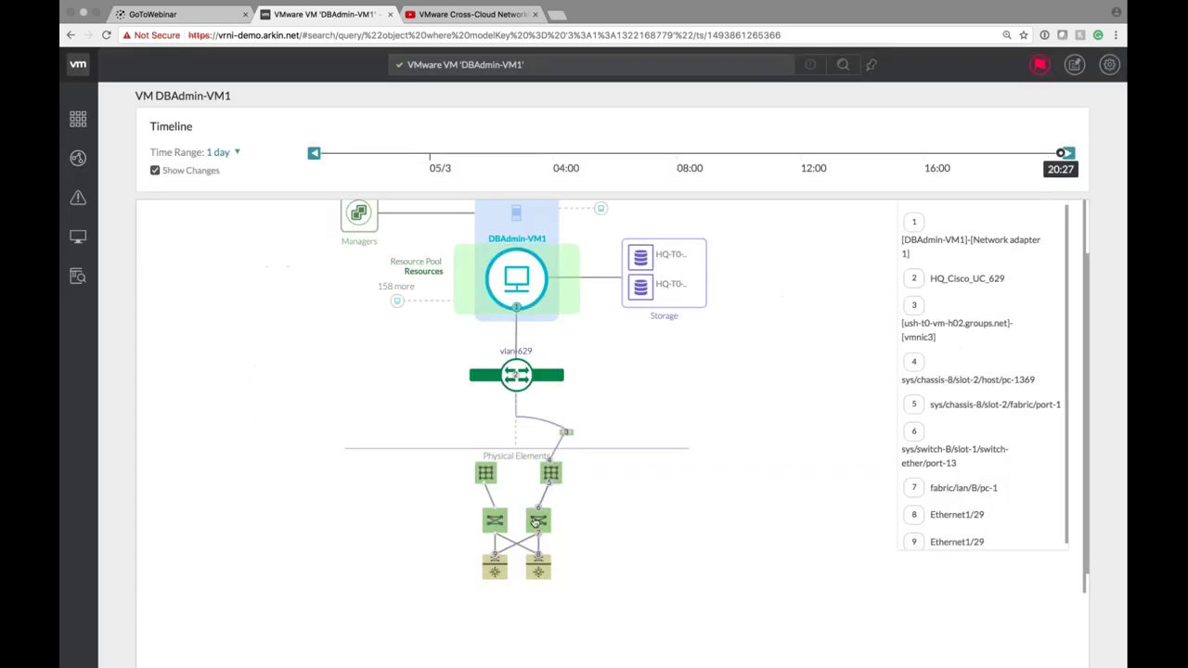
click(536, 522)
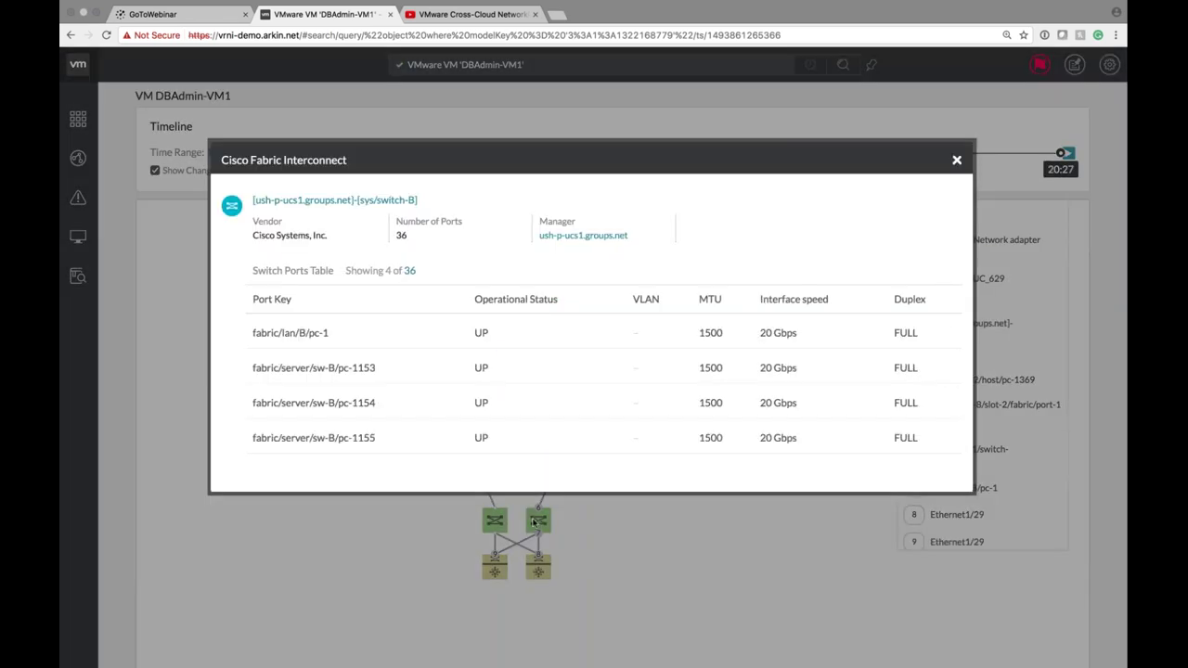
click(608, 552)
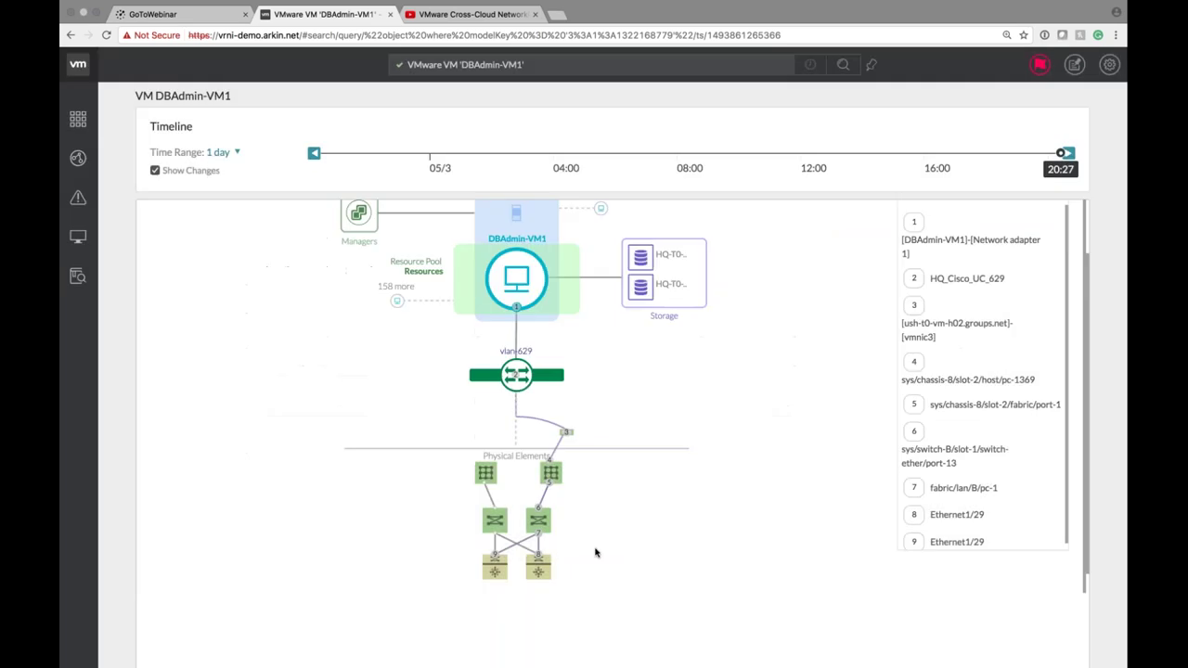
click(495, 571)
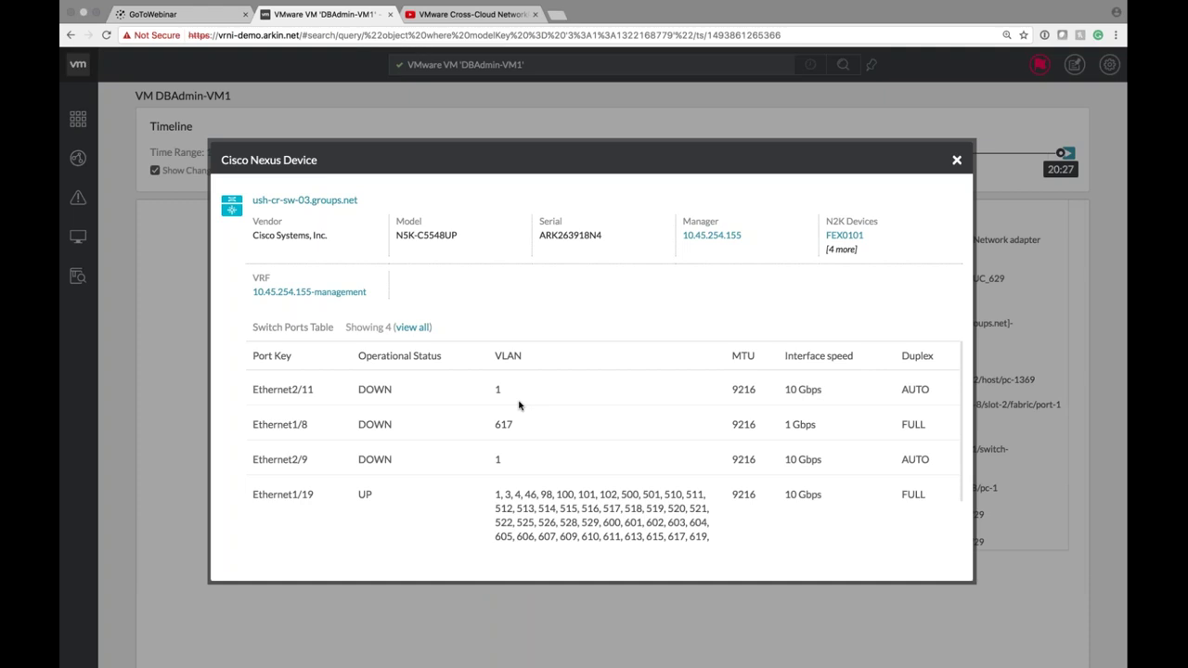
click(485, 608)
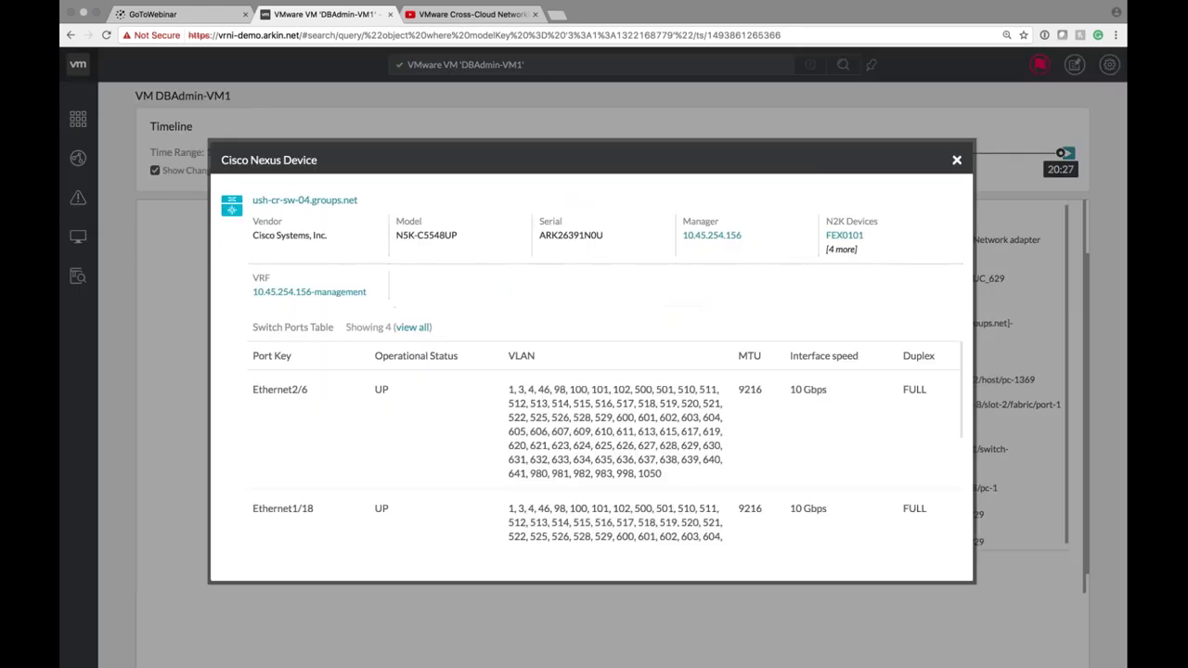
click(469, 619)
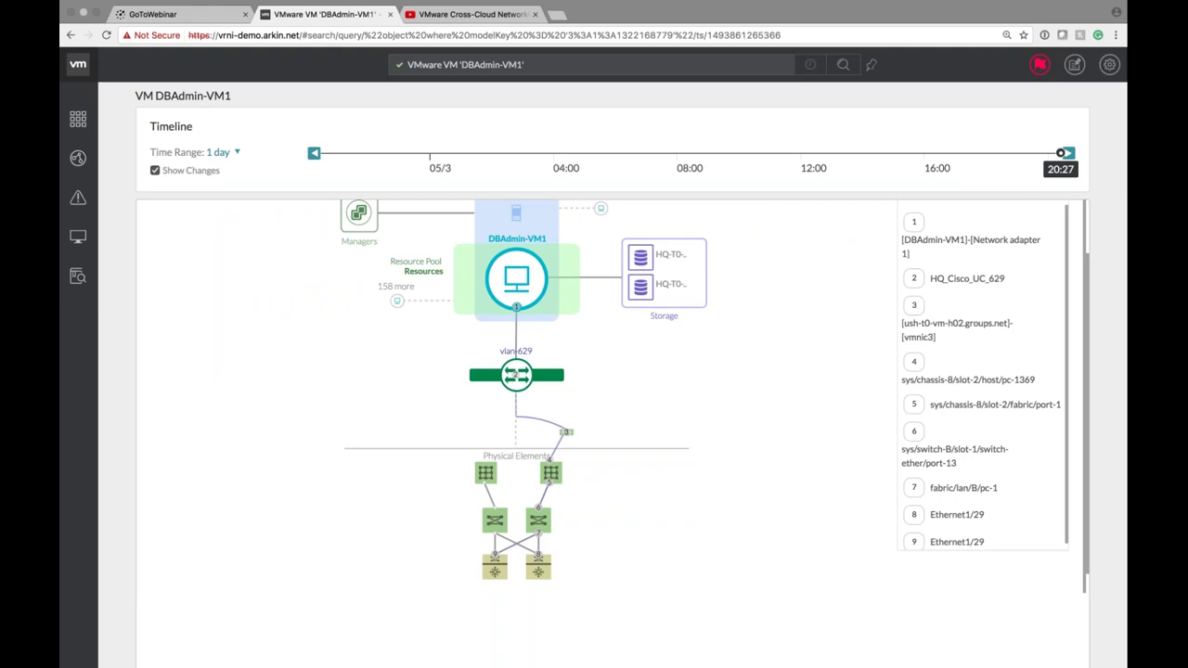
Enlarge DBAdmin-VM1's Path to Internet diagram to full width.
scroll(1073, 408, down, 5)
click(1068, 310)
click(986, 341)
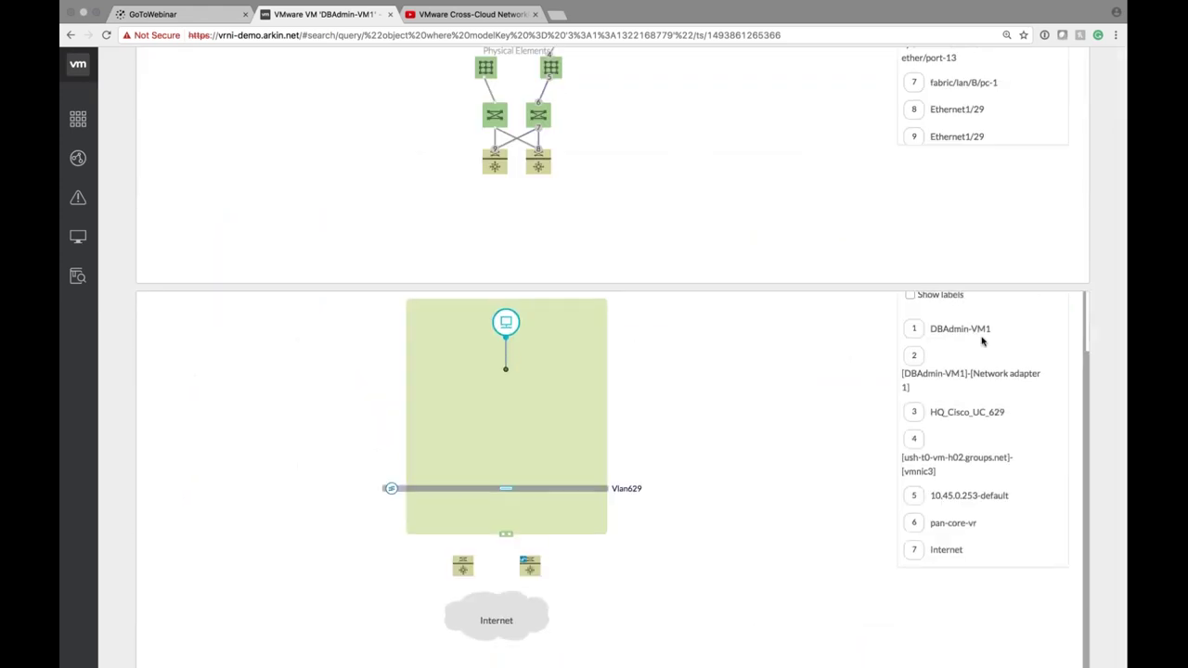
Examine the VRF details and routing tables of 10.45.0.253-default and pan-core-vr on the path to the Internet.
scroll(935, 351, down, 1)
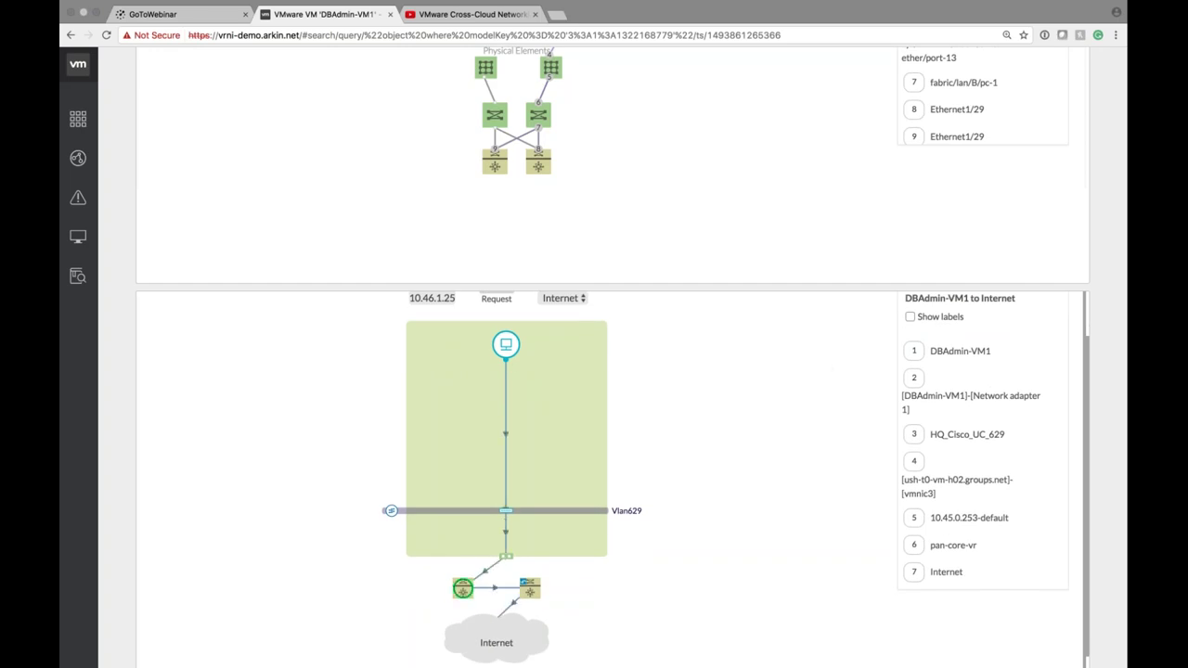
click(462, 588)
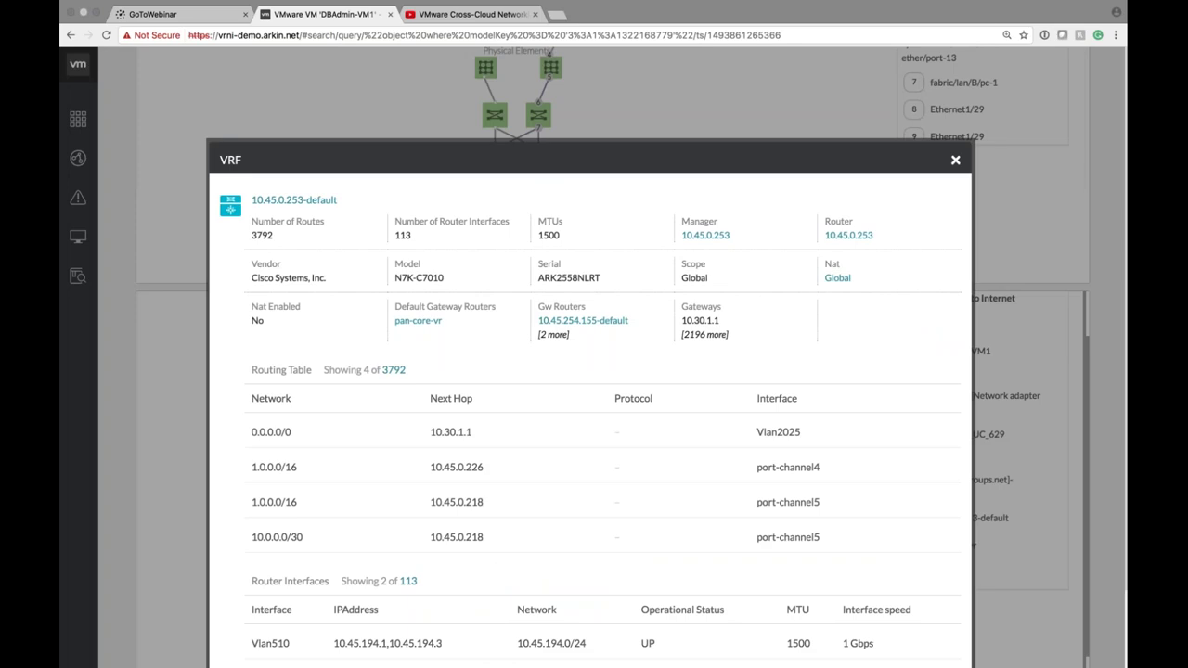
key(Escape)
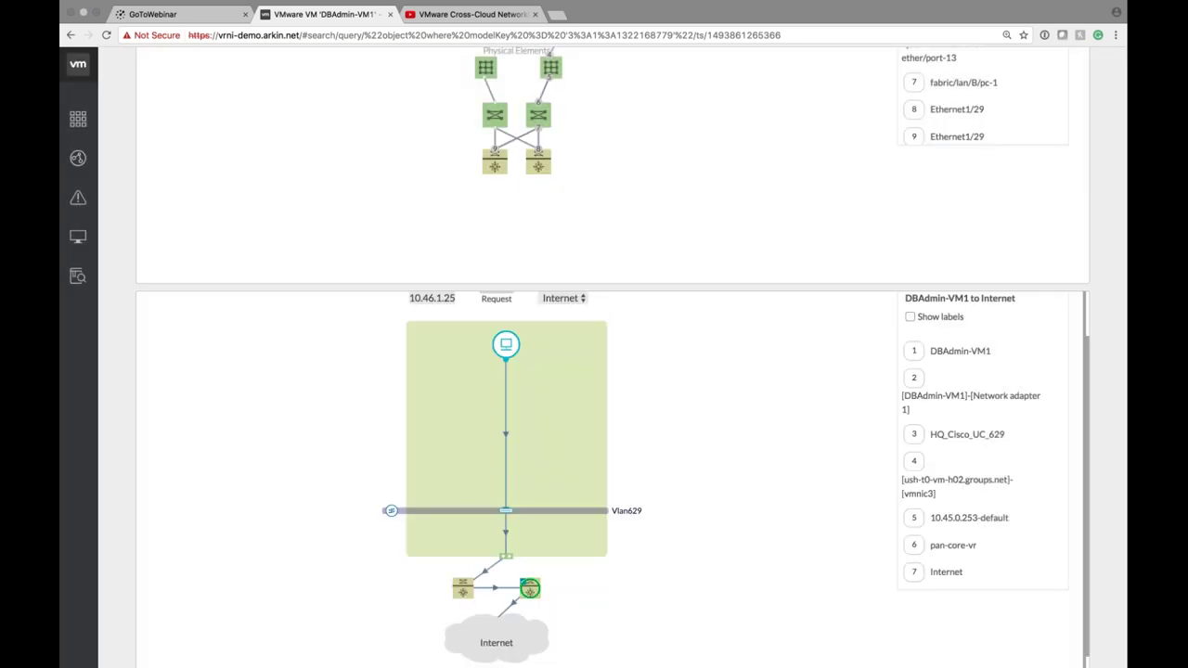
click(526, 584)
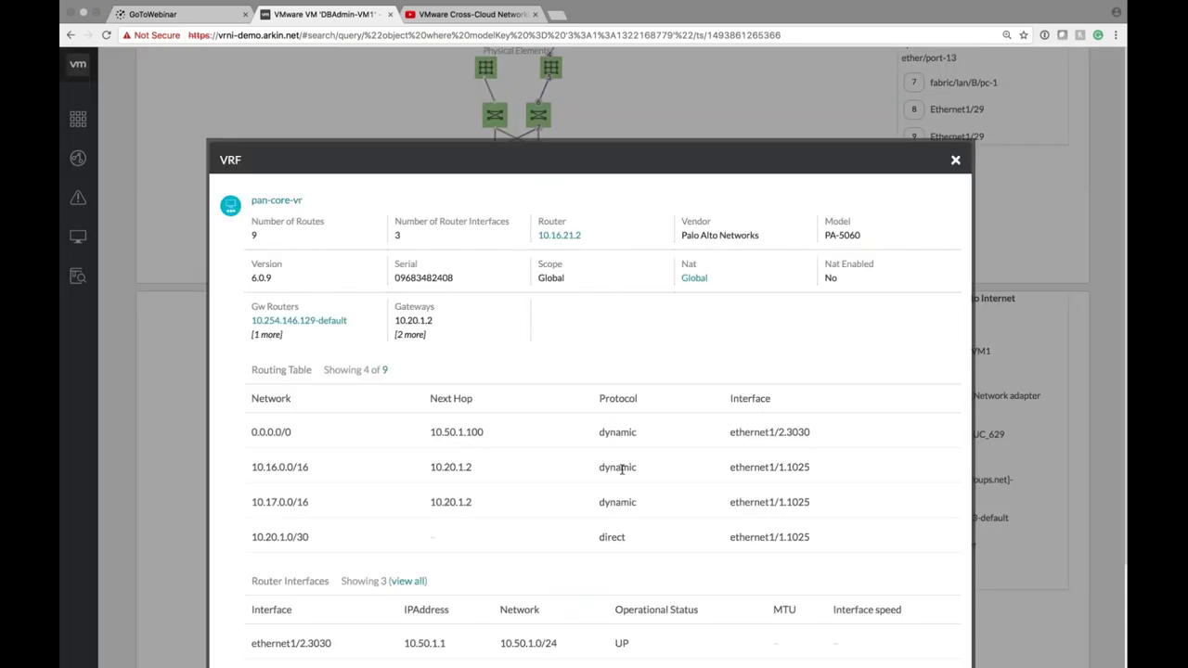
scroll(591, 372, down, 3)
key(Escape)
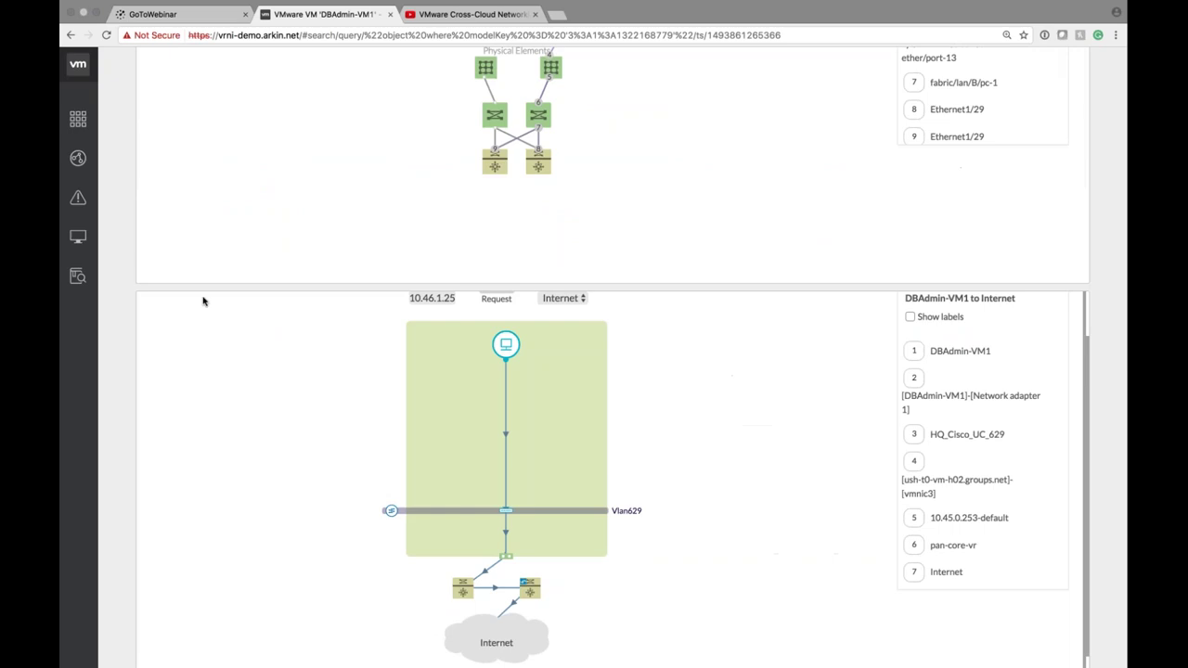
Look back over DBAdmin-VM1's topology and return to the home page.
scroll(257, 333, up, 3)
scroll(257, 333, up, 1)
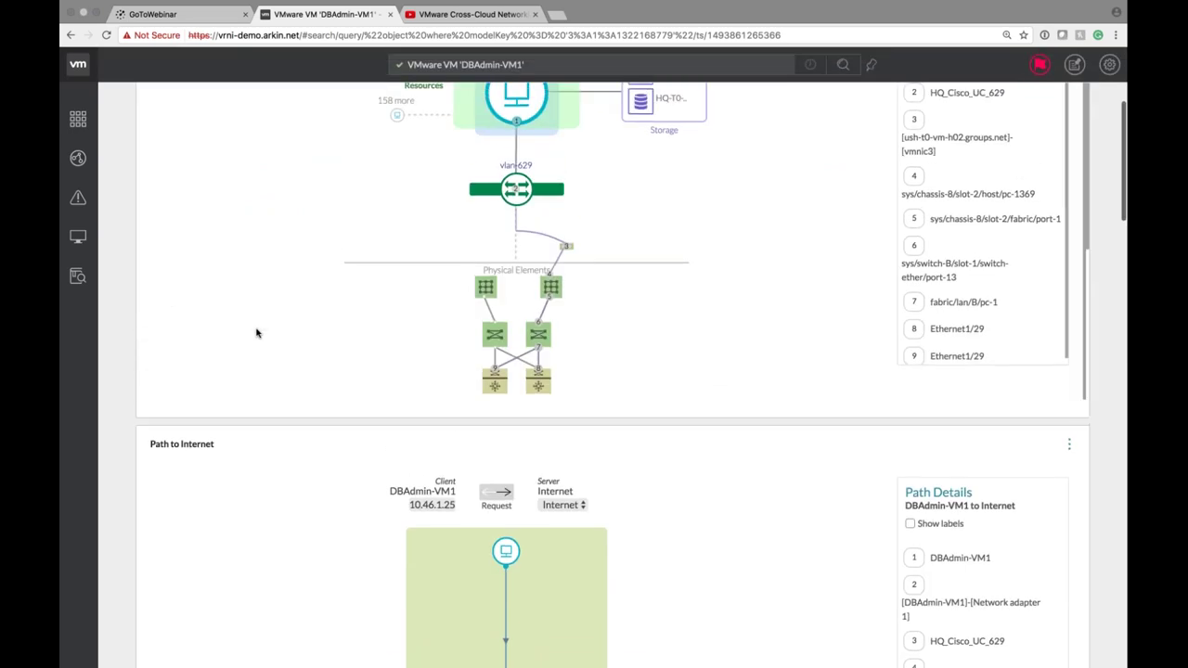
scroll(244, 226, up, 5)
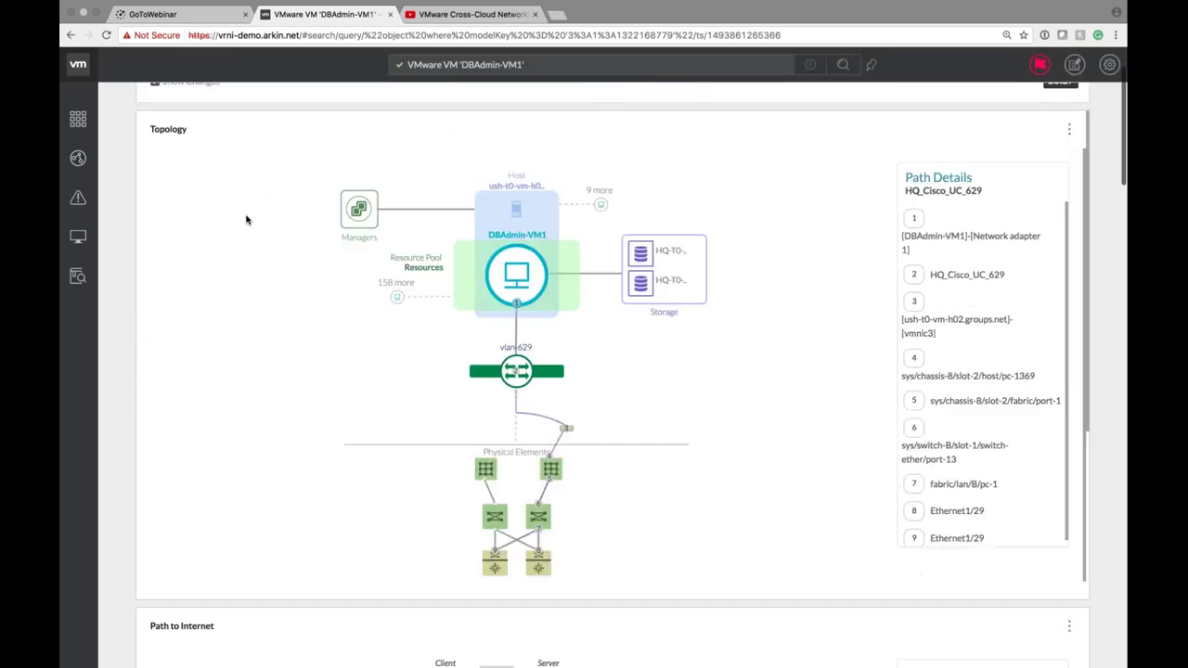
click(102, 65)
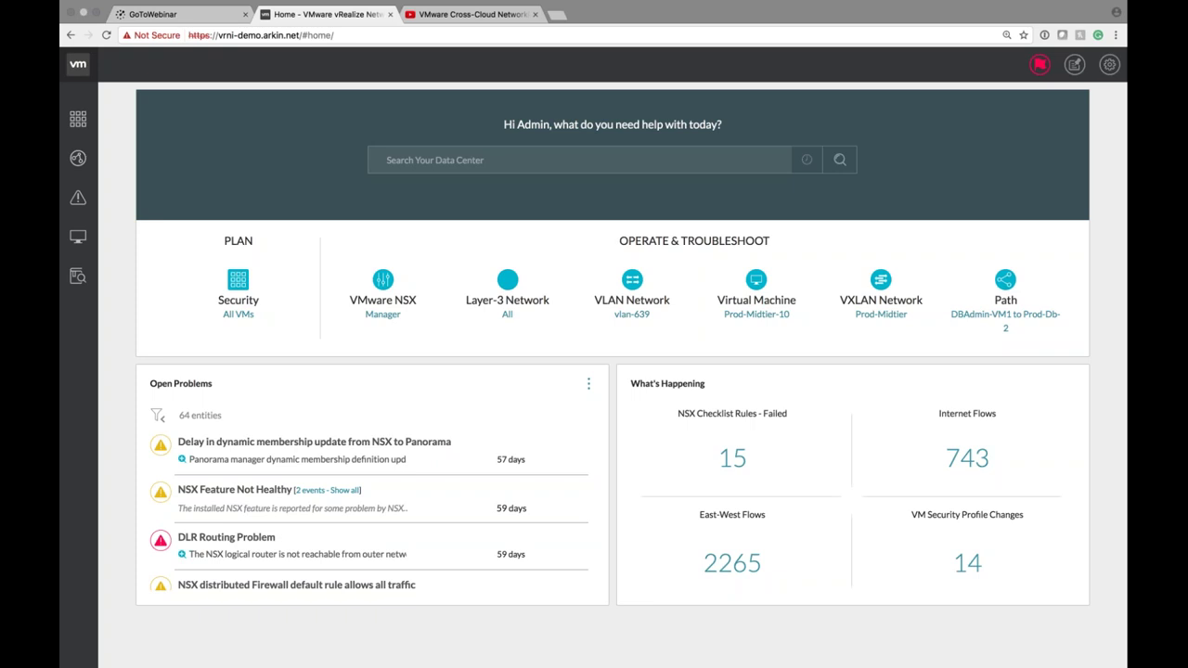
Look at the VMware Cross-Cloud Networking Demo video page on YouTube, and switch back to vRealize Network Insight.
click(491, 21)
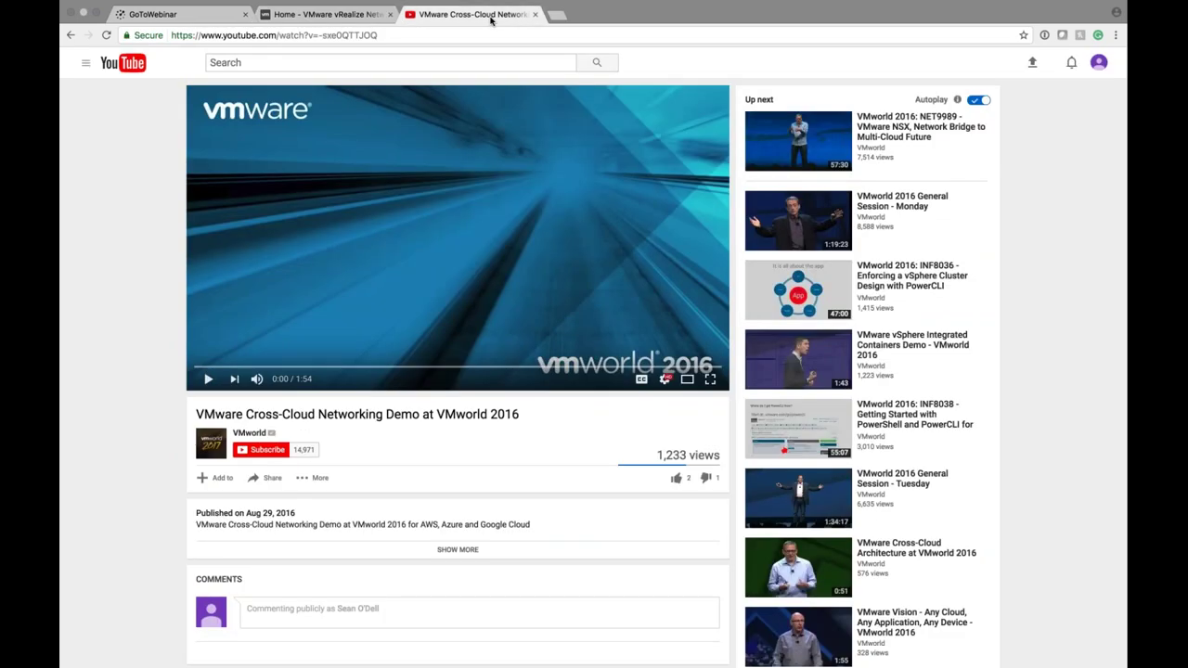
click(345, 16)
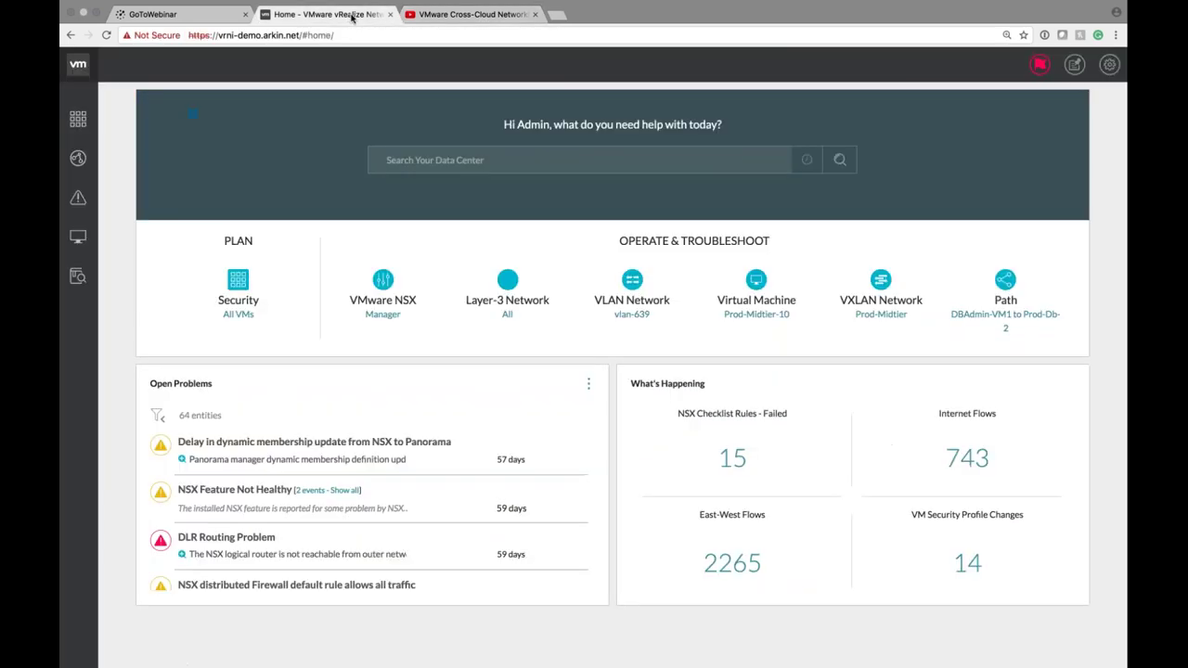